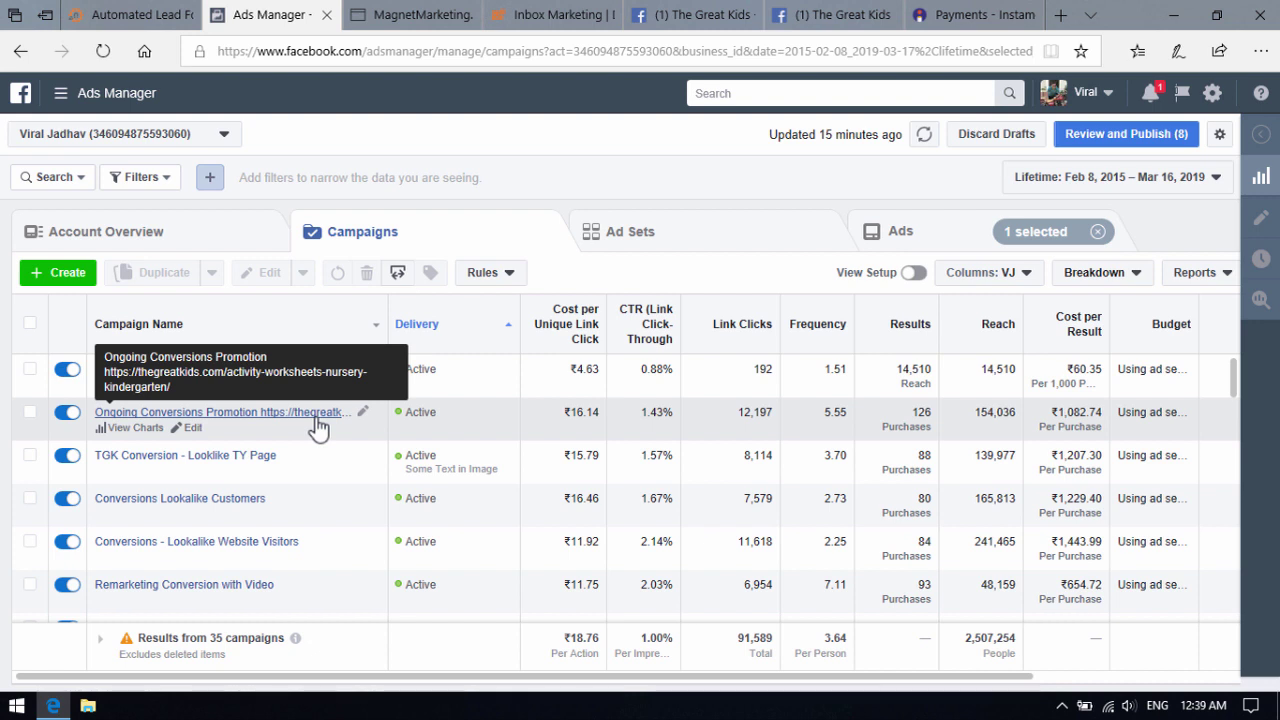
Open the Magnet Marketing automated follow-up page and highlight its Facebook Messenger Marketing heading.
left_click(130, 14)
left_click_drag(421, 200, 835, 199)
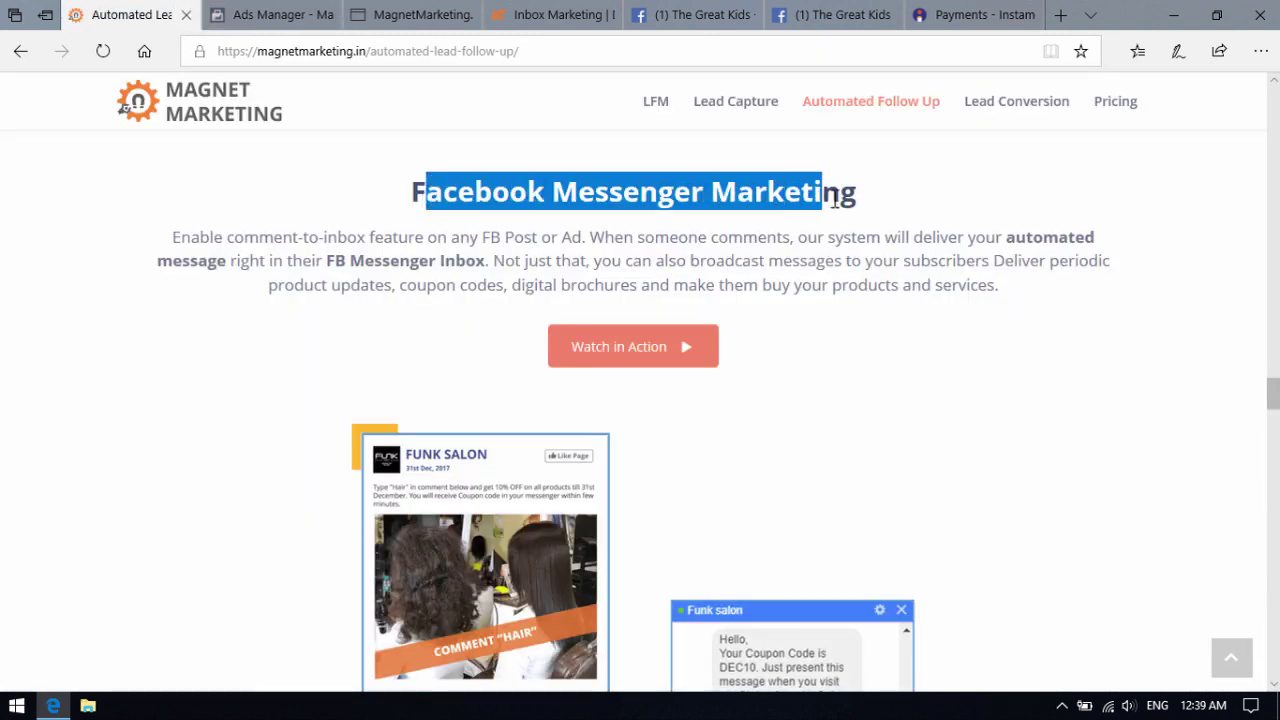
left_click(771, 262)
Return to Ads Manager and review the amount spent on each campaign.
left_click(251, 13)
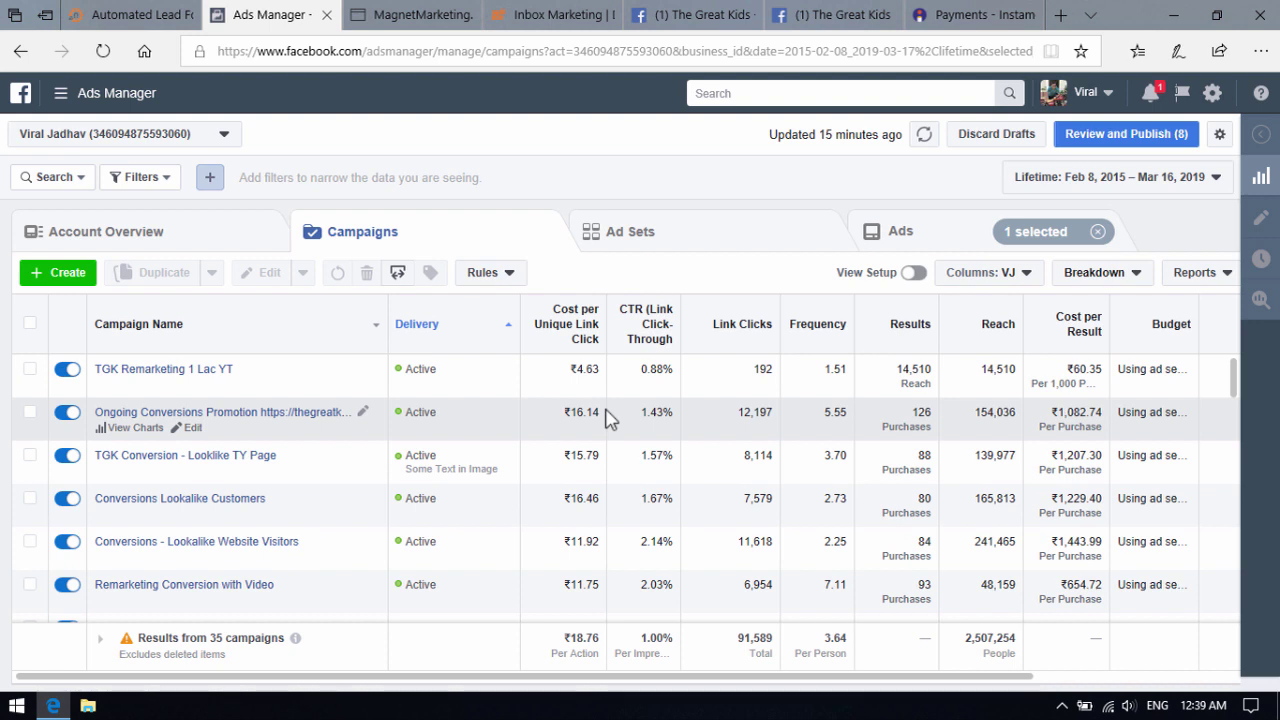
left_click_drag(811, 680, 1096, 683)
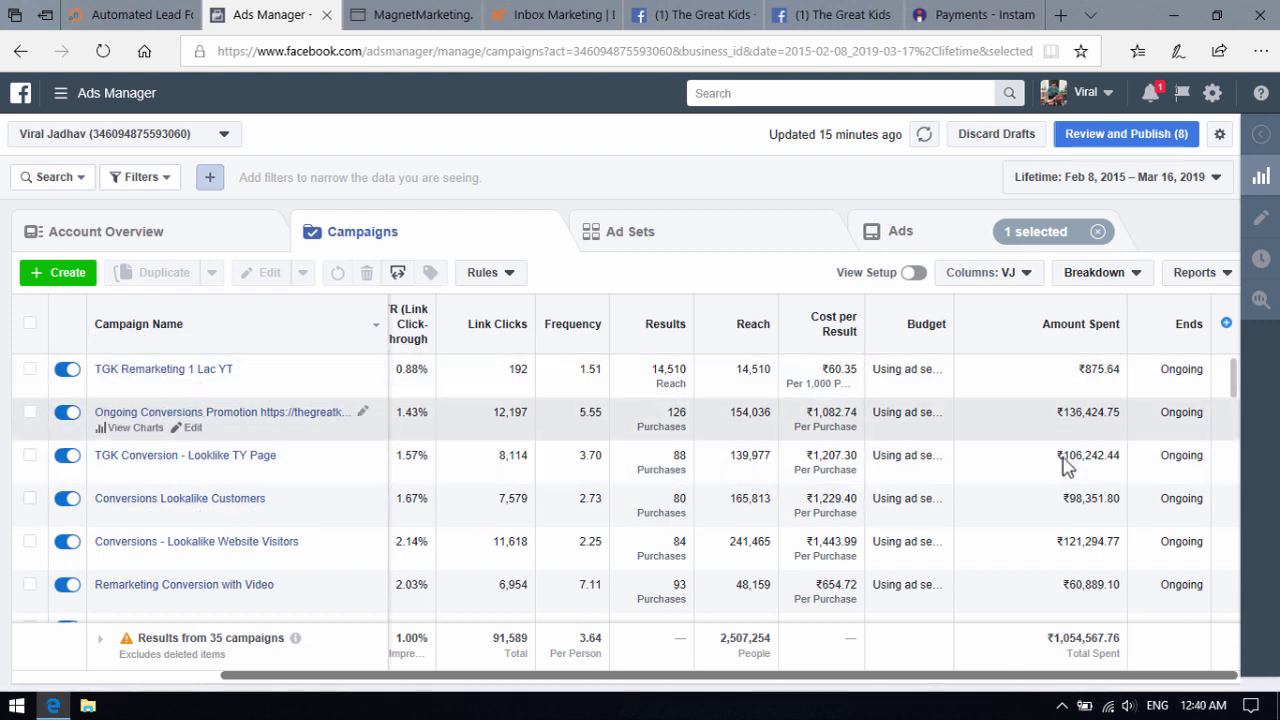
scroll(1075, 460, "down", 3)
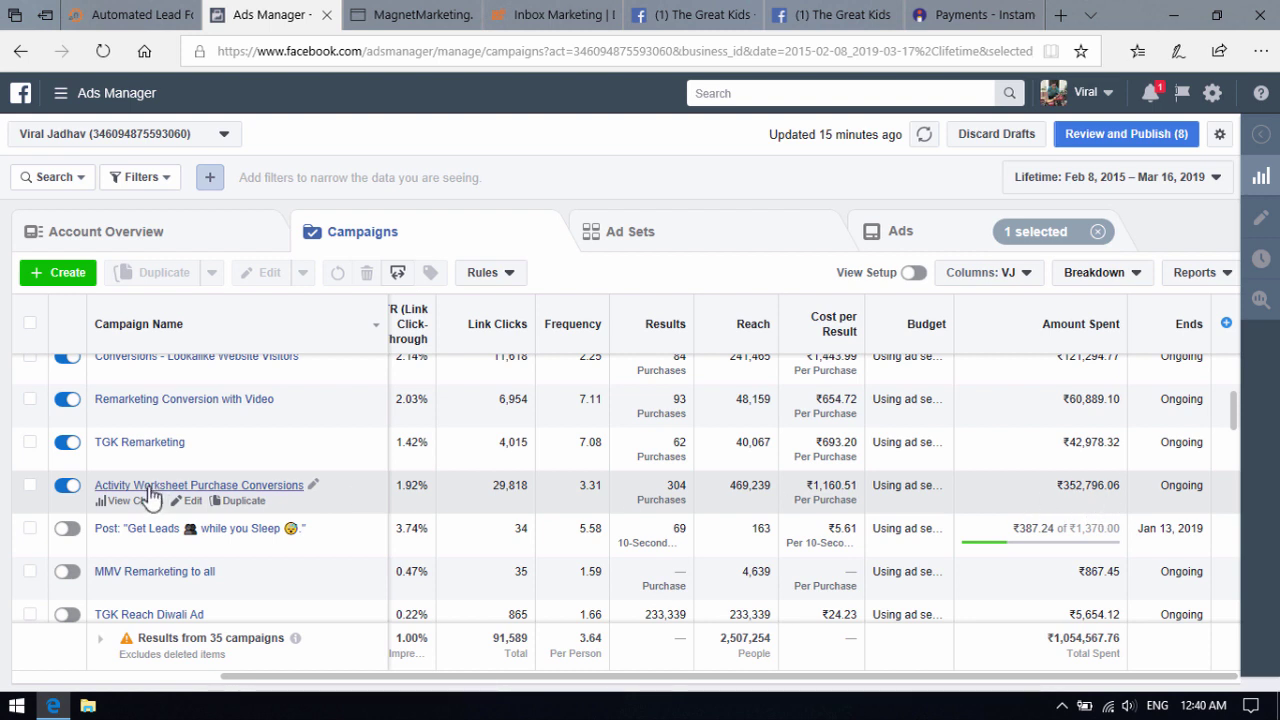
Select the Activity Worksheet Purchase Conversions campaign and preview its TGK Interest Only Conversions ad.
left_click(30, 486)
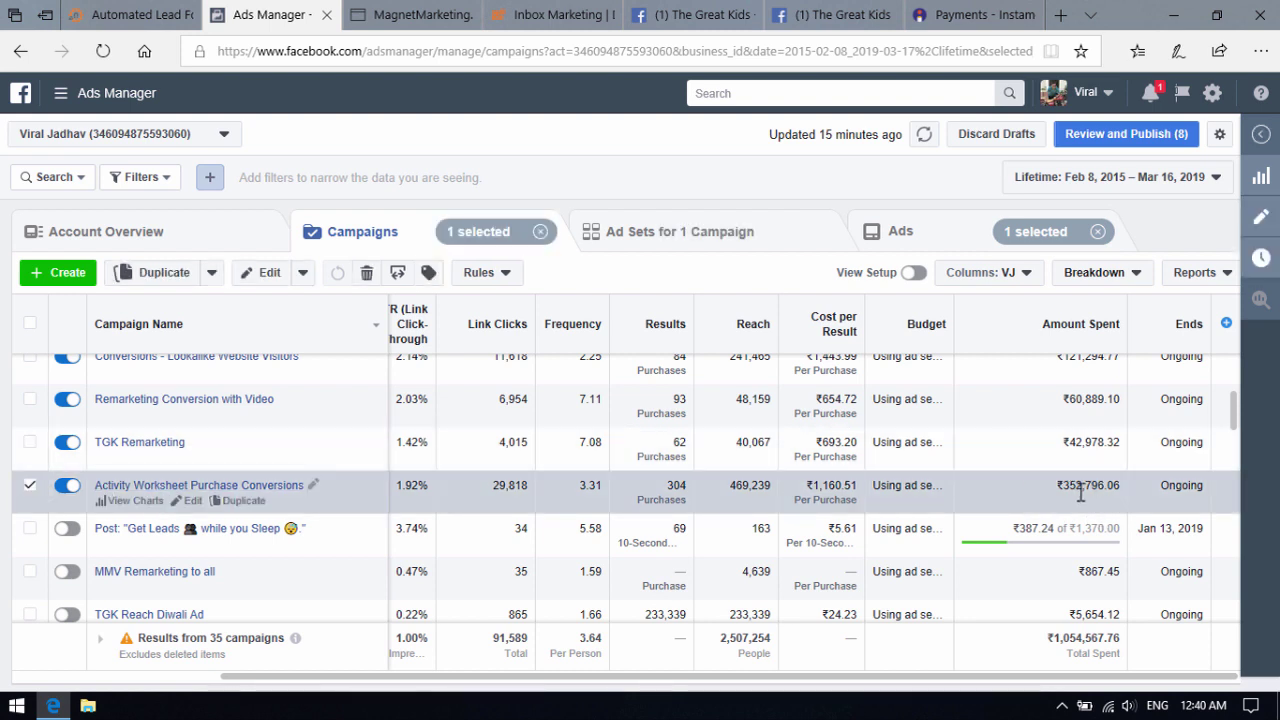
left_click(951, 240)
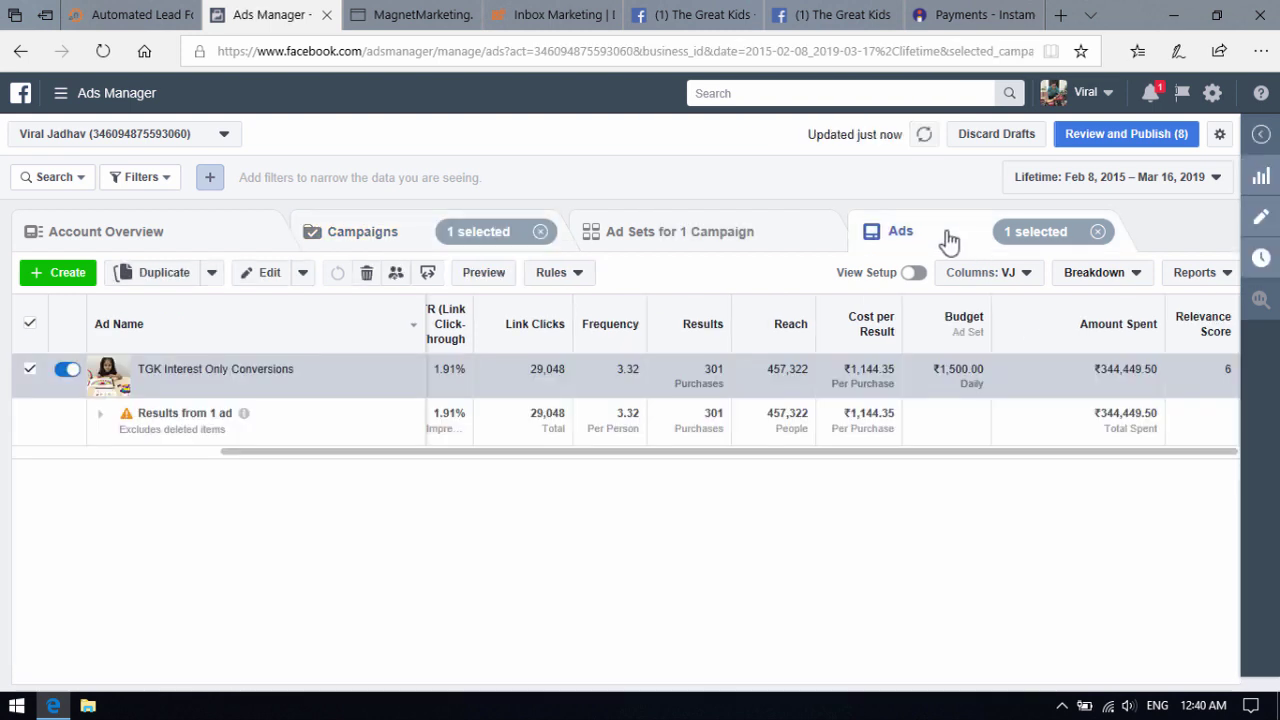
left_click(480, 285)
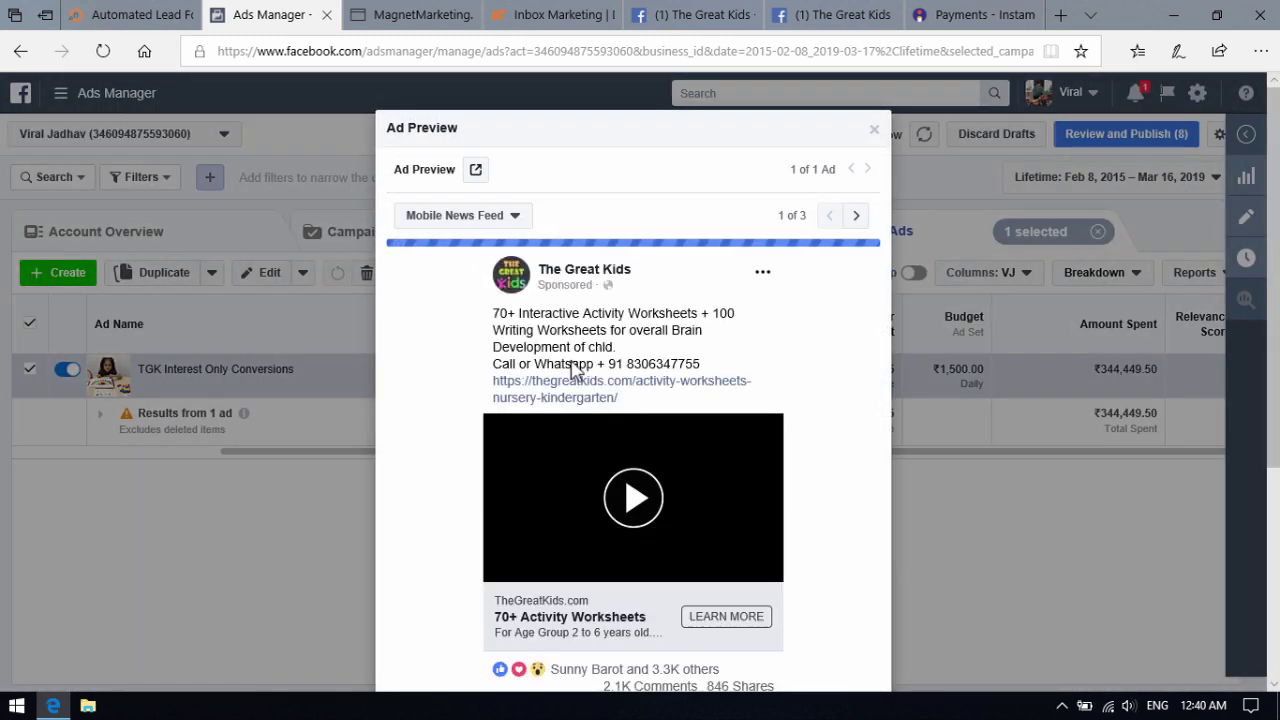
scroll(575, 370, "down", 1)
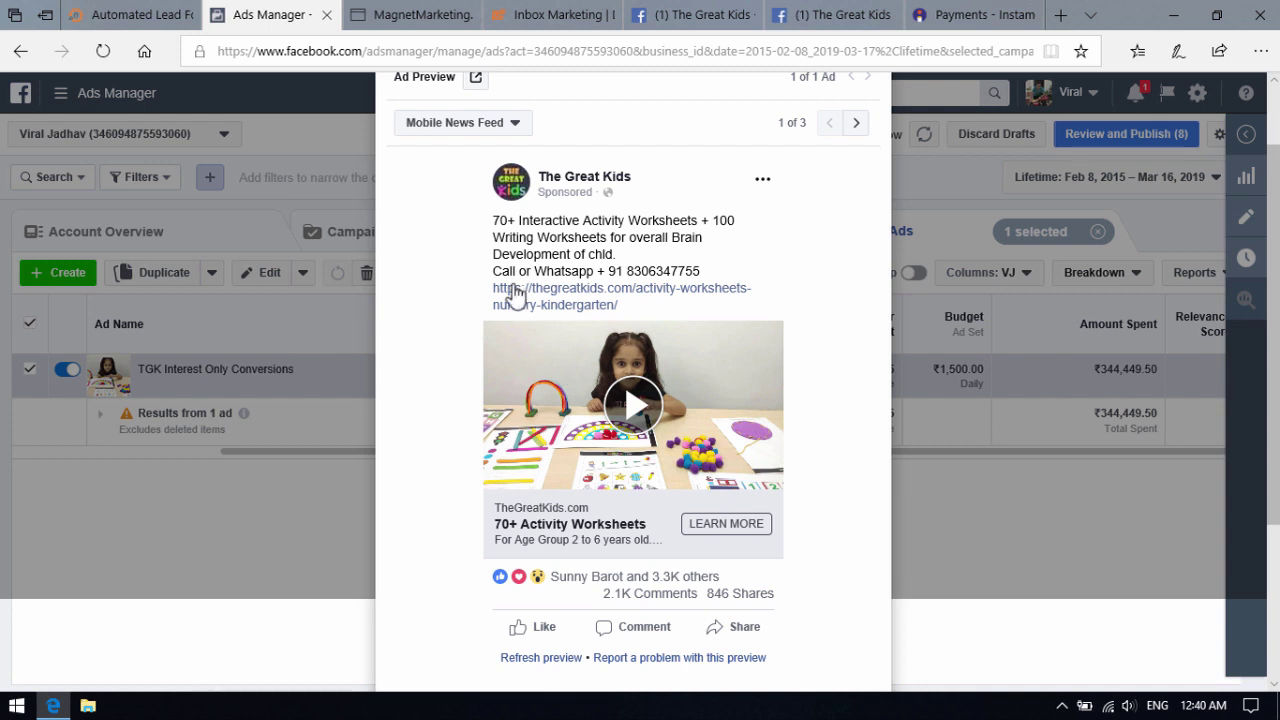
Play the video in the ad preview and lower the system volume.
left_click(626, 405)
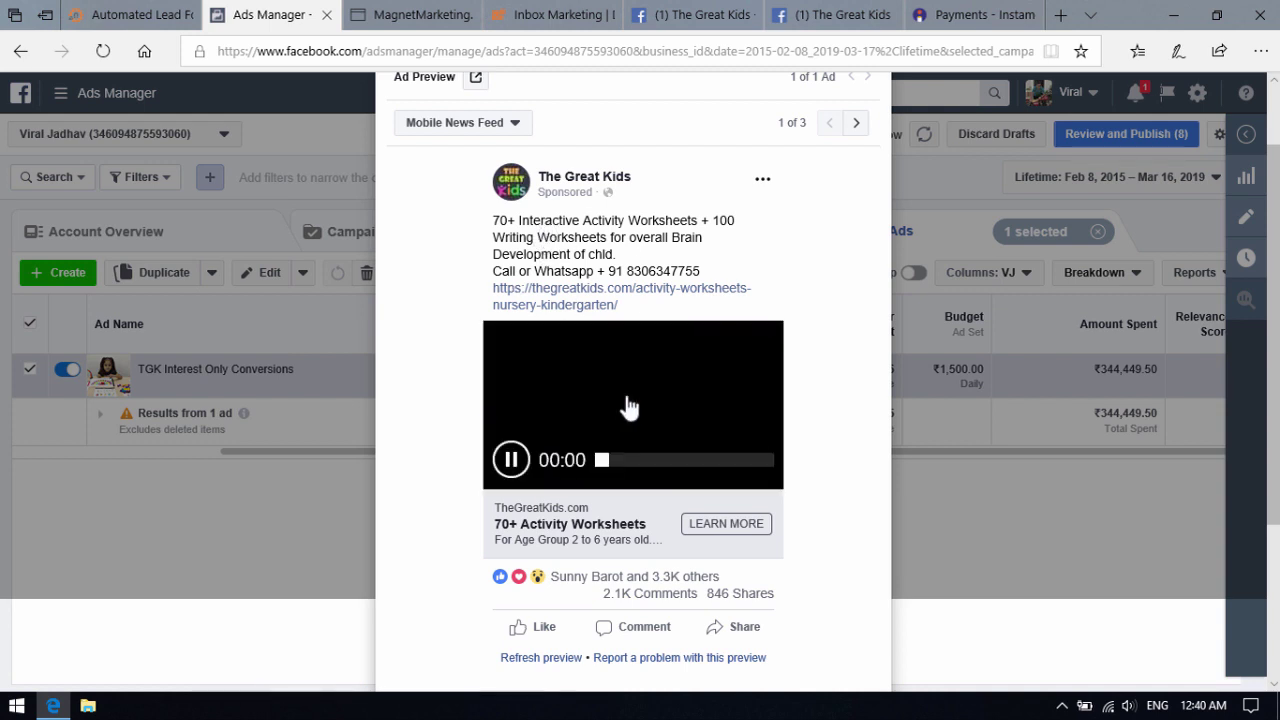
left_click(1129, 706)
left_click_drag(1057, 665, 1015, 665)
left_click(834, 337)
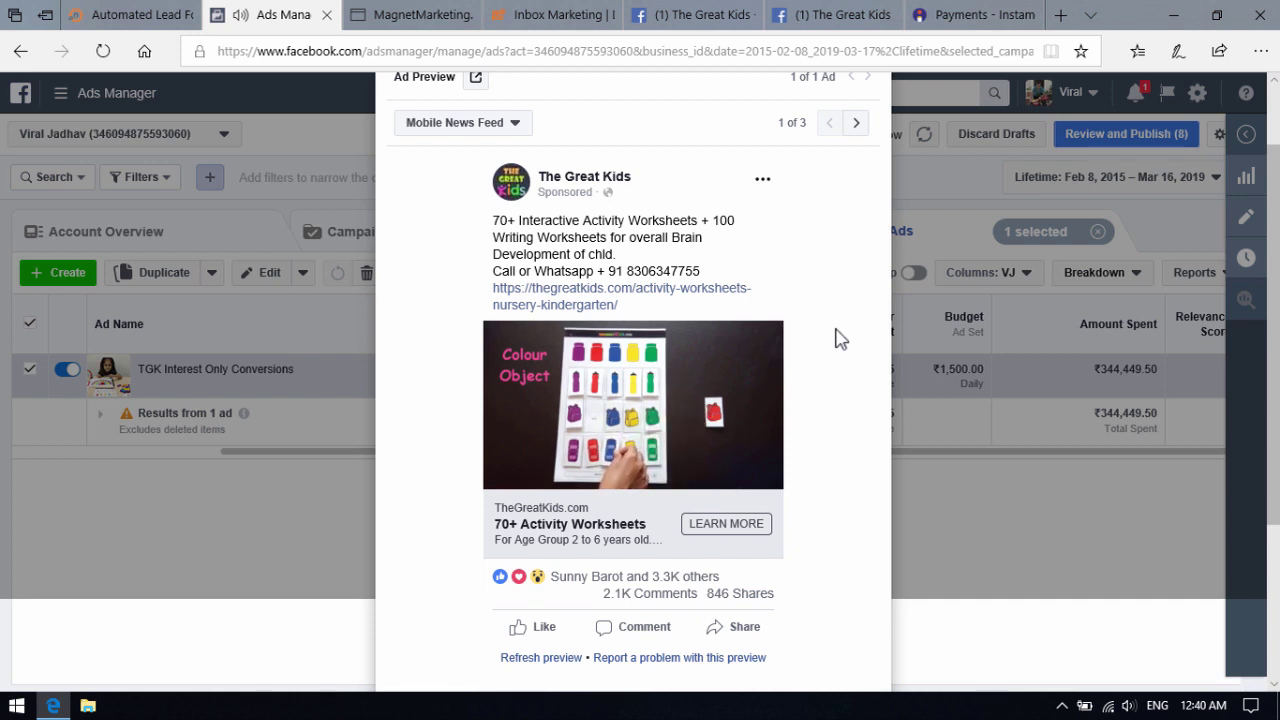
mouse_move(494, 420)
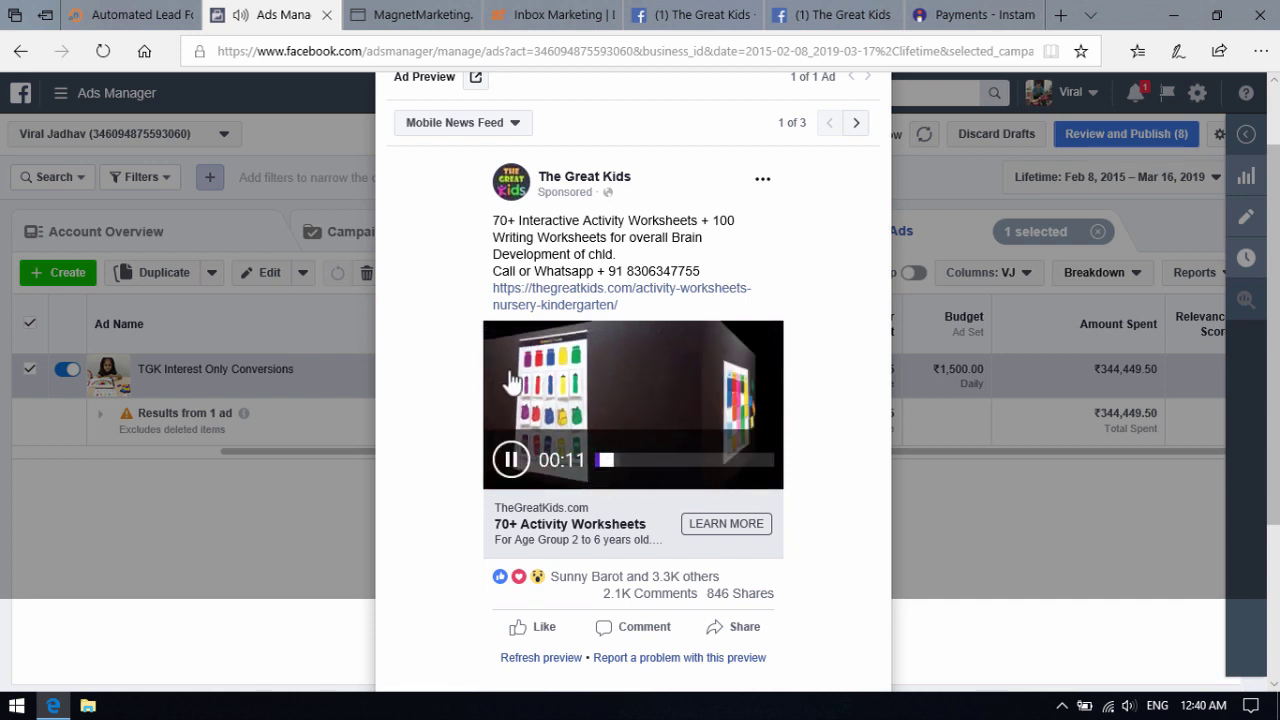
Skip ahead through the ad video, pause it at 01:09, and check the ad's comments and shares.
left_click(610, 463)
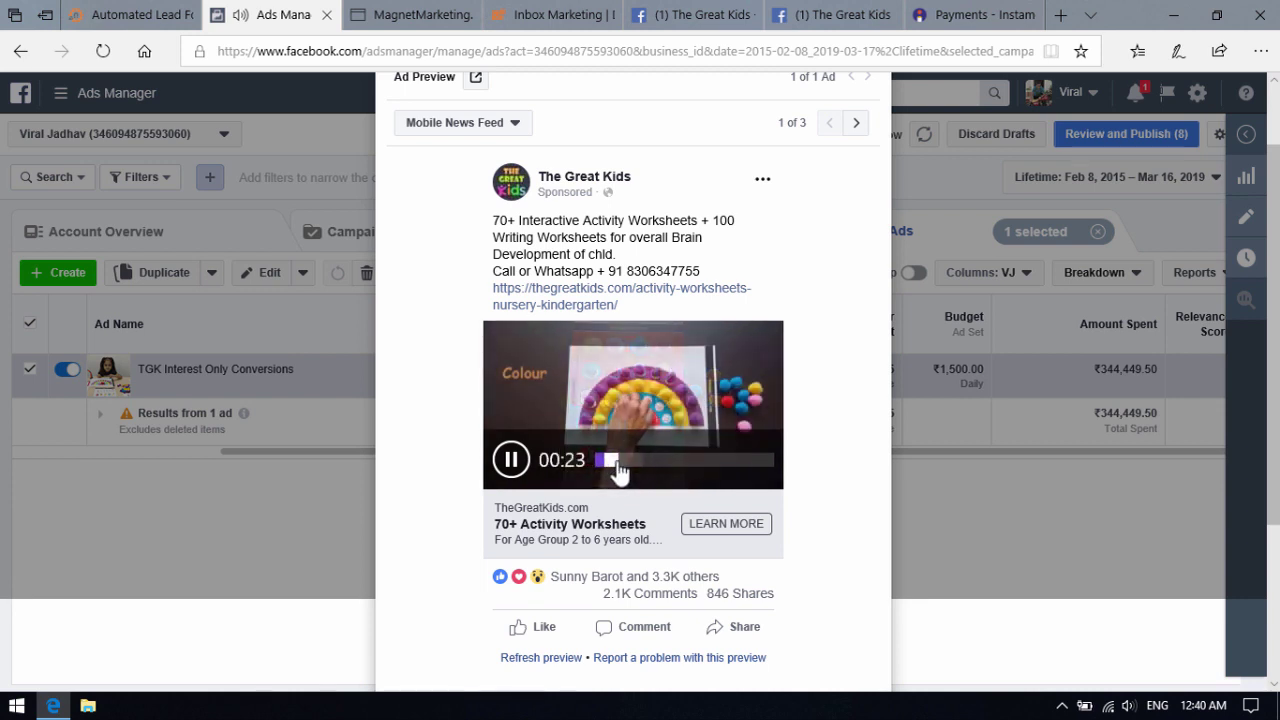
left_click(620, 463)
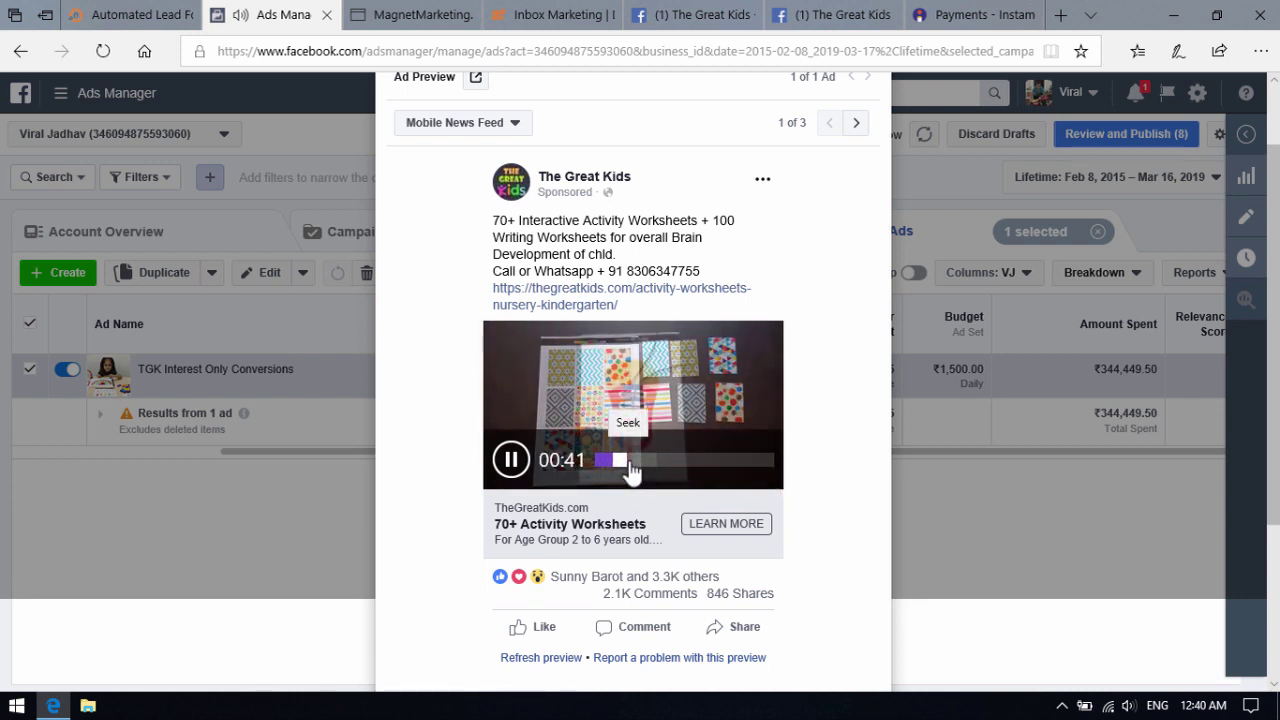
left_click(634, 463)
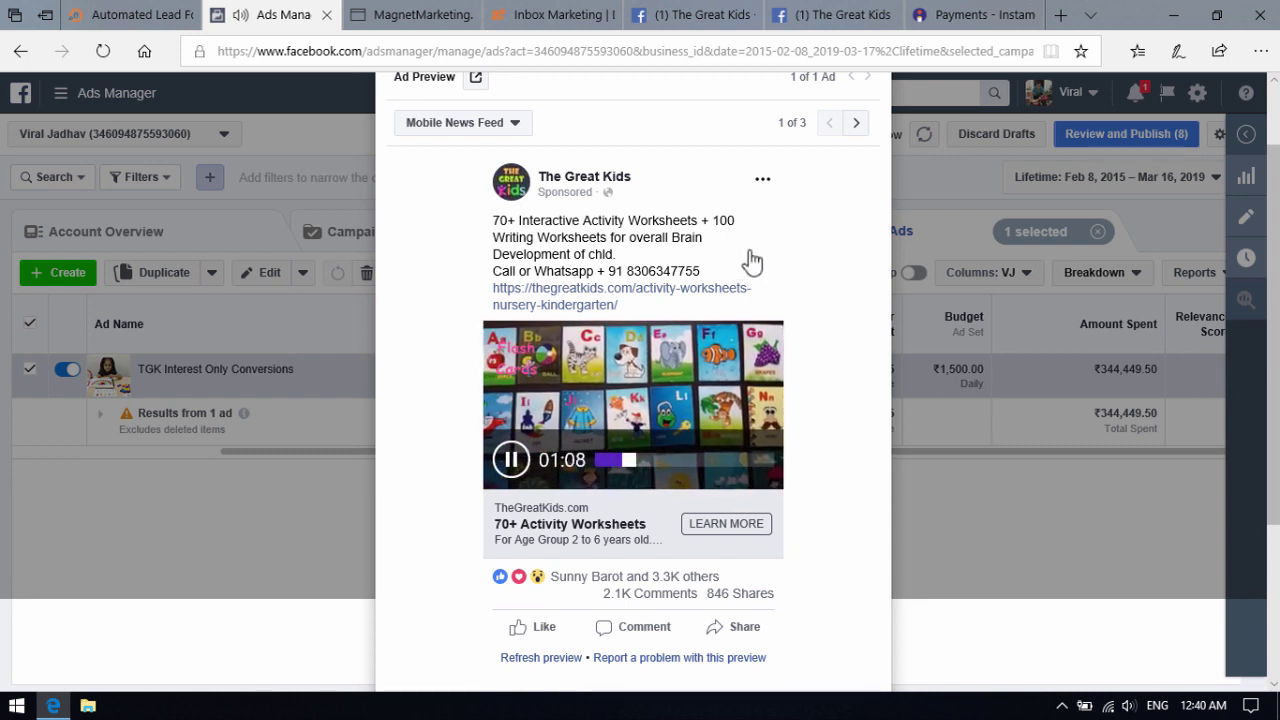
left_click(516, 462)
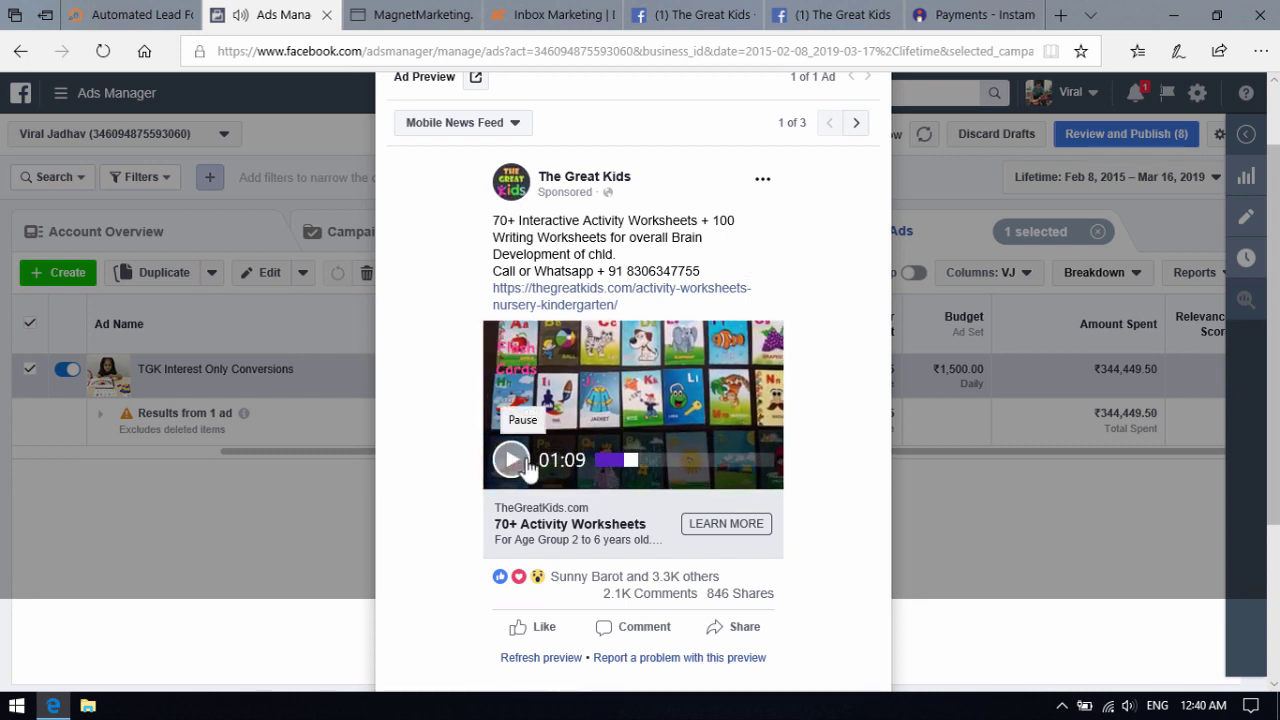
scroll(580, 280, "down", 2)
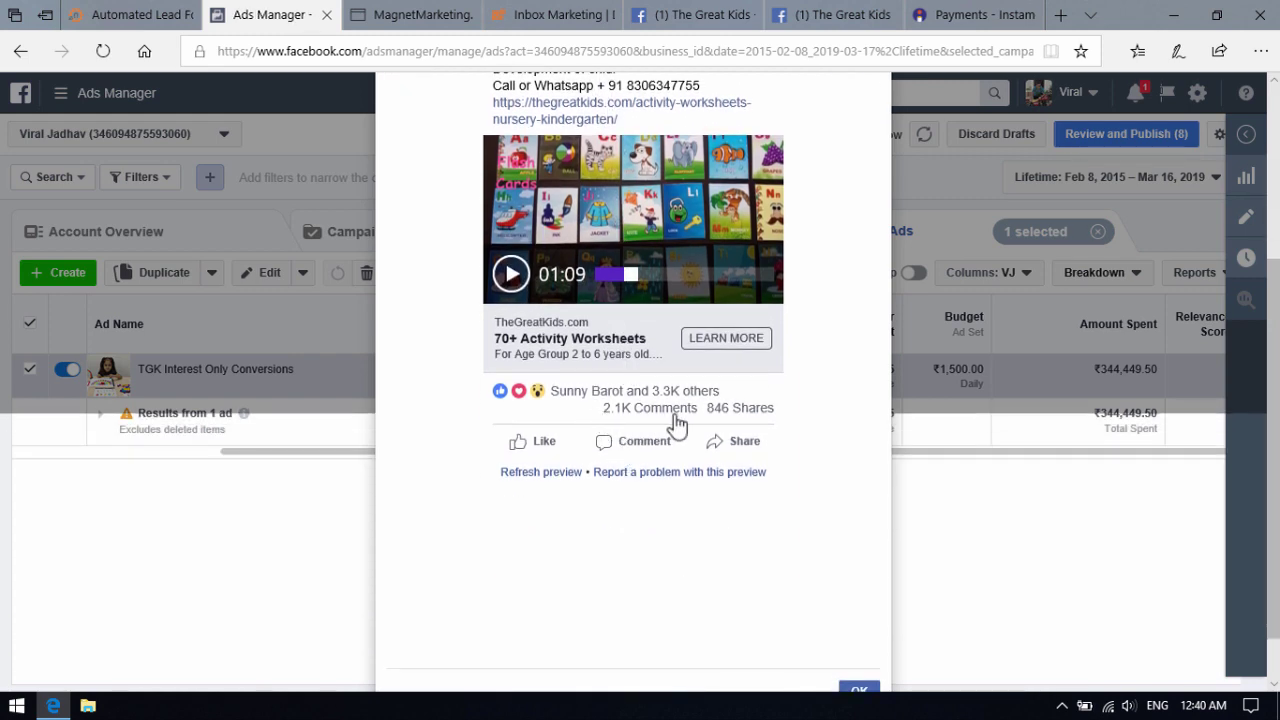
scroll(677, 425, "up", 2)
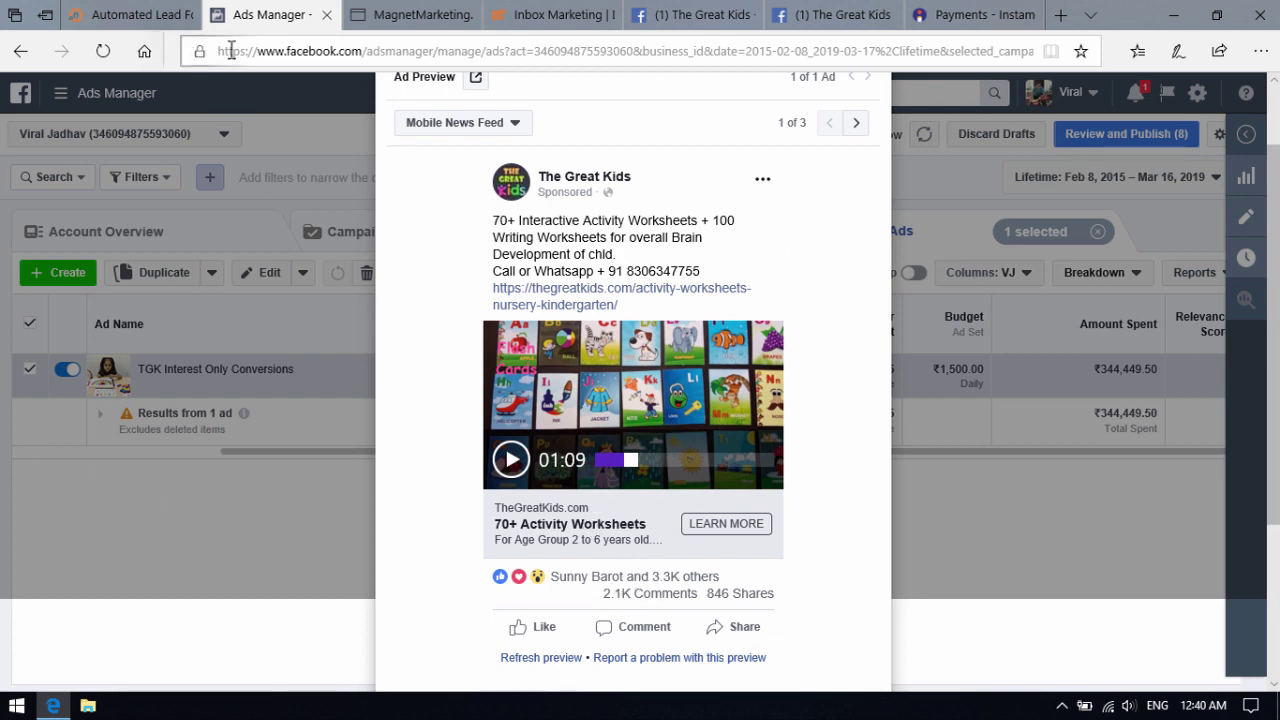
View the Inbox Marketing dashboard, and find the July 25, 2018 activity worksheets video post on The Great Kids Facebook page.
left_click(531, 10)
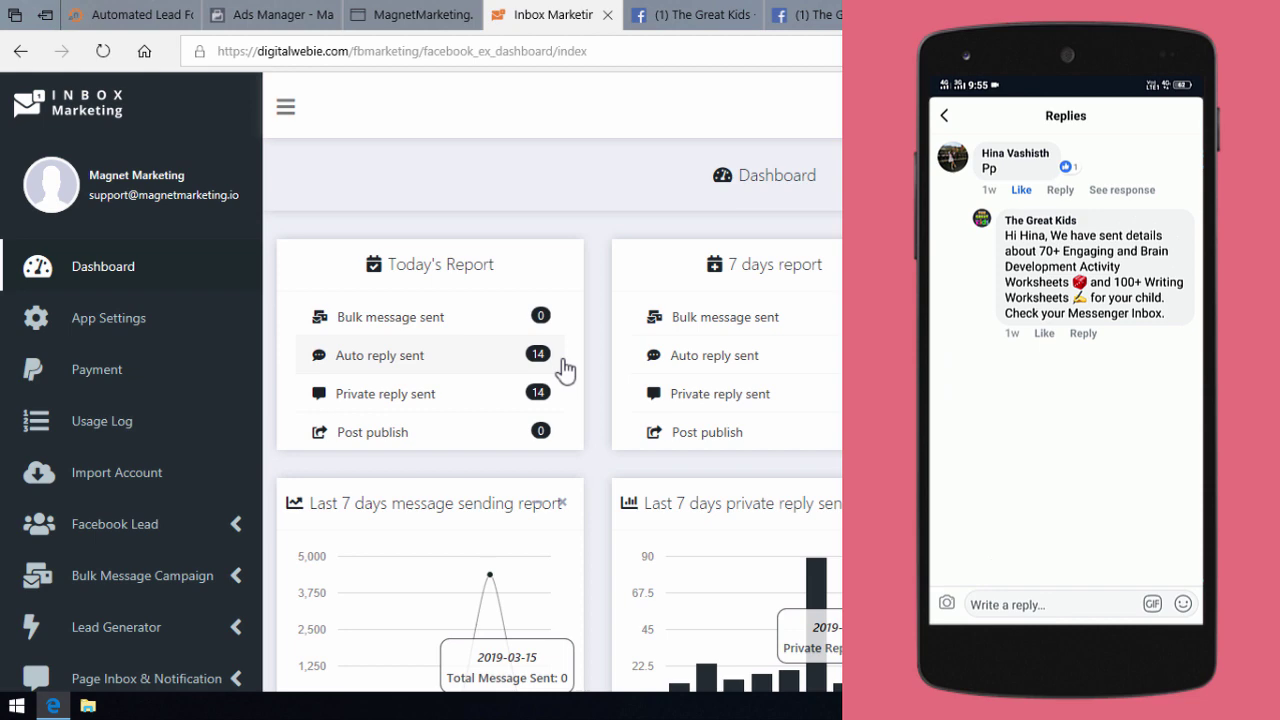
left_click(712, 16)
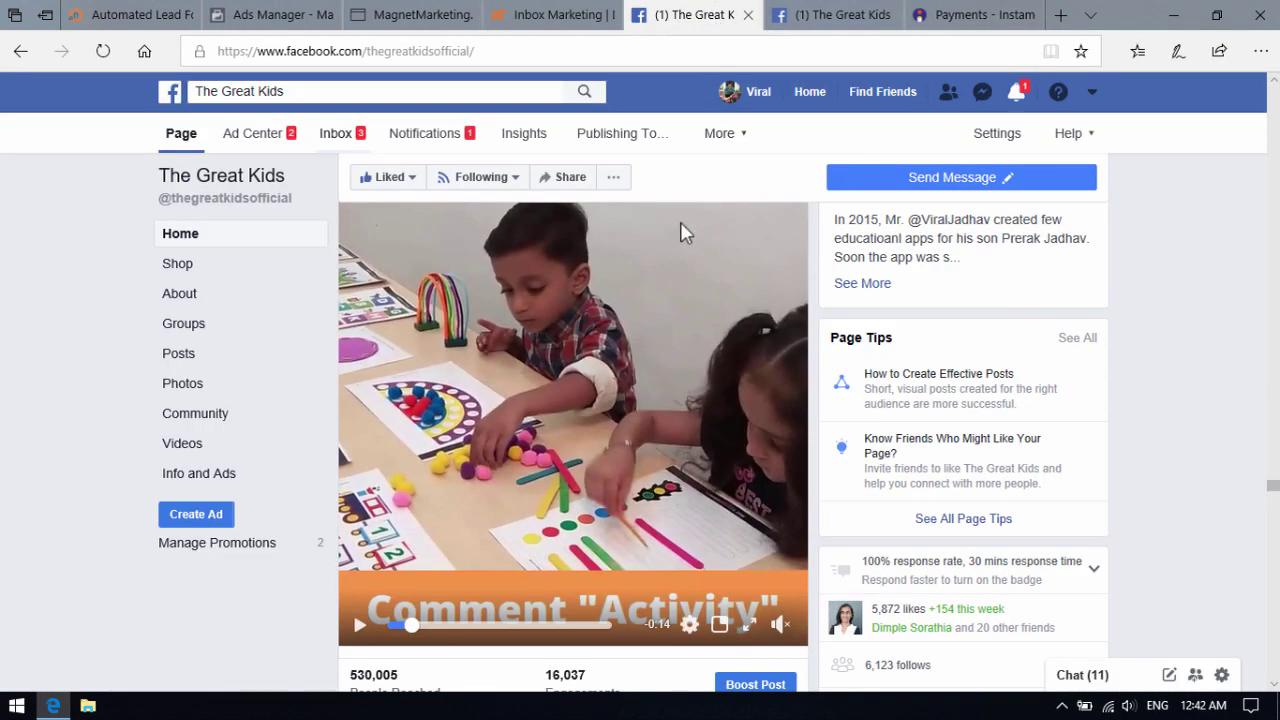
scroll(660, 300, "down", 5)
scroll(543, 378, "up", 1)
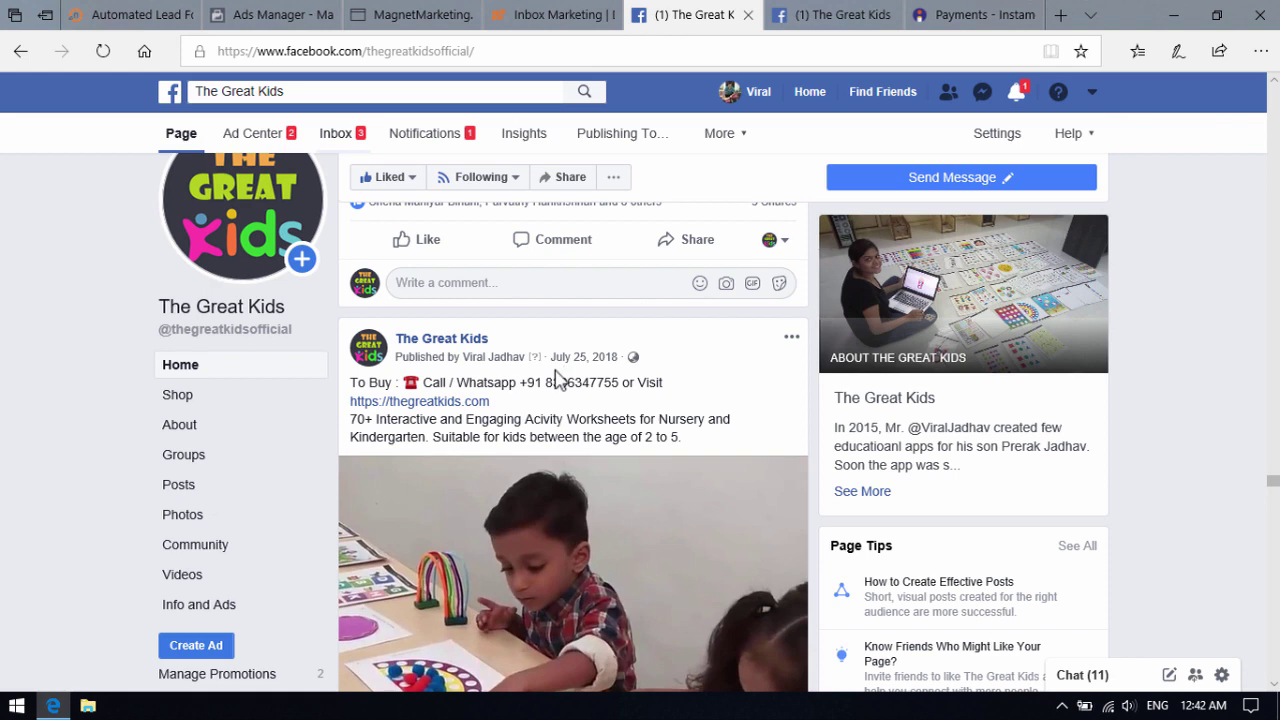
scroll(527, 382, "down", 2)
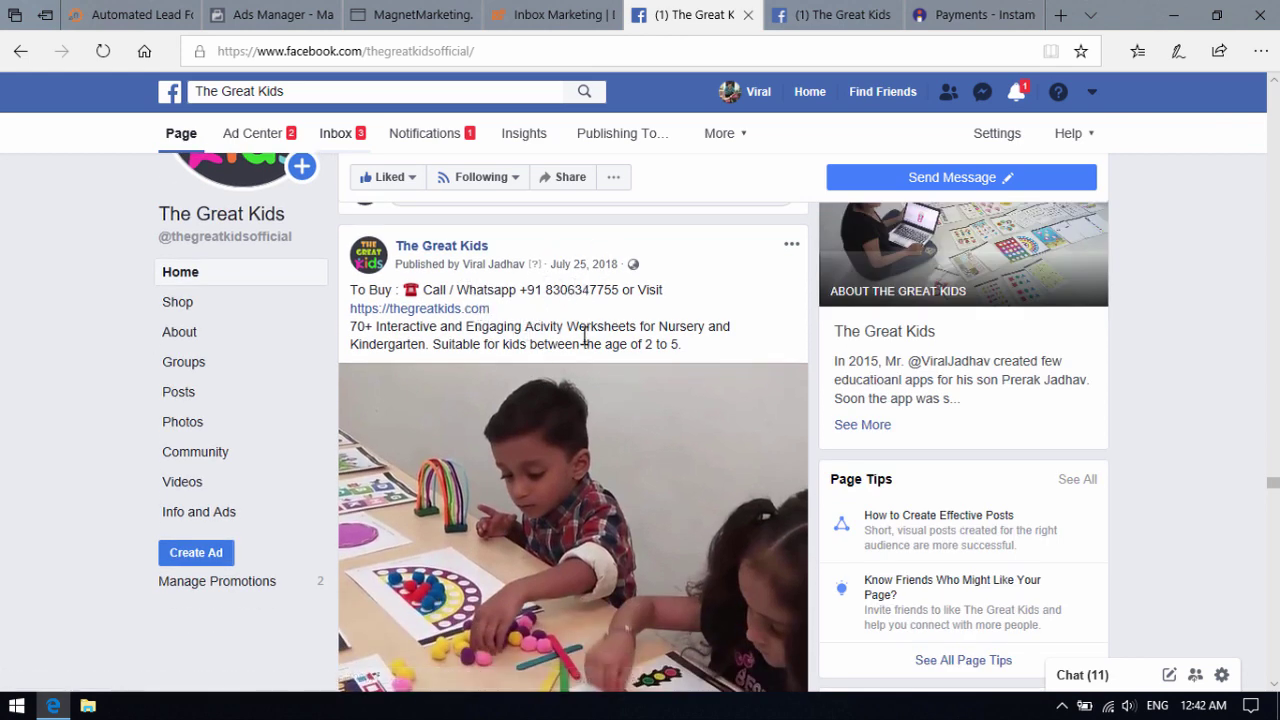
Read the post's description of the activity worksheets and replay its Comment "Activity" video from the start.
left_click_drag(514, 330, 585, 338)
left_click(608, 331)
scroll(613, 335, "down", 1)
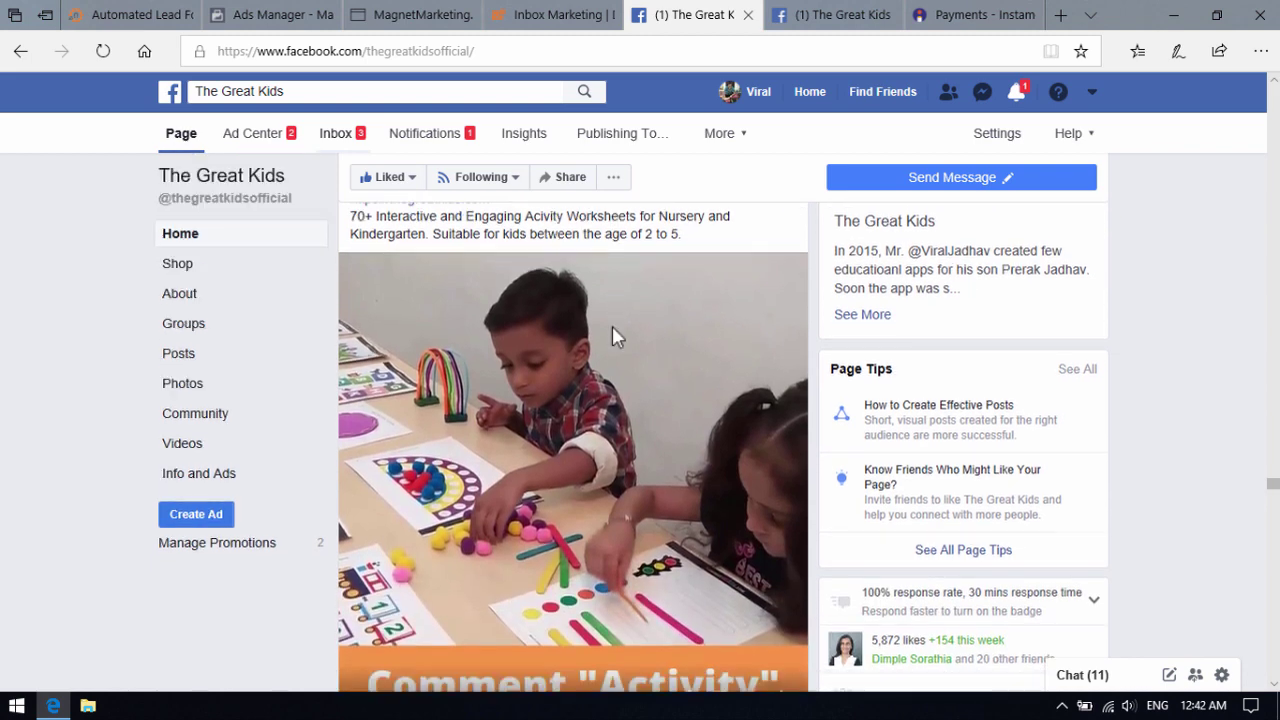
scroll(613, 335, "down", 1)
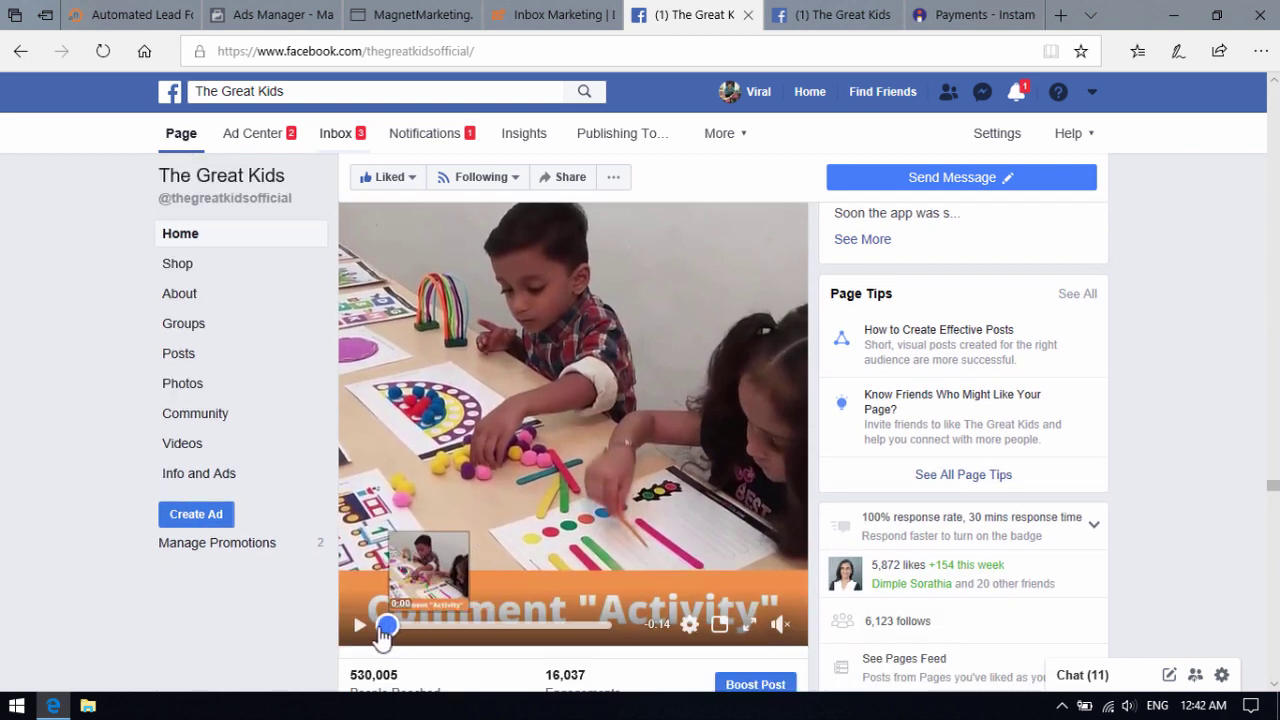
left_click(385, 627)
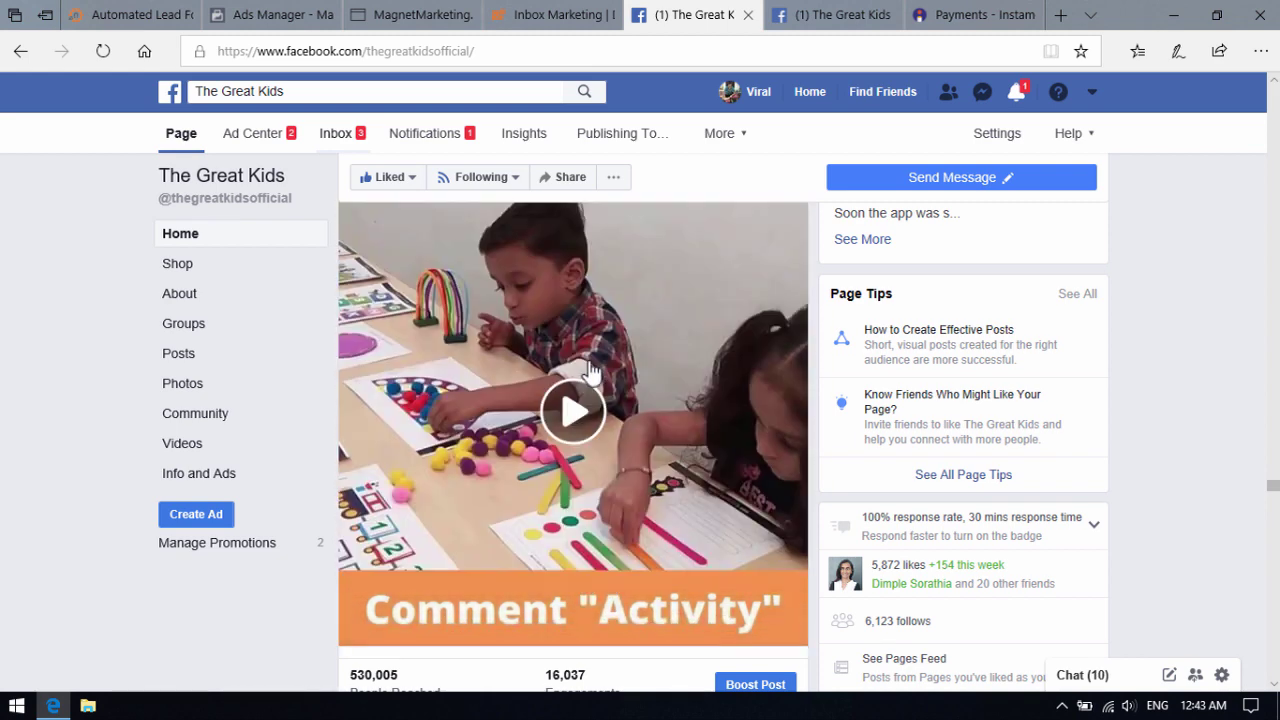
Examine the video post's reach and engagement, and the page's automated replies throughout its comments.
scroll(620, 378, "down", 1)
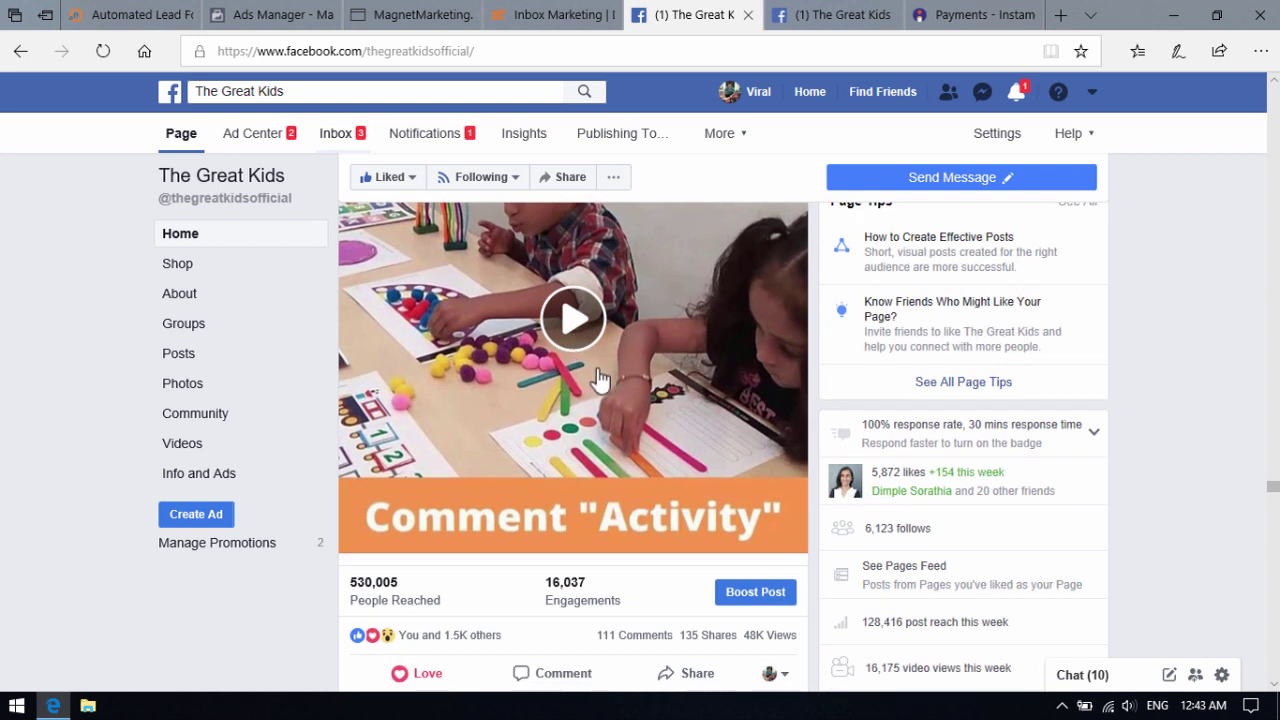
scroll(578, 352, "up", 1)
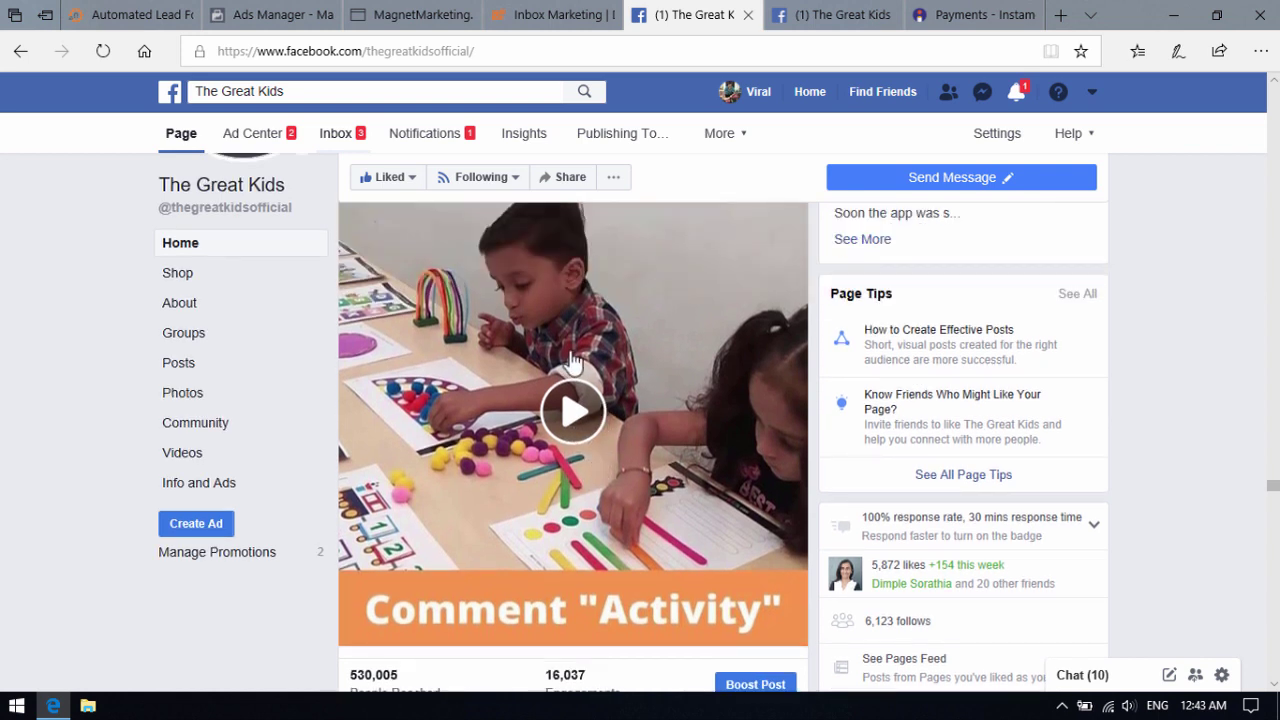
scroll(548, 357, "down", 5)
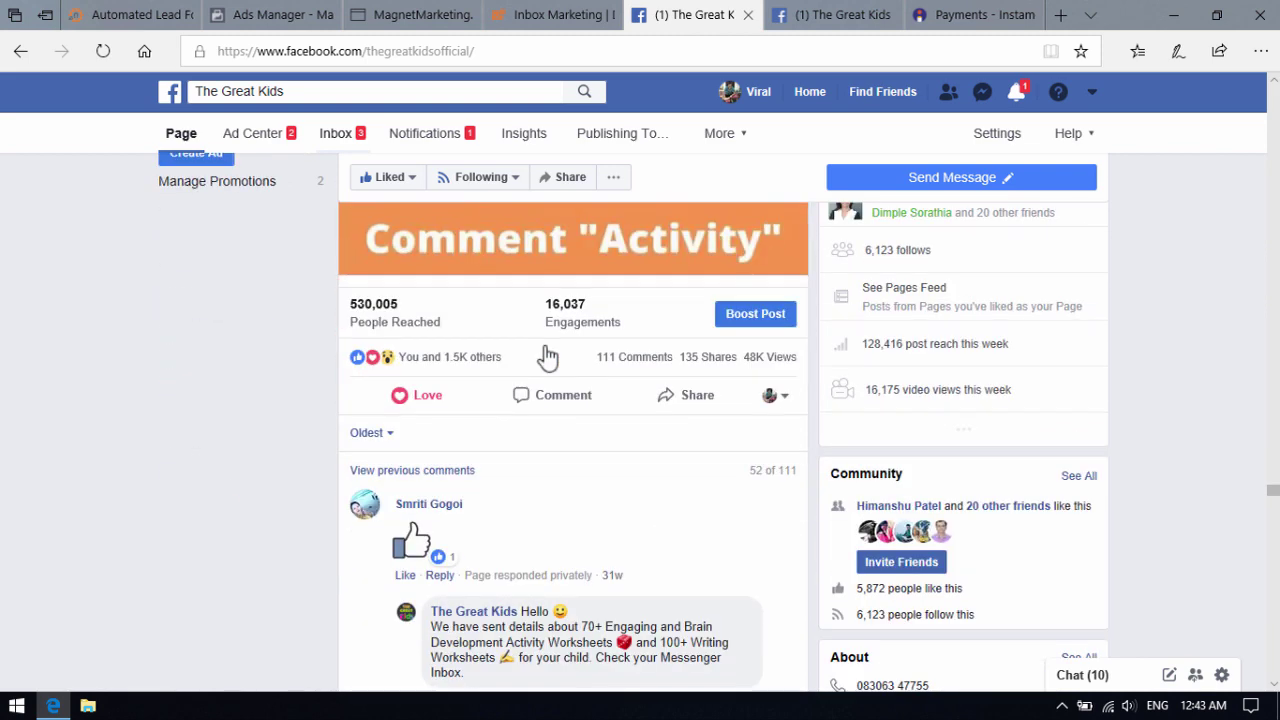
scroll(548, 357, "up", 2)
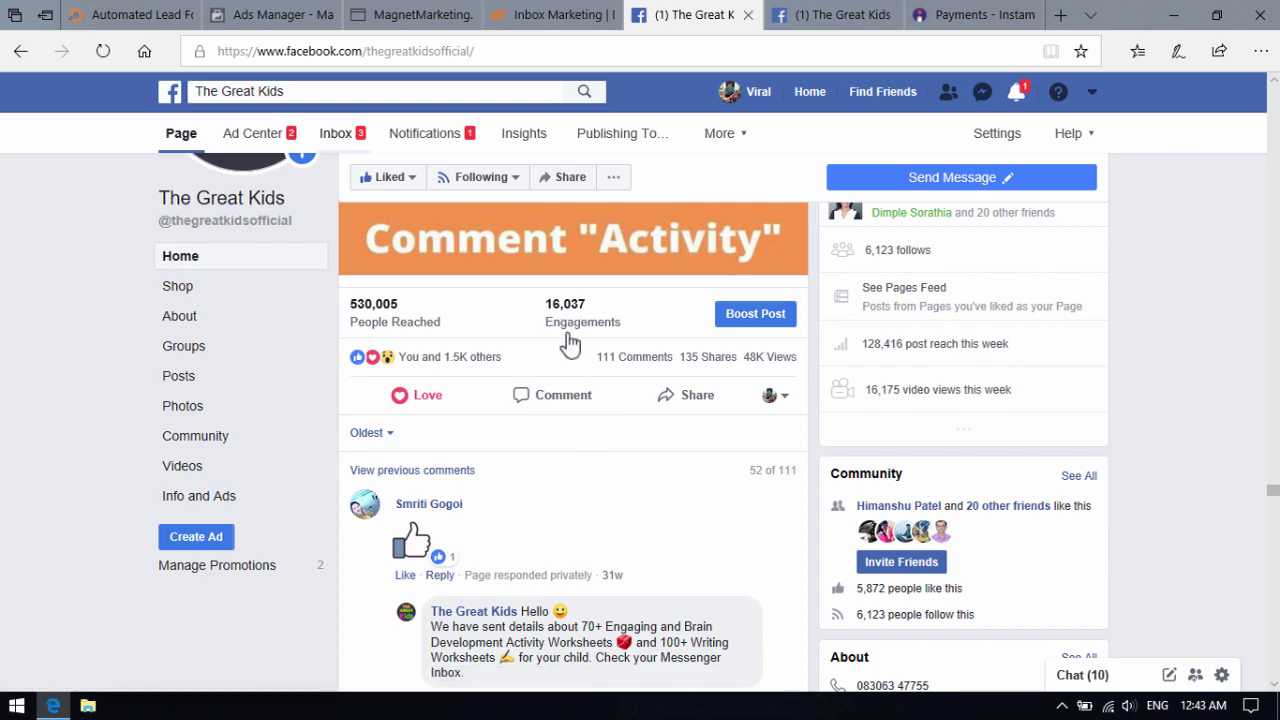
scroll(578, 488, "down", 2)
scroll(578, 488, "down", 10)
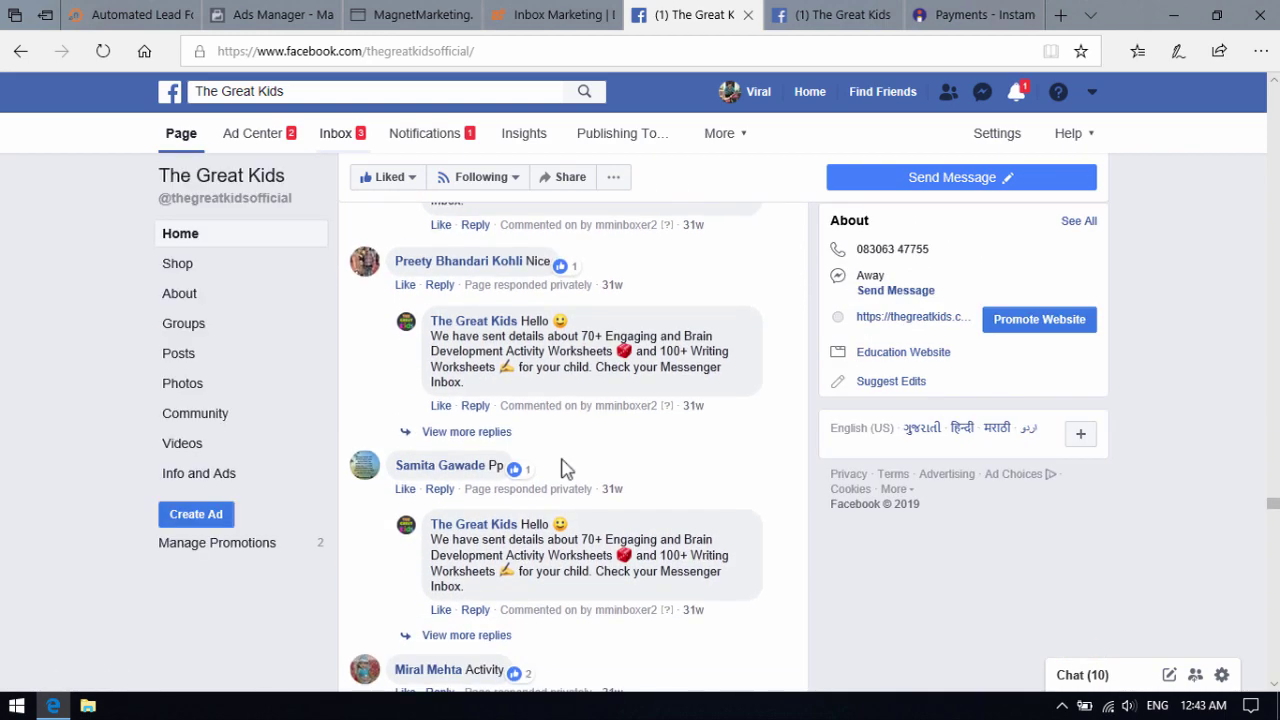
scroll(562, 457, "down", 10)
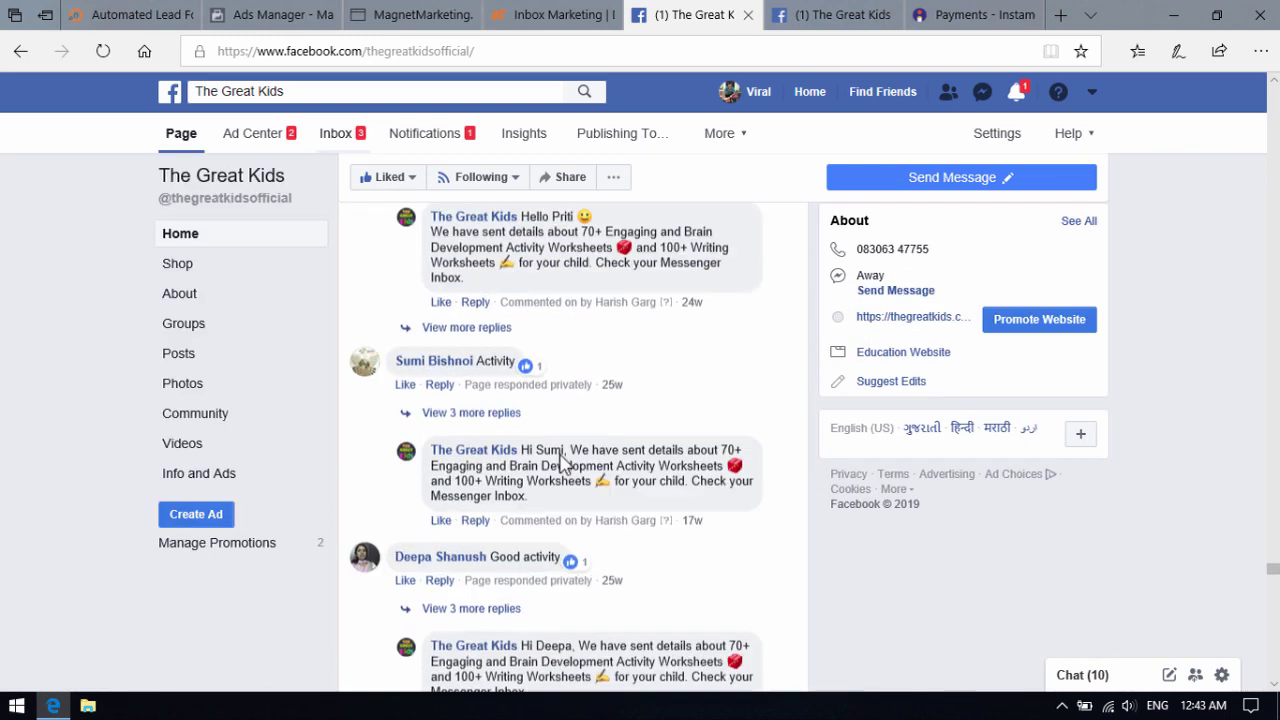
scroll(566, 454, "down", 10)
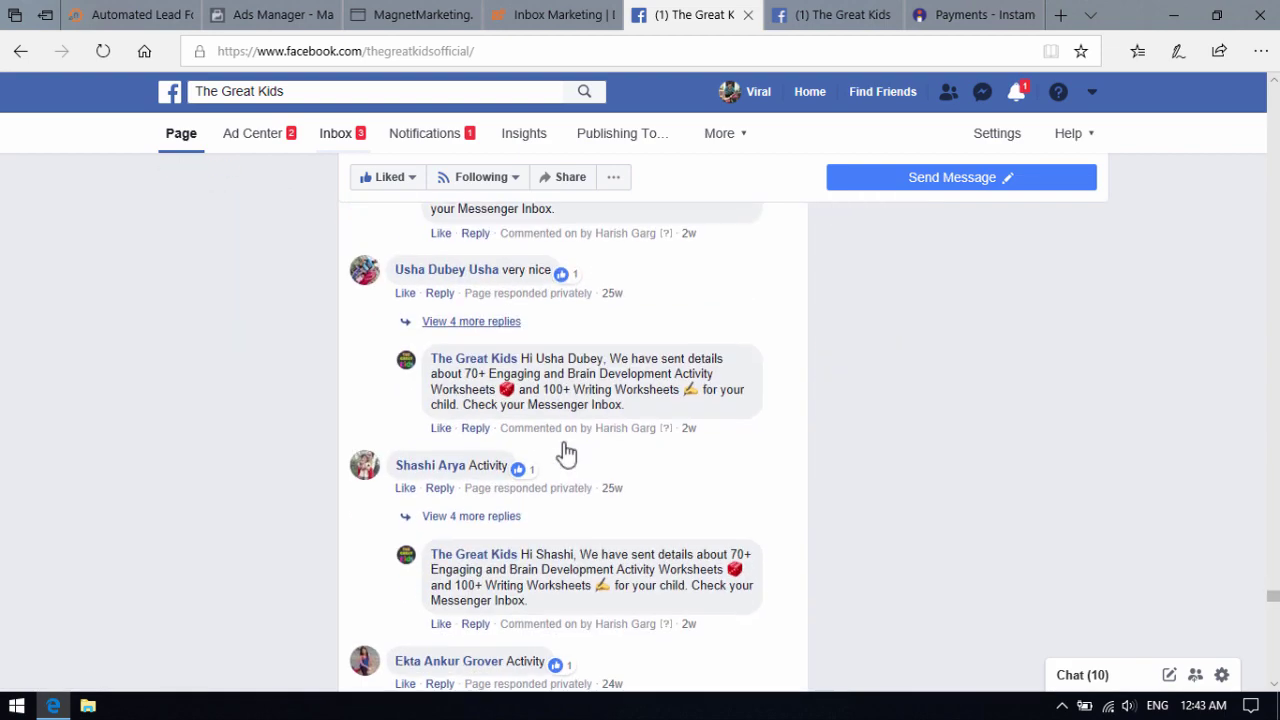
scroll(563, 445, "down", 10)
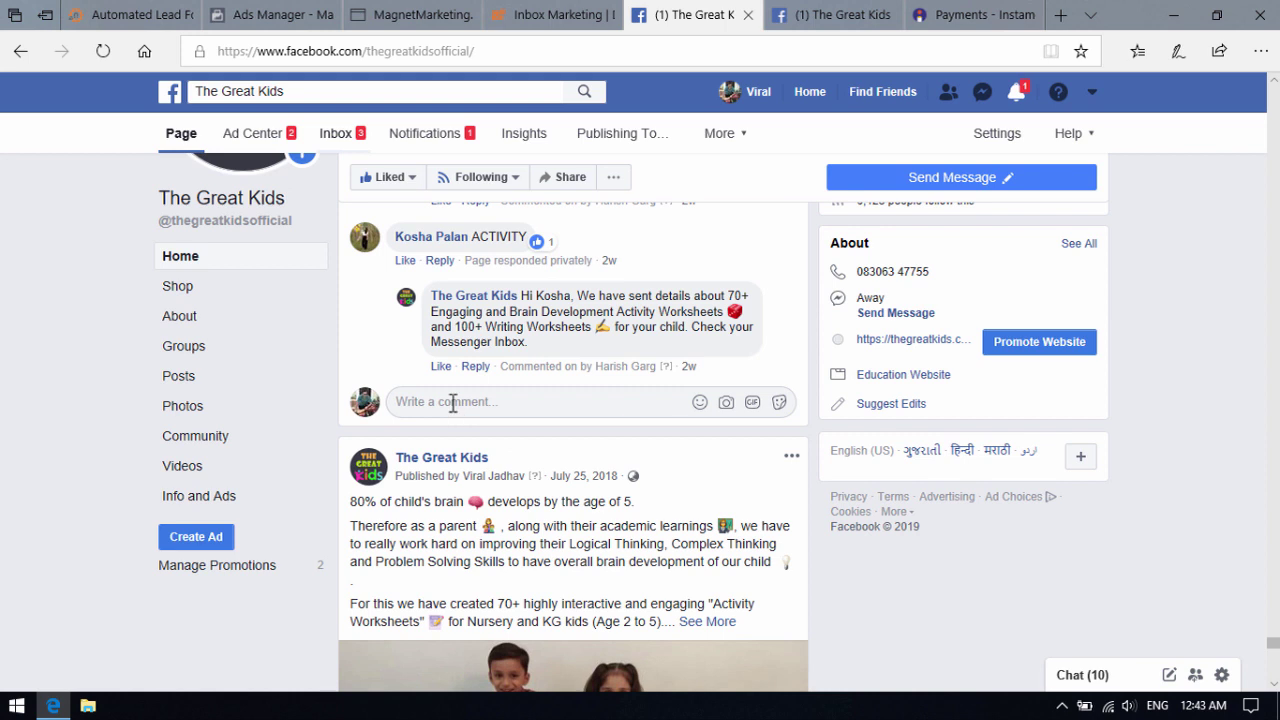
Post the comment "activity" on the Comment "Activity" video post.
left_click(453, 402)
type("activity")
key("Return")
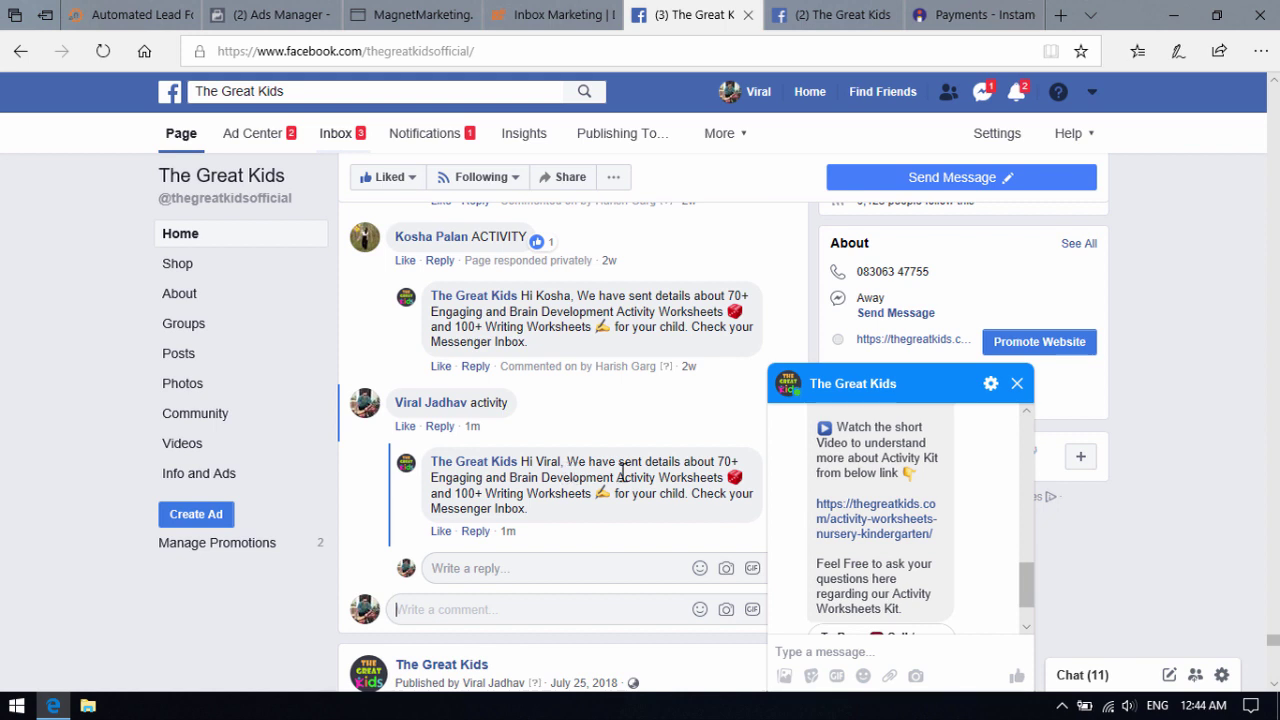
Read the page's automated reply to the new "activity" comment and the product details delivered in the Messenger chat.
left_click_drag(570, 477, 660, 477)
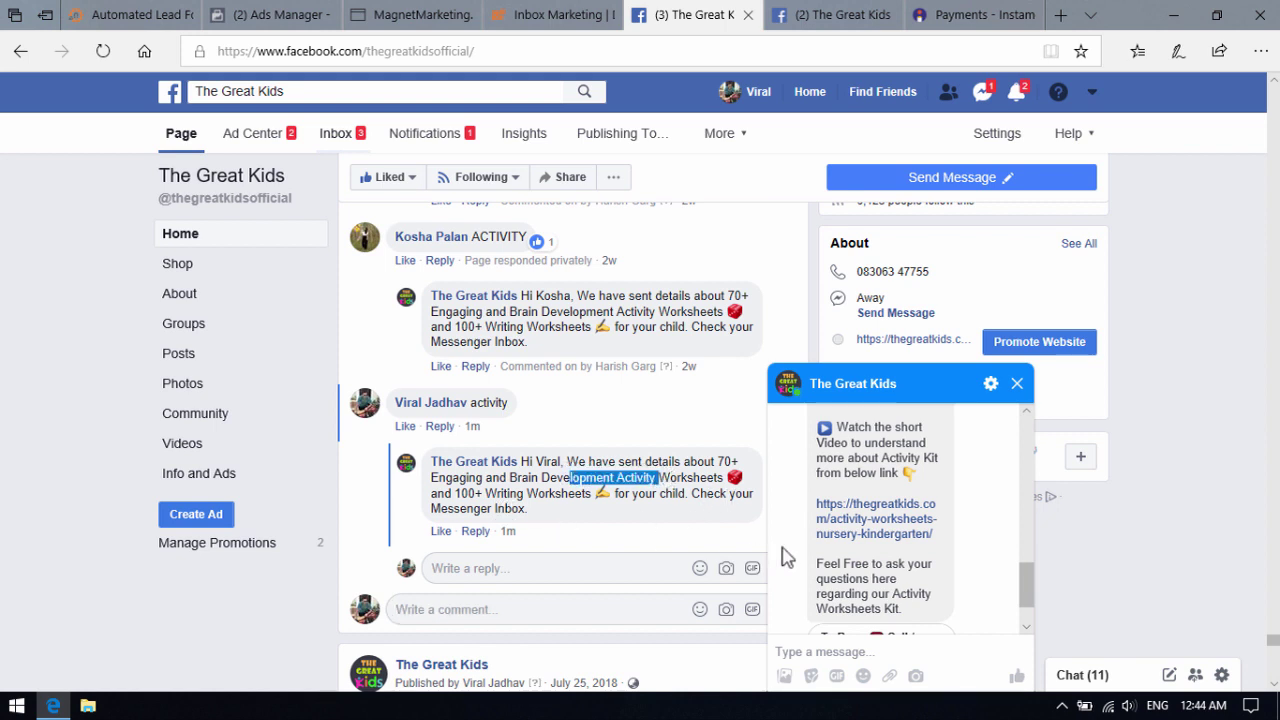
scroll(876, 558, "up", 5)
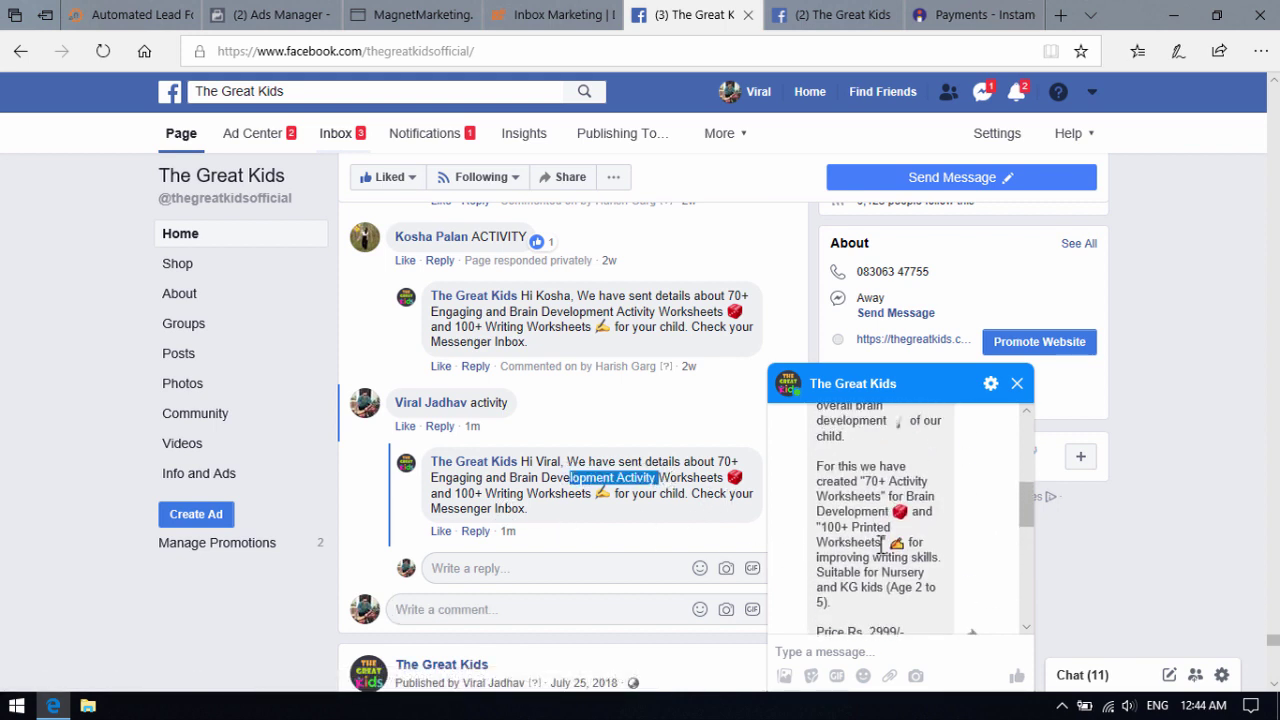
scroll(882, 543, "up", 6)
scroll(882, 530, "down", 10)
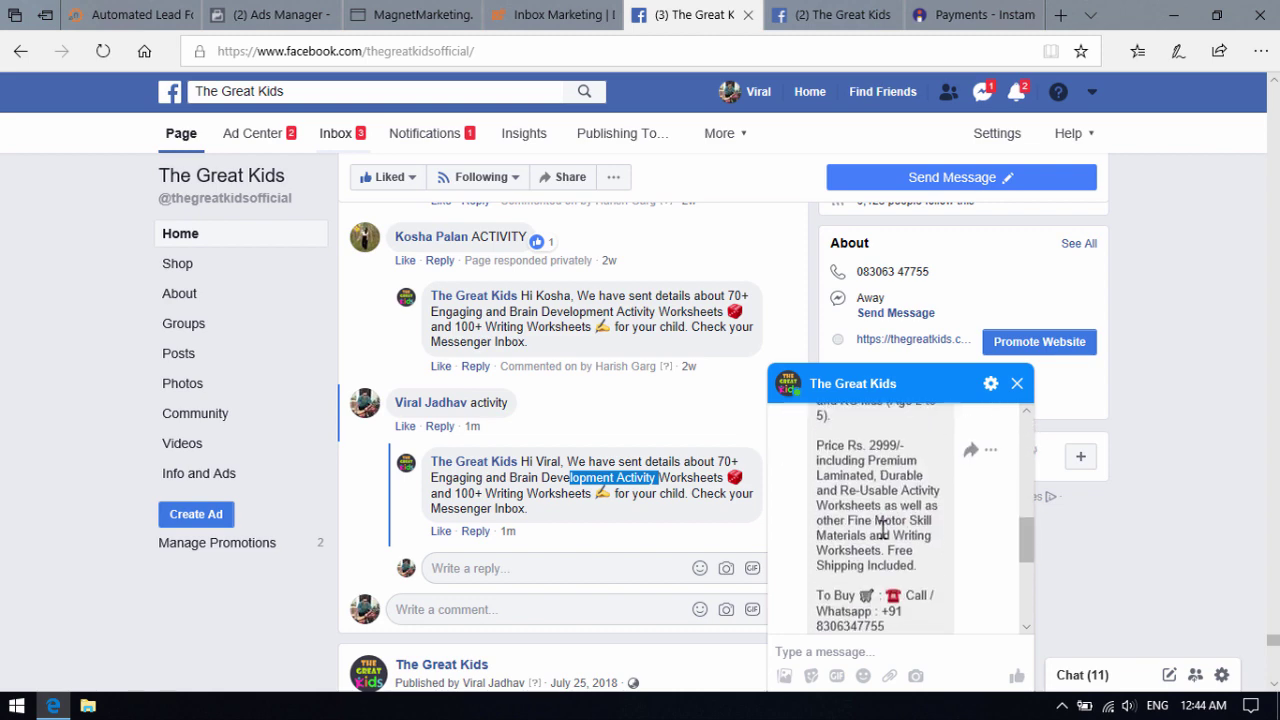
scroll(882, 530, "down", 5)
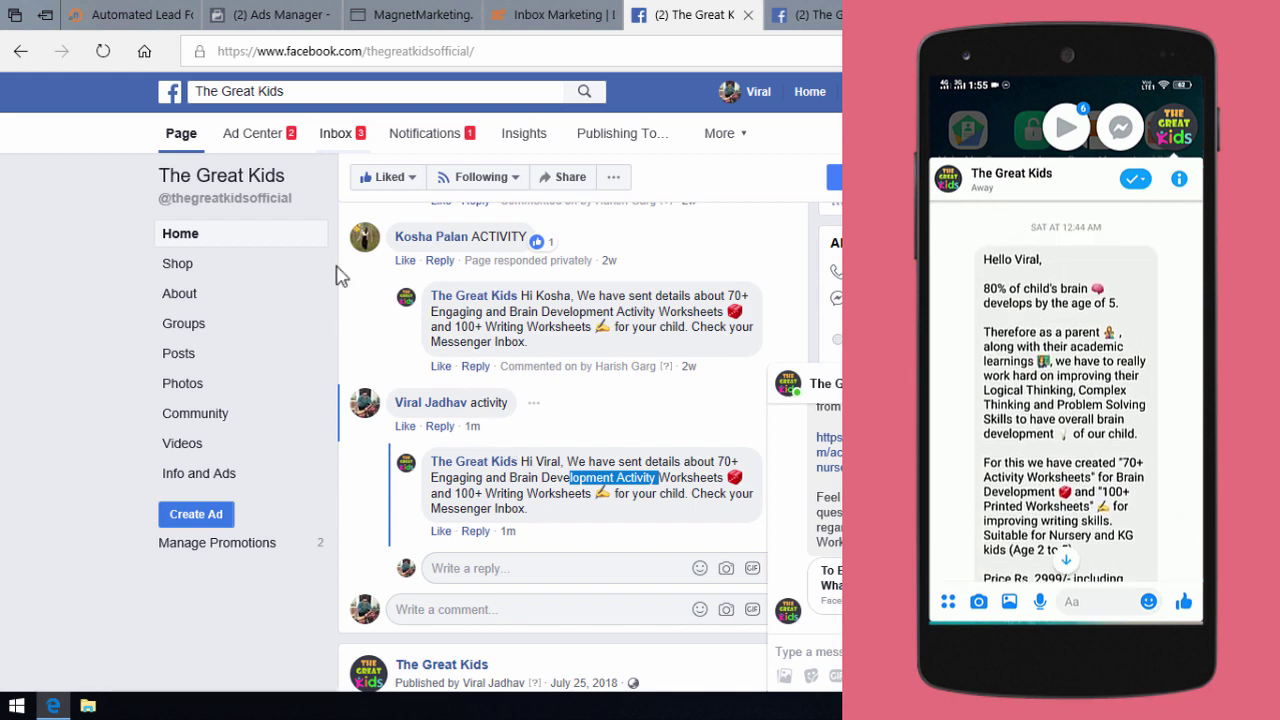
Switch to Inbox Marketing, open the Lead Generator's Enable Auto Reply page list, and look through the listed Facebook pages.
left_click(262, 14)
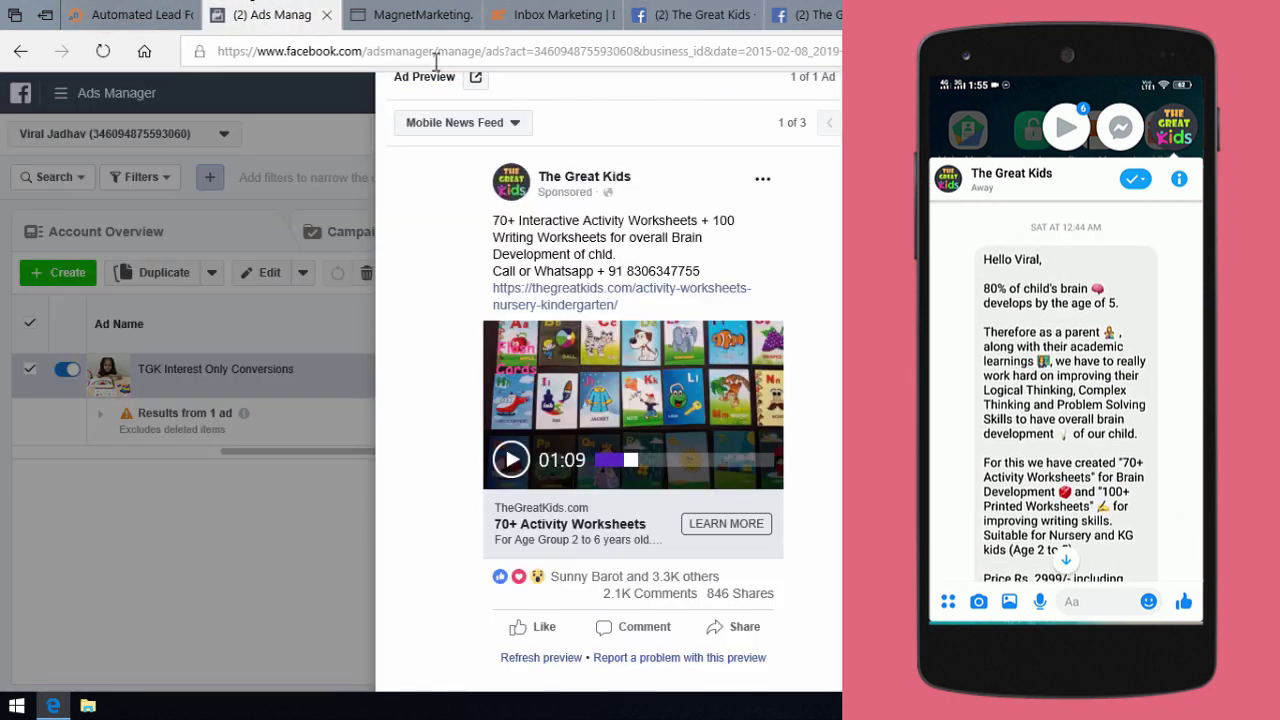
left_click(553, 14)
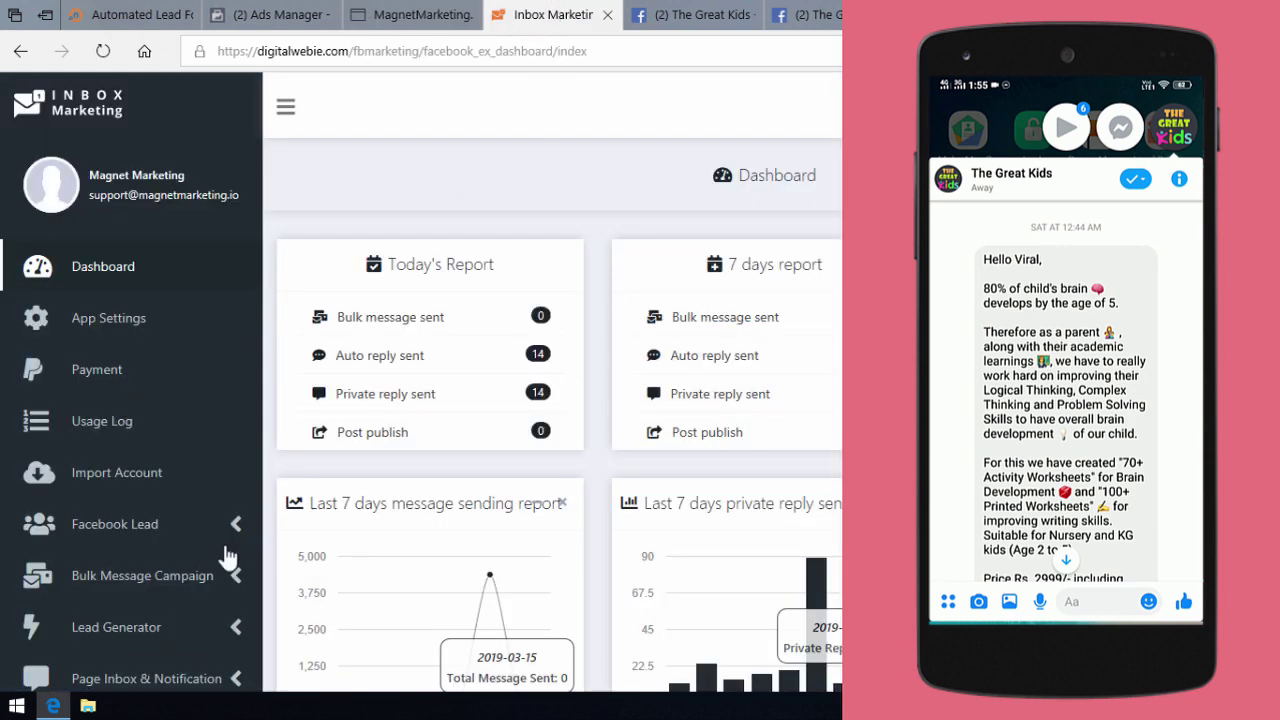
scroll(220, 520, "down", 3)
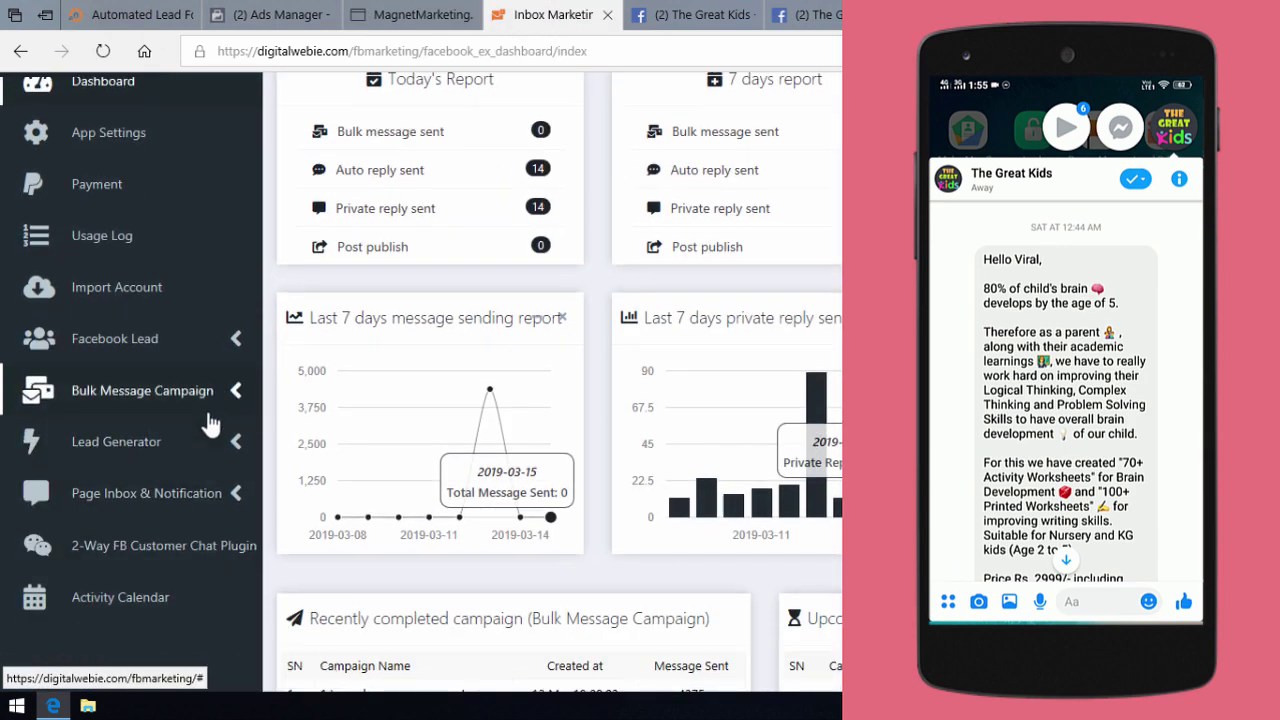
left_click(236, 340)
left_click(218, 540)
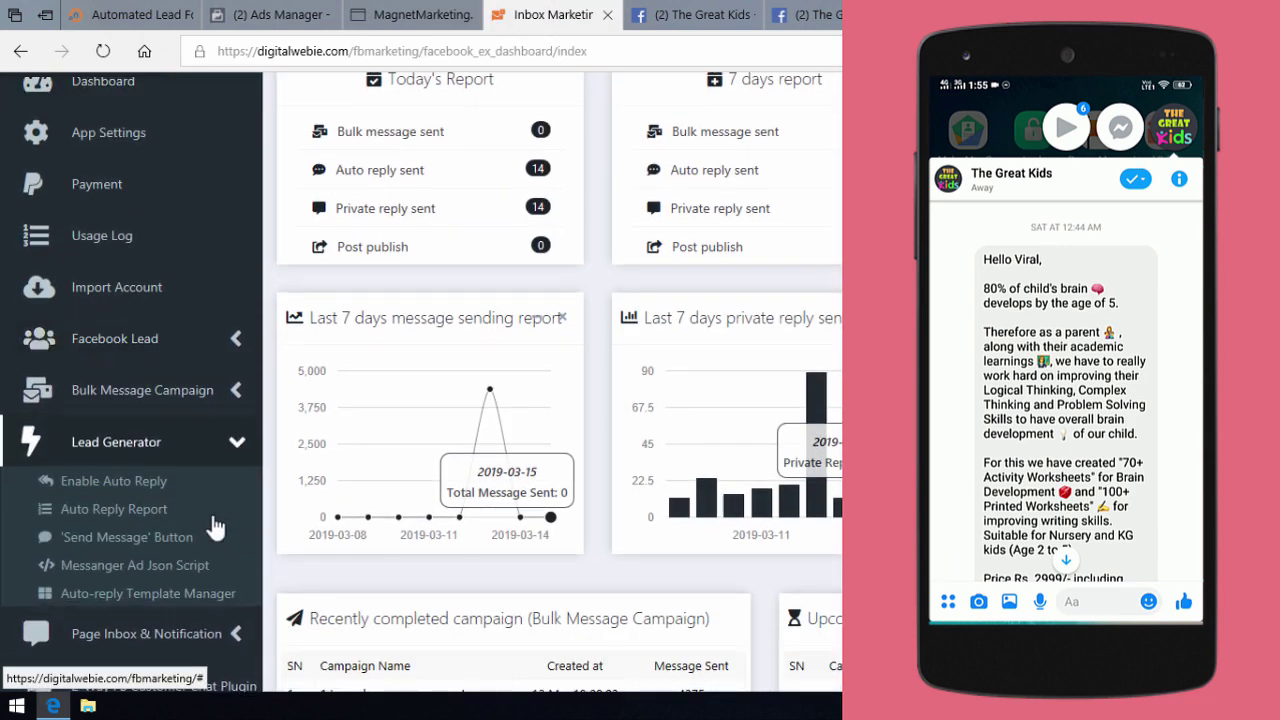
left_click(125, 484)
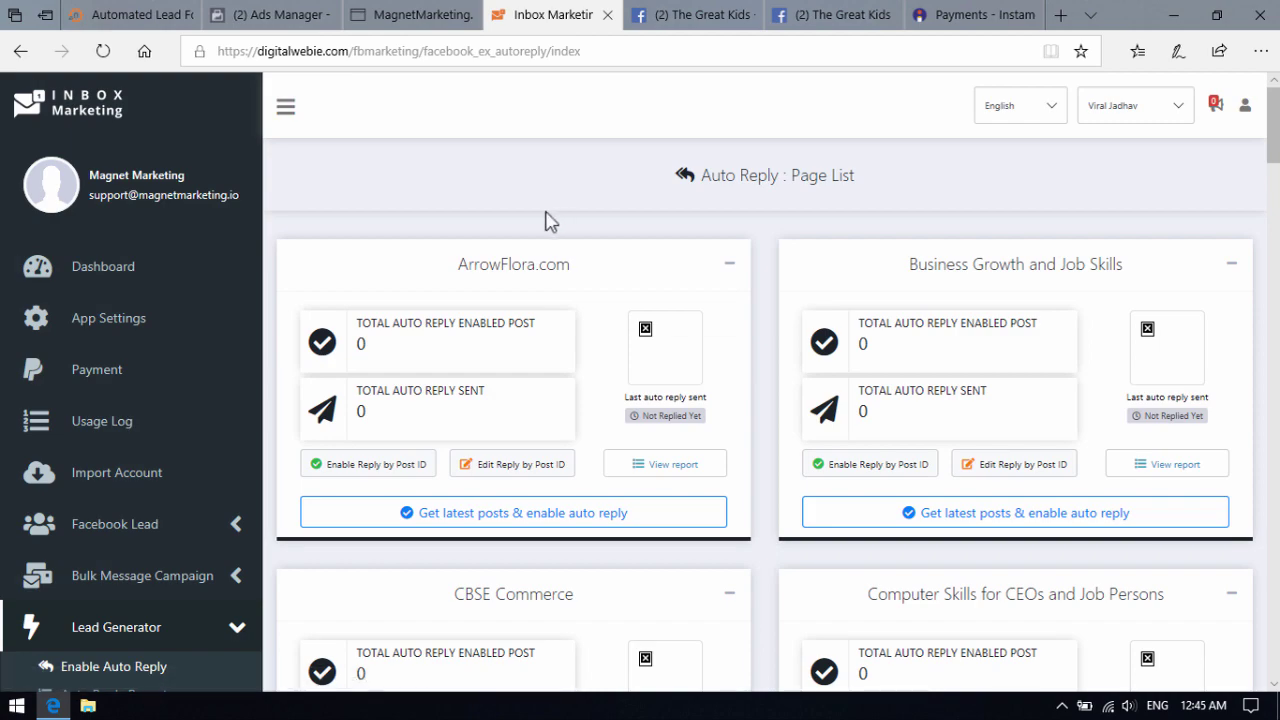
scroll(600, 380, "down", 10)
scroll(608, 378, "down", 8)
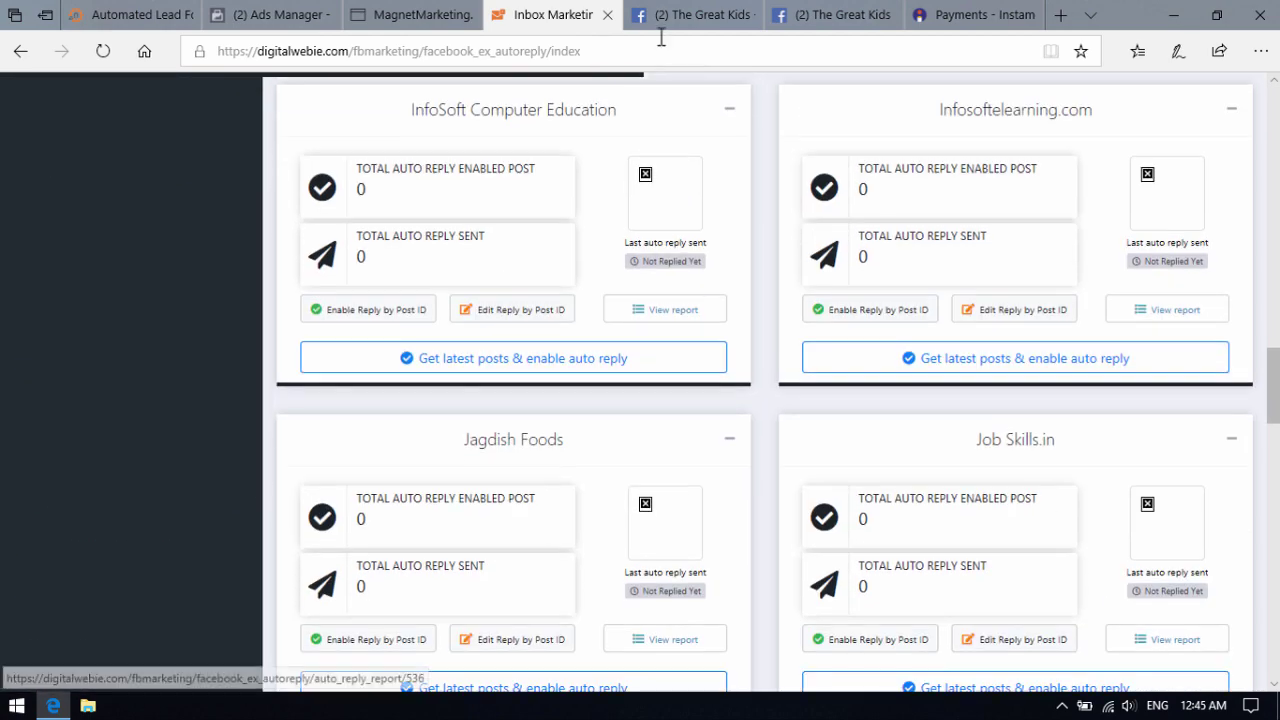
Return to The Great Kids Facebook page and review the automated comment replies and the description of the Comment "Activity" video post.
left_click(680, 15)
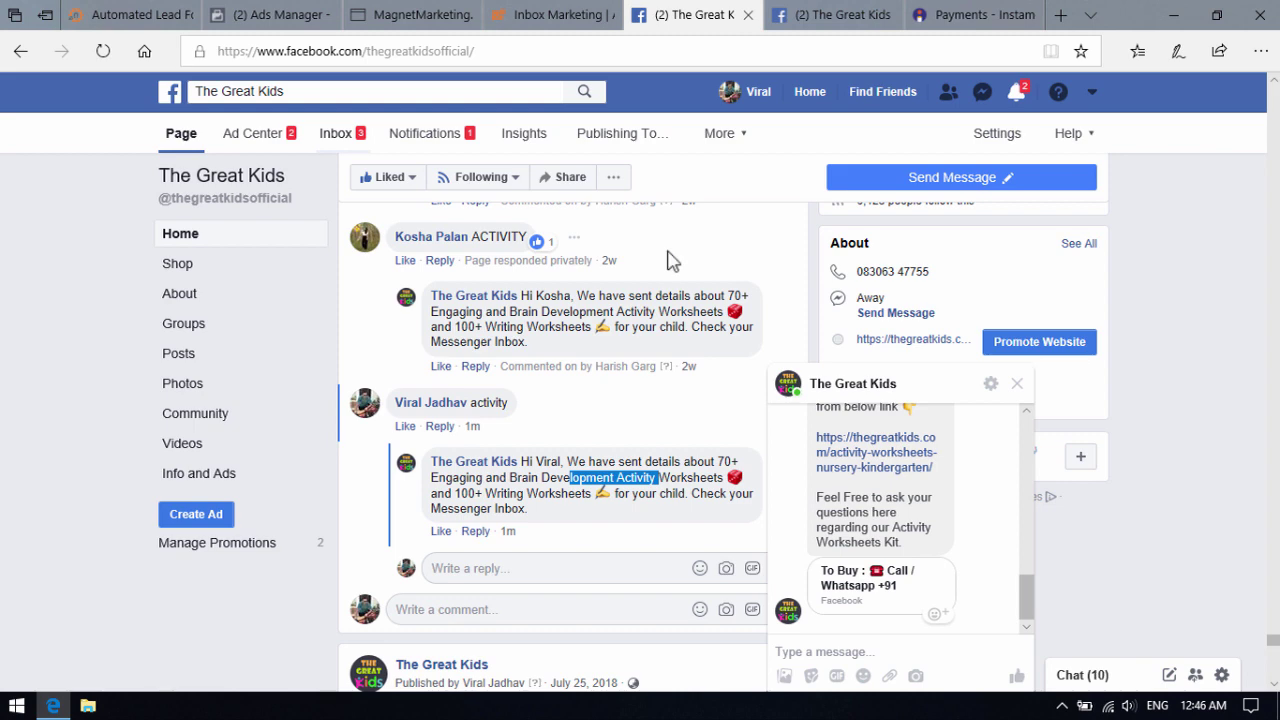
scroll(660, 300, "up", 5)
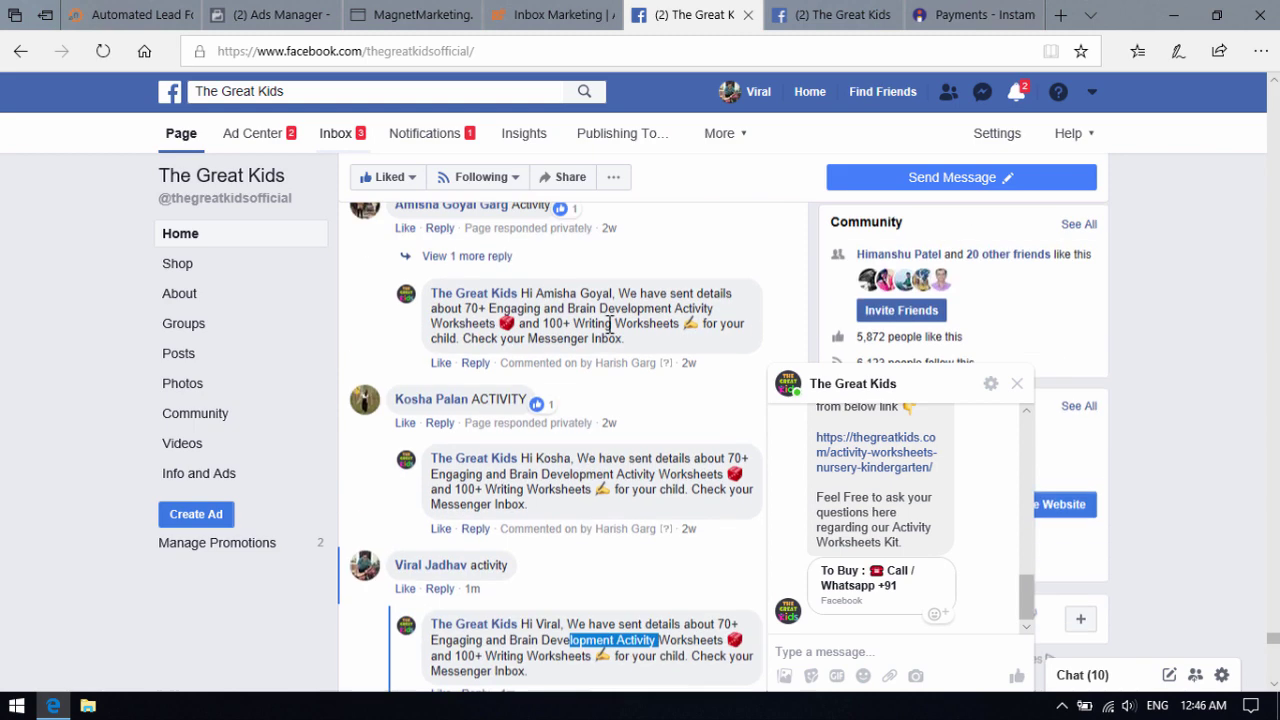
scroll(600, 395, "down", 10)
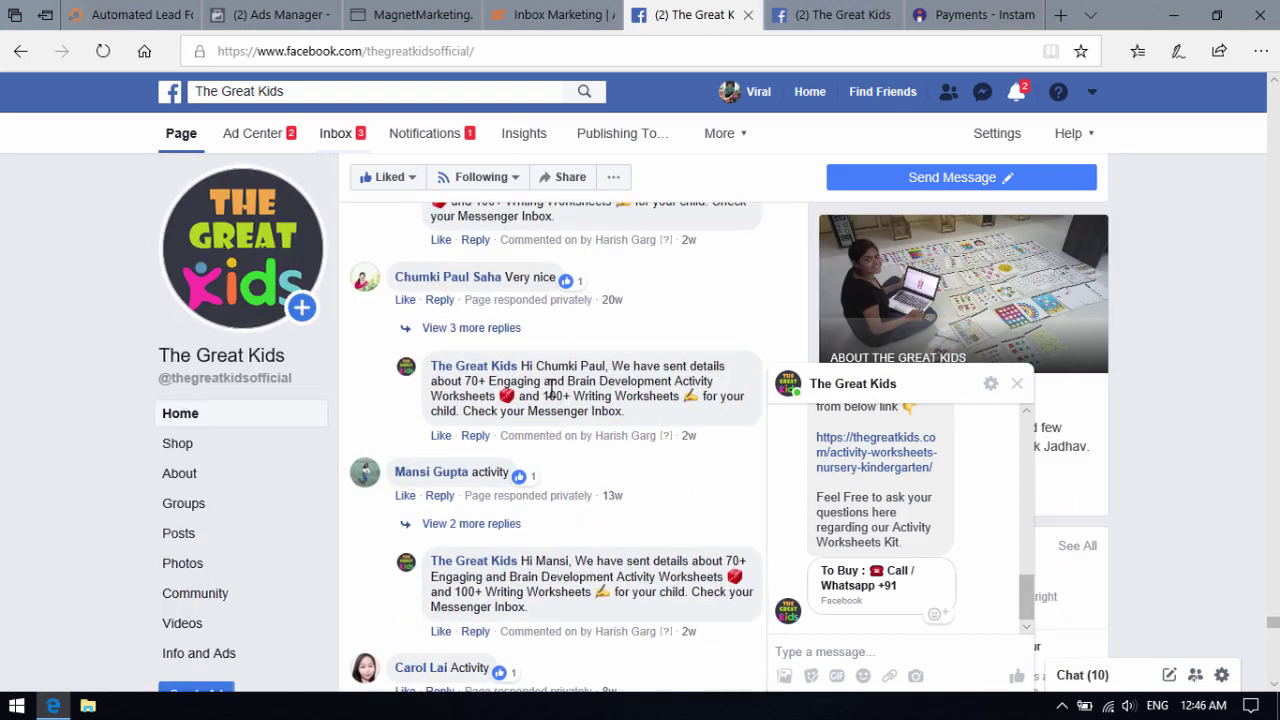
scroll(555, 398, "down", 10)
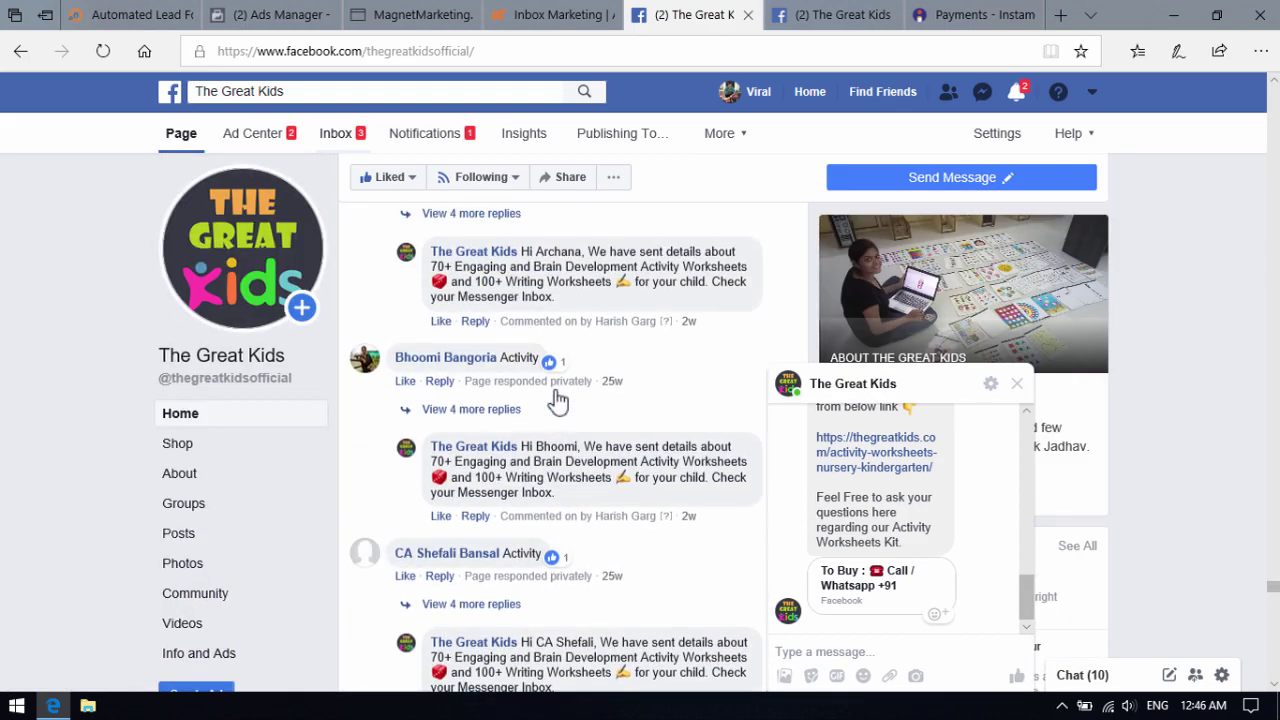
scroll(557, 400, "down", 10)
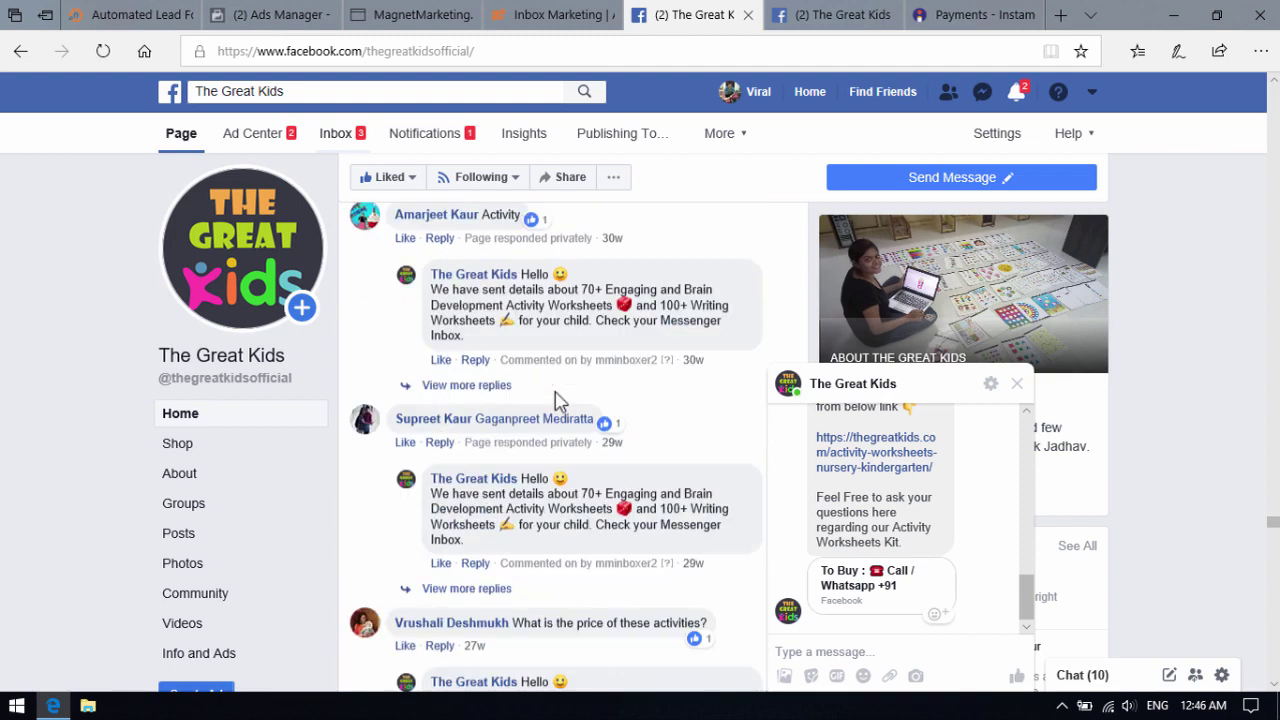
scroll(557, 400, "down", 10)
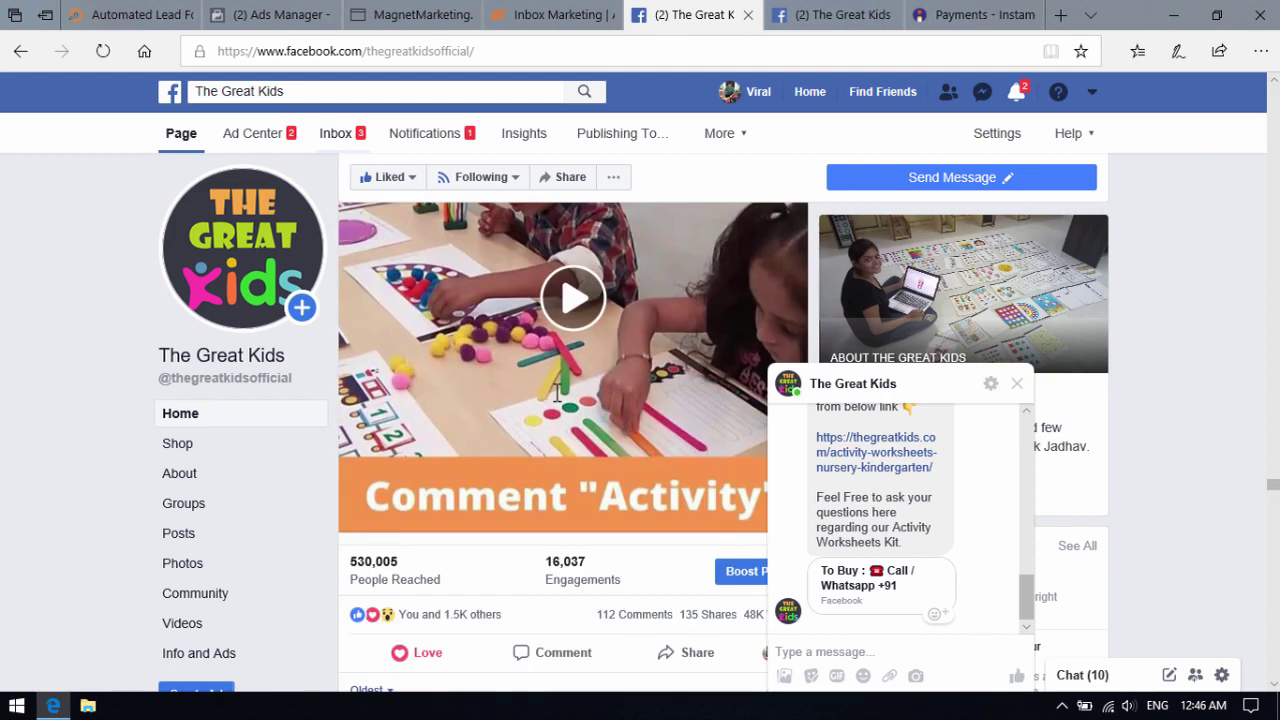
scroll(558, 403, "down", 5)
scroll(556, 398, "down", 2)
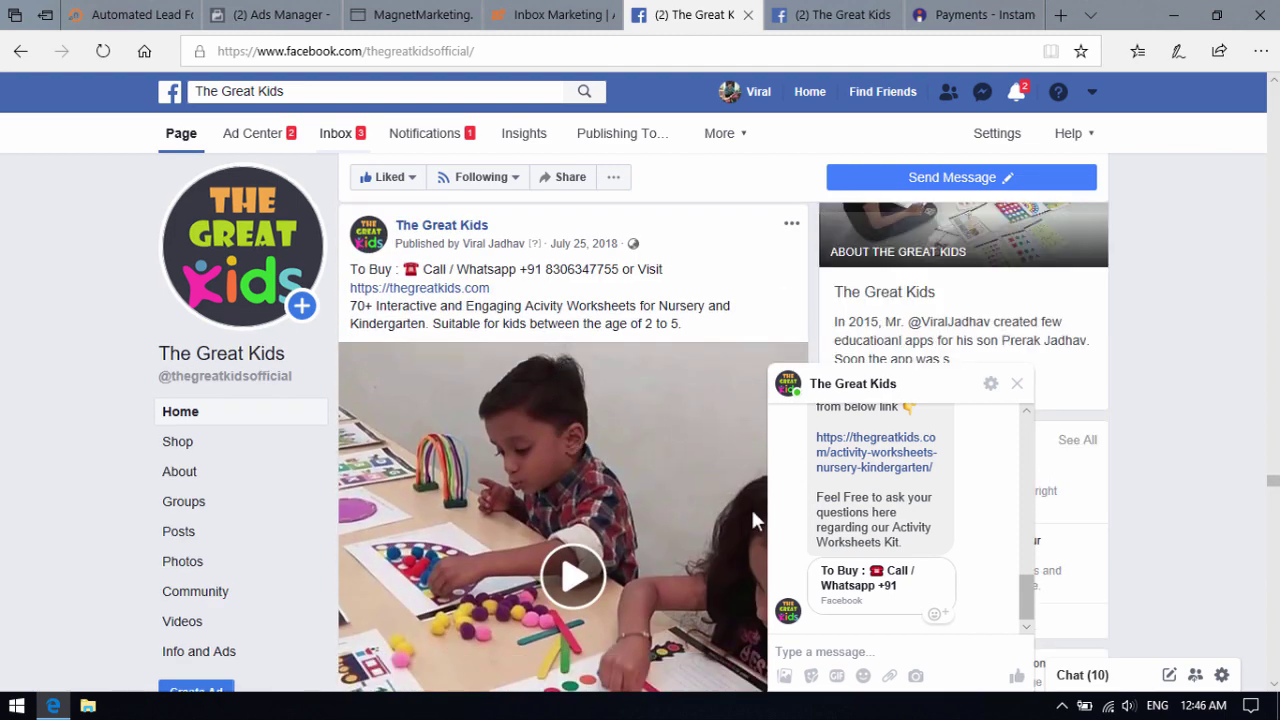
Reread the price, purchase and video link details in the Messenger chat, and recheck the automated replies under the post.
scroll(860, 500, "up", 2)
scroll(862, 525, "up", 2)
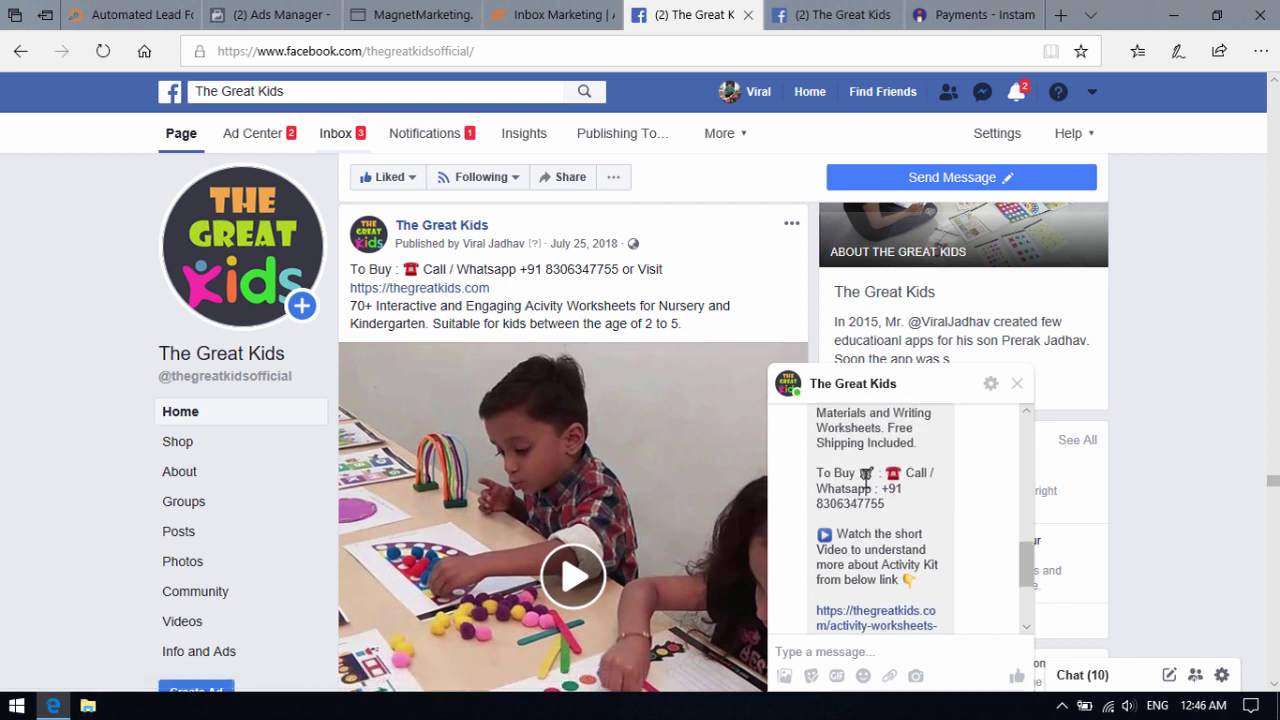
scroll(858, 560, "down", 2)
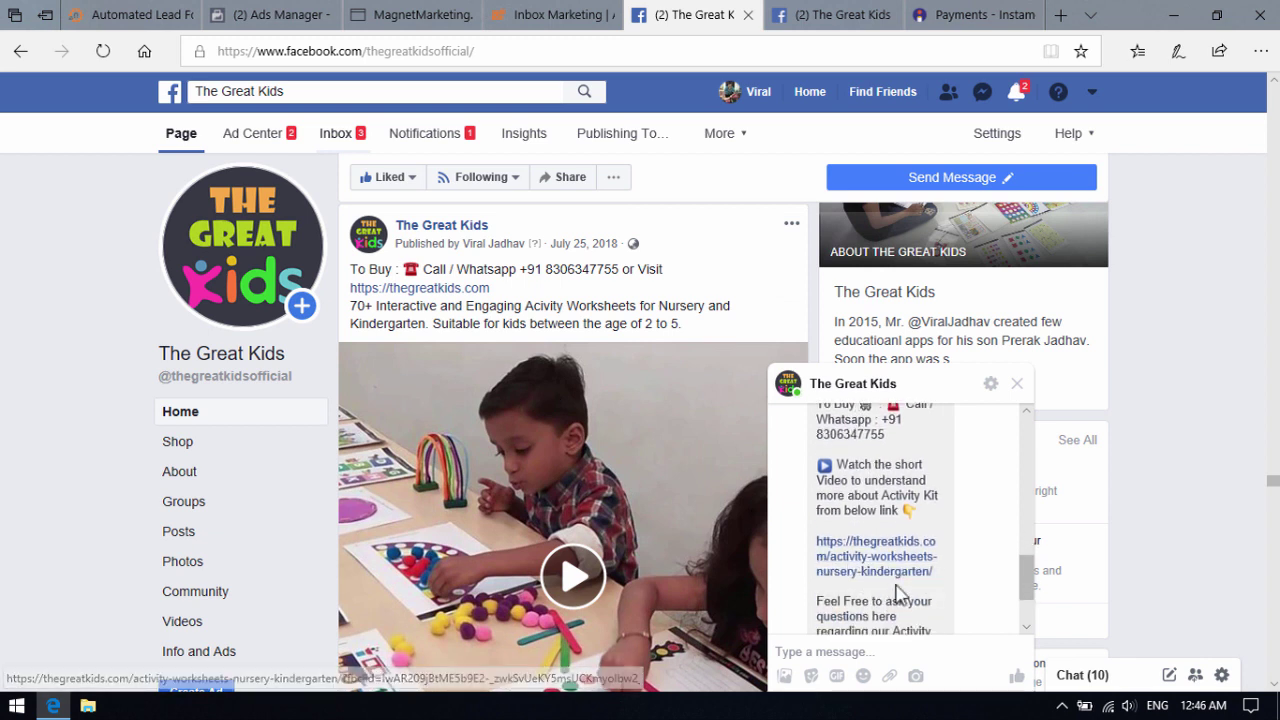
scroll(905, 600, "up", 2)
scroll(907, 593, "up", 2)
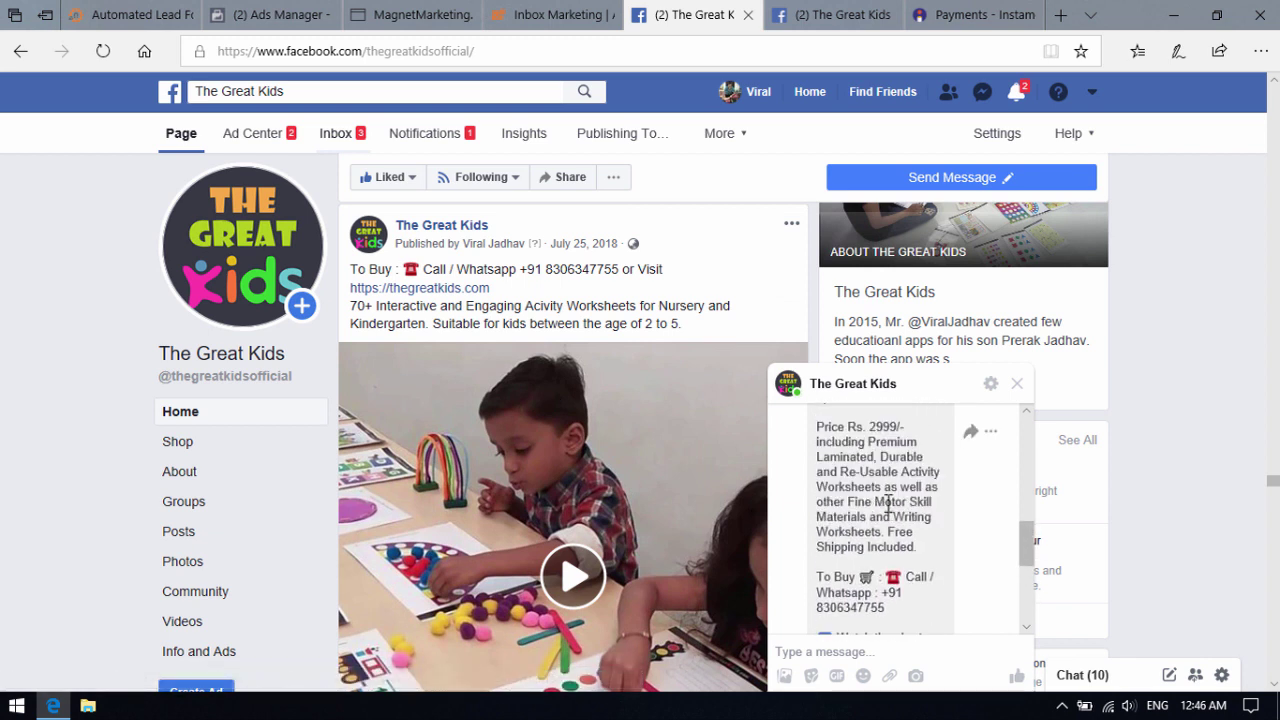
scroll(886, 500, "up", 1)
scroll(545, 525, "up", 10)
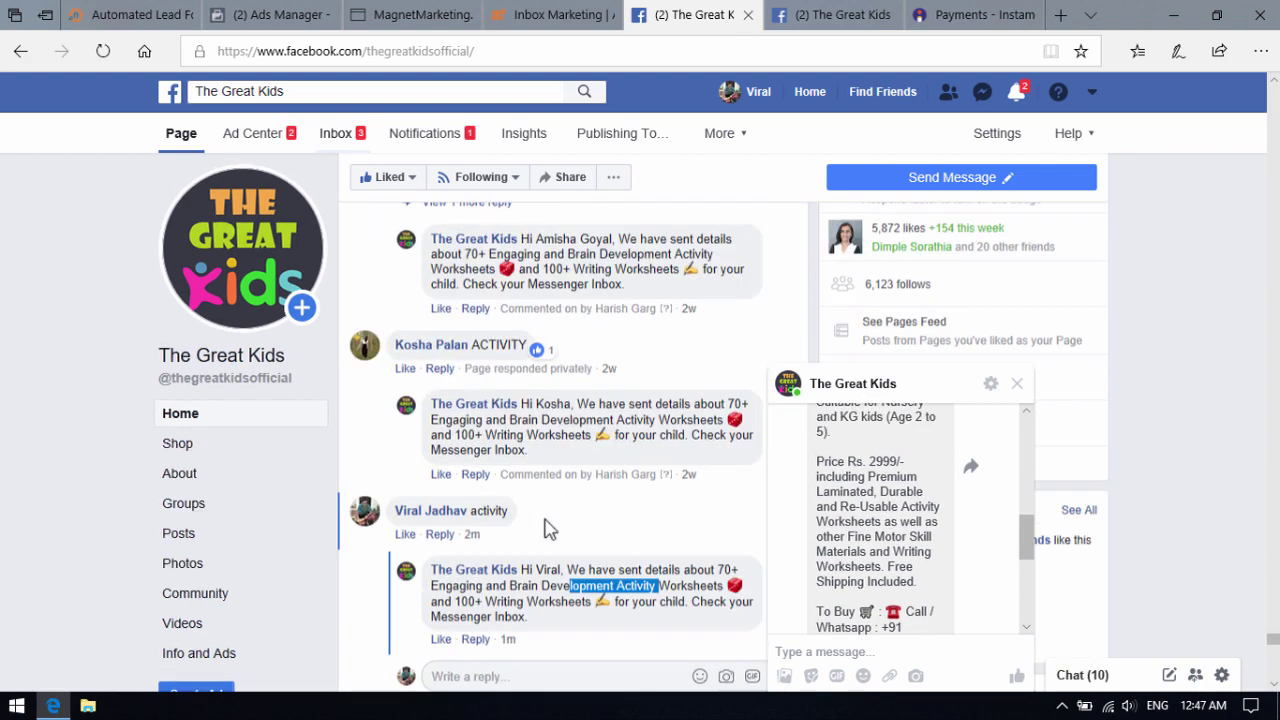
scroll(545, 525, "up", 15)
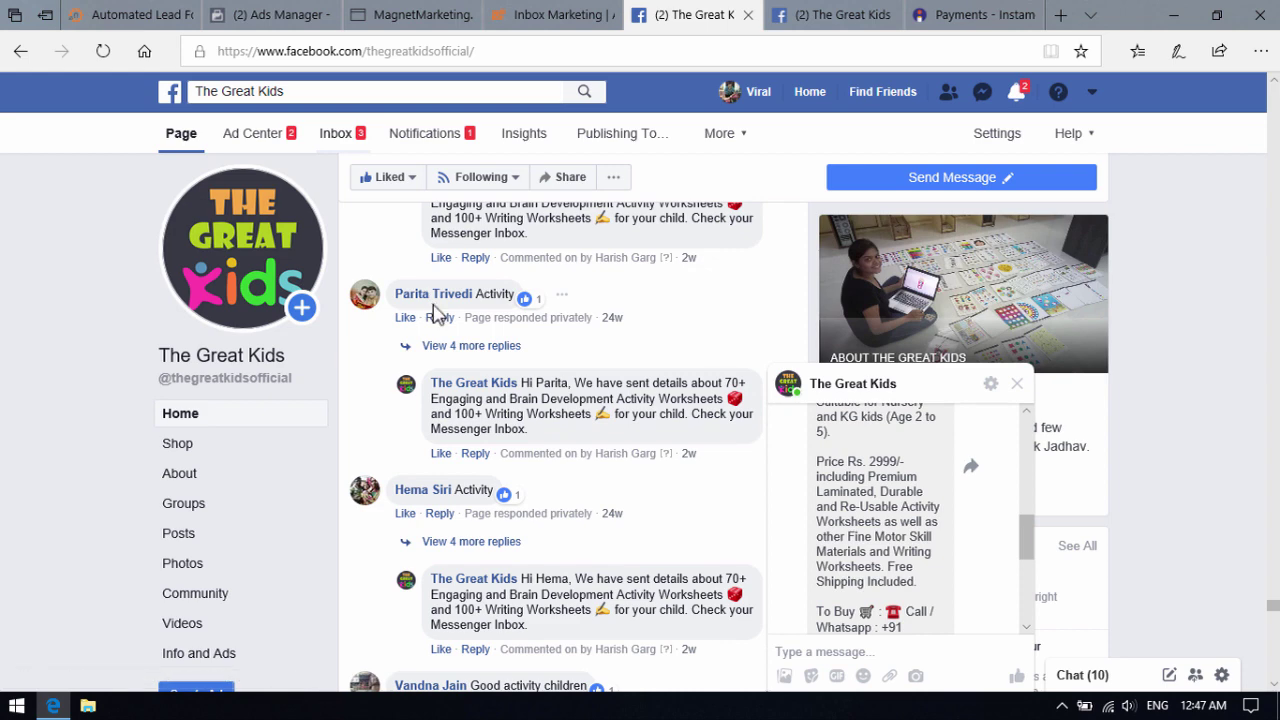
Switch to the Magnet Marketing website and examine the Funk Salon comment-to-inbox diagram under Facebook Messenger Marketing.
left_click(160, 12)
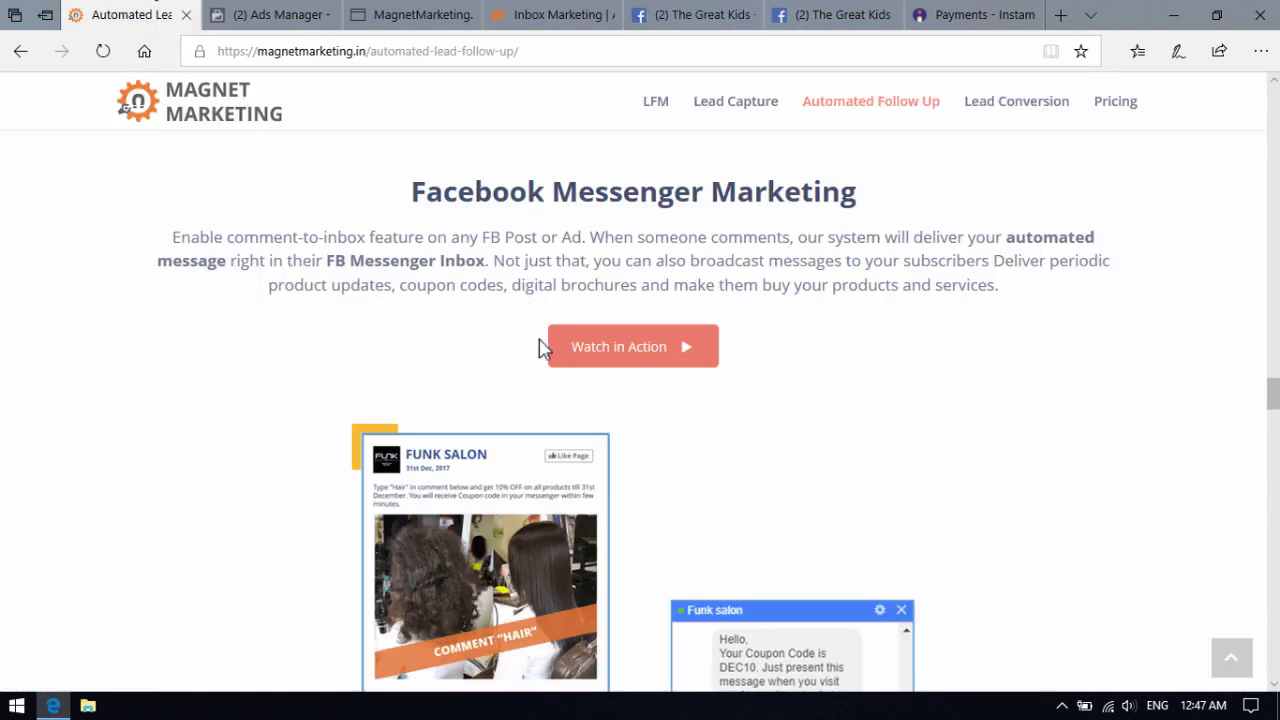
scroll(543, 343, "down", 3)
scroll(490, 355, "down", 1)
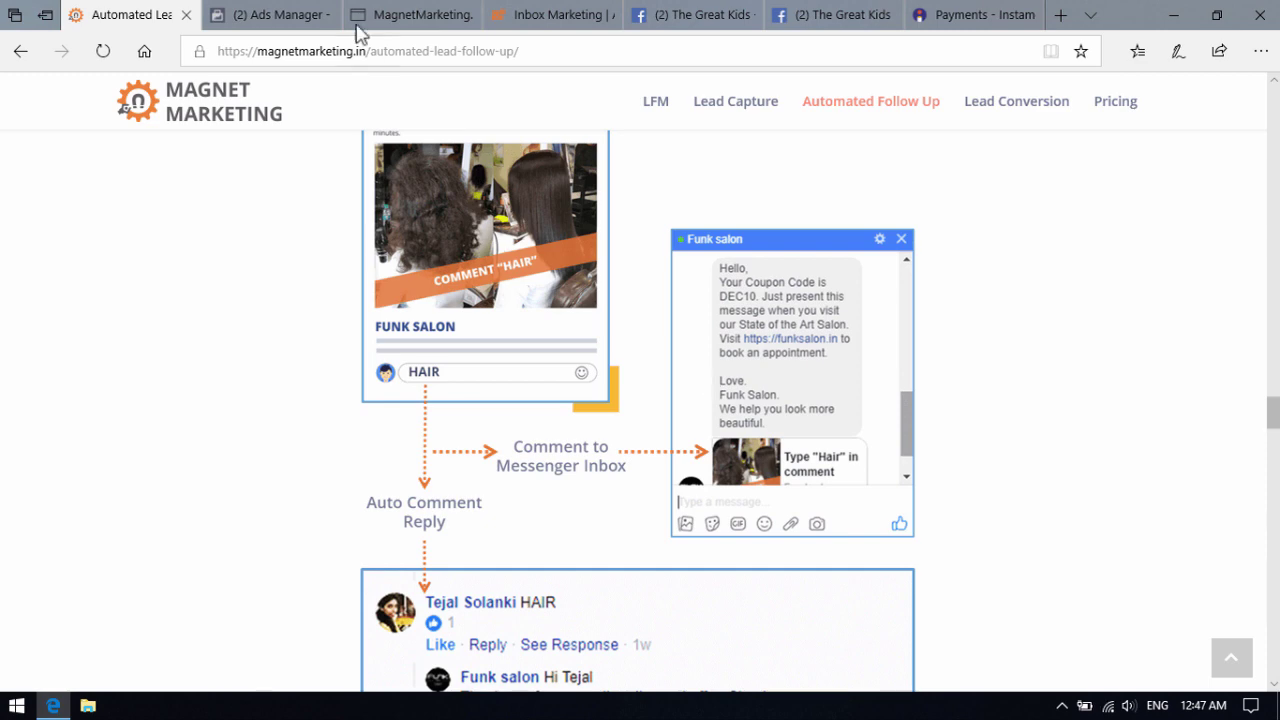
Switch to Ads Manager, close the ad preview, and view the results of all campaigns.
left_click(303, 14)
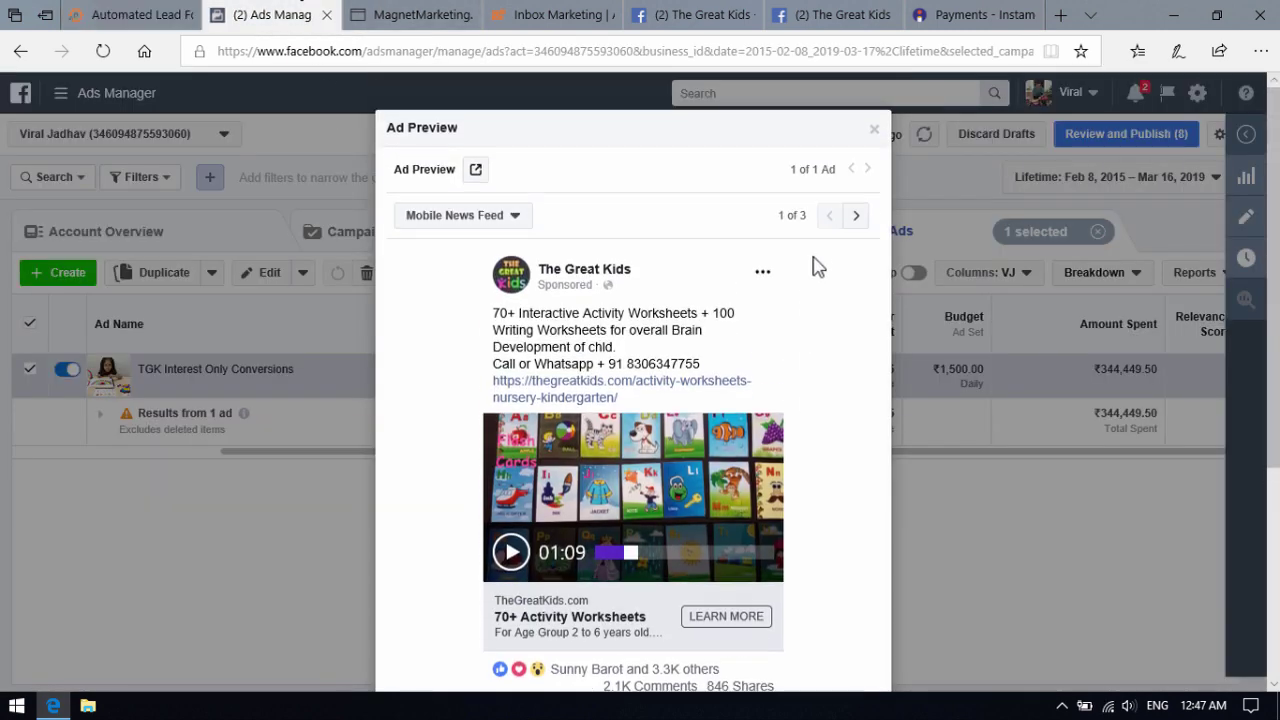
left_click(874, 129)
left_click(413, 244)
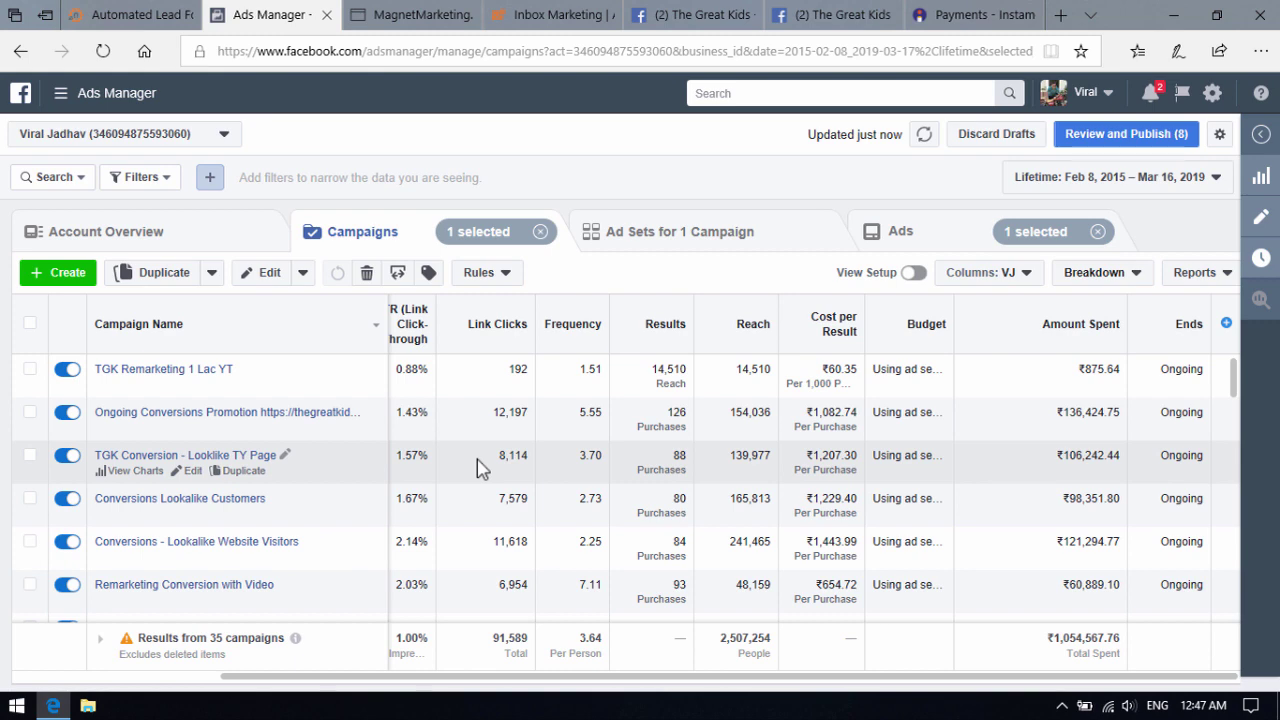
Return to the Magnet Marketing website and read the Facebook Messenger Marketing description of automated messages and subscriber broadcasts.
key("ctrl+shift+Tab")
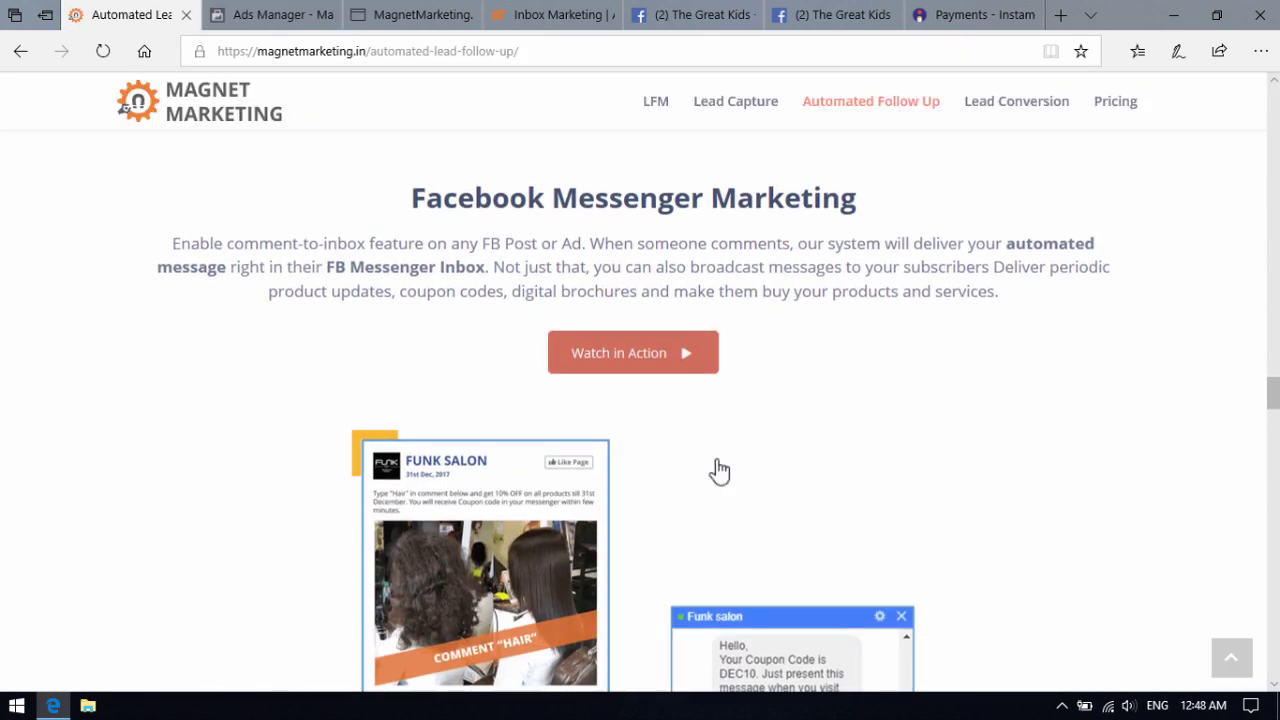
left_click_drag(474, 191, 772, 200)
left_click(794, 257)
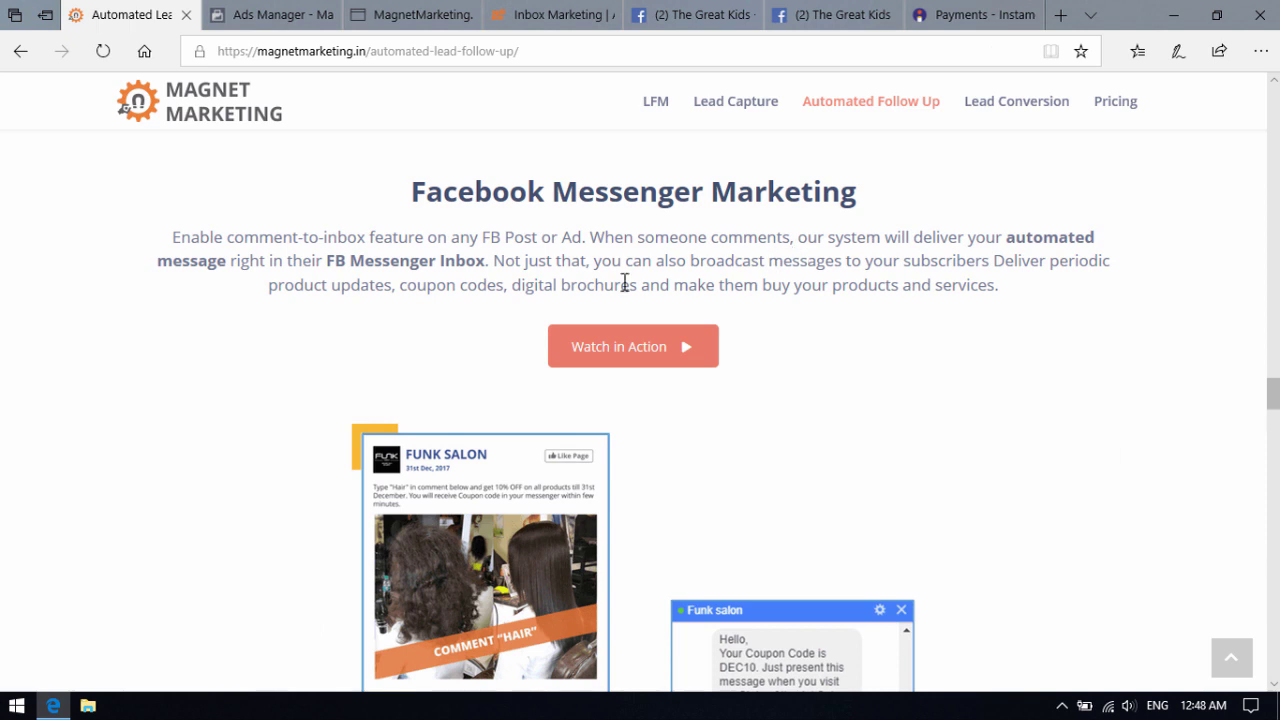
left_click_drag(172, 262, 258, 265)
left_click(343, 305)
Switch to the Inbox Marketing dashboard and open a new multi-page bulk message campaign.
left_click(562, 16)
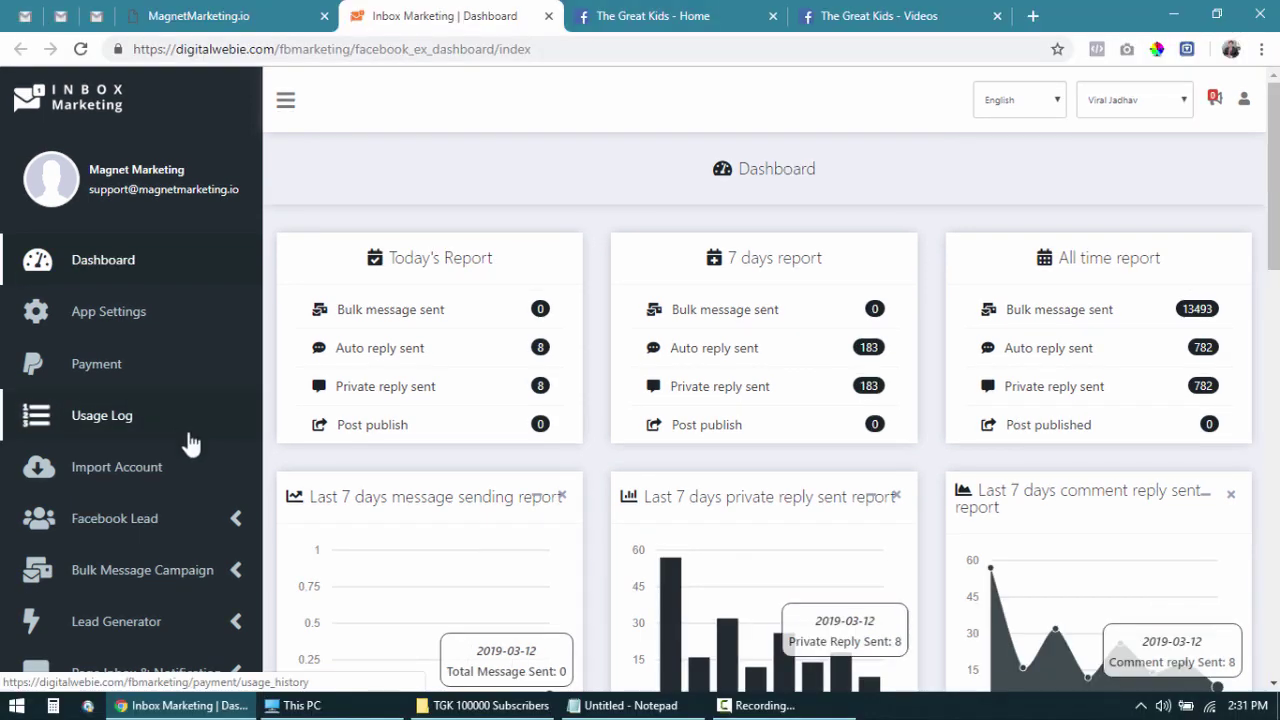
scroll(196, 460, "down", 2)
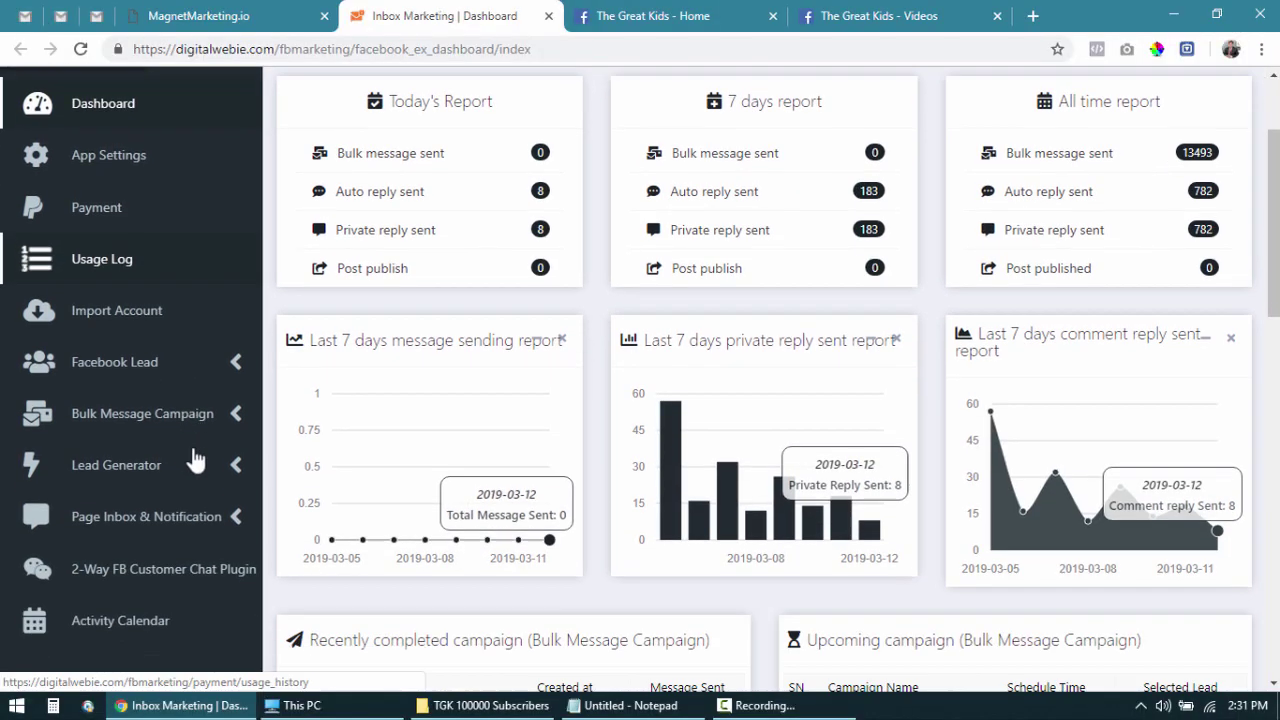
left_click(238, 398)
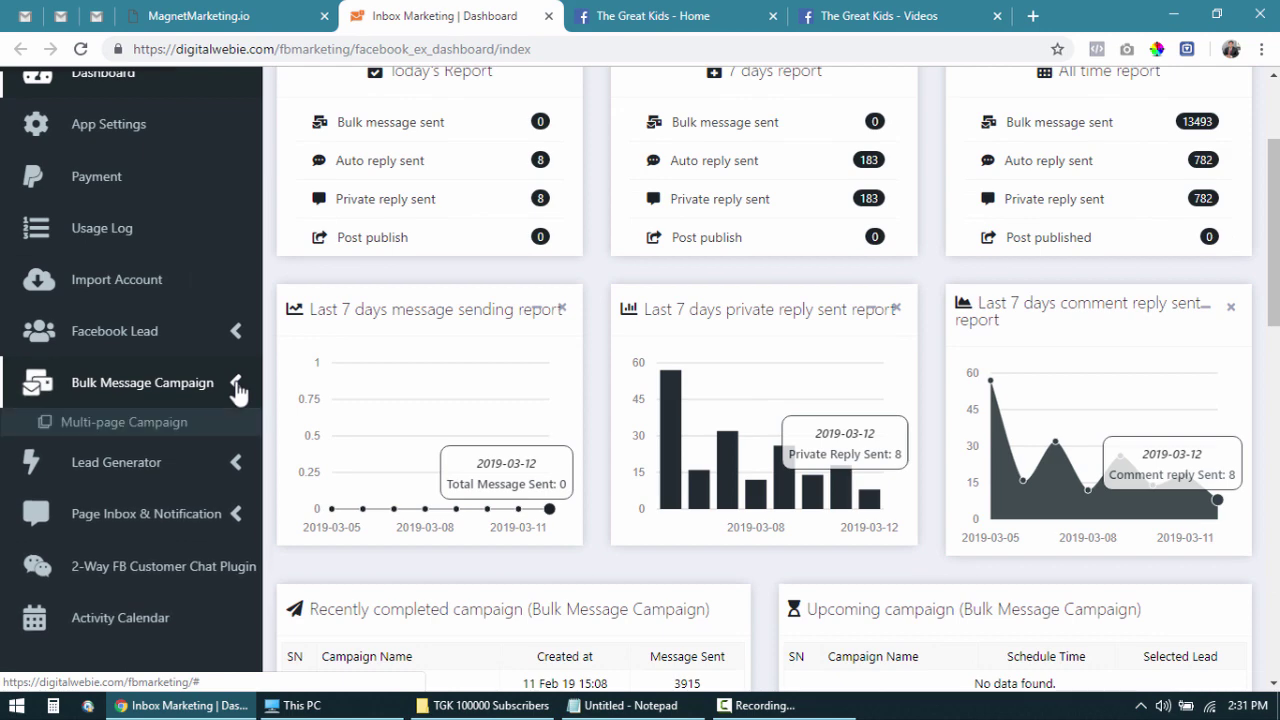
left_click(177, 428)
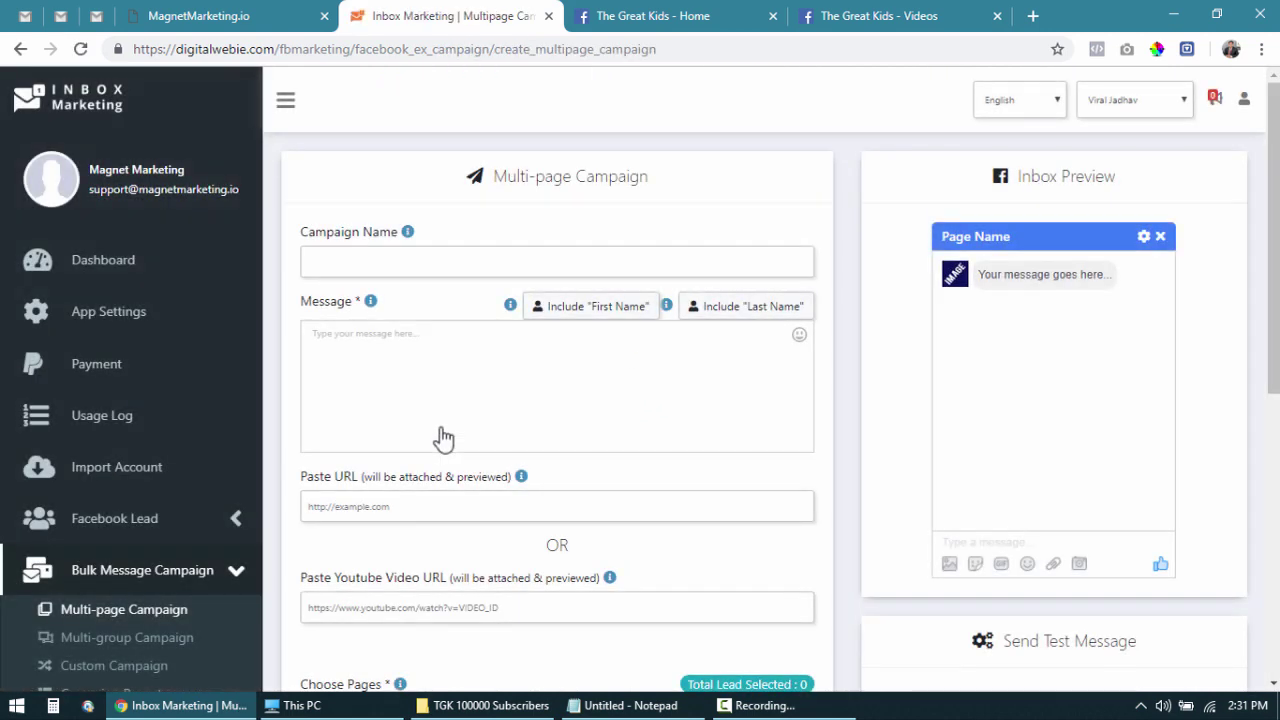
left_click(408, 262)
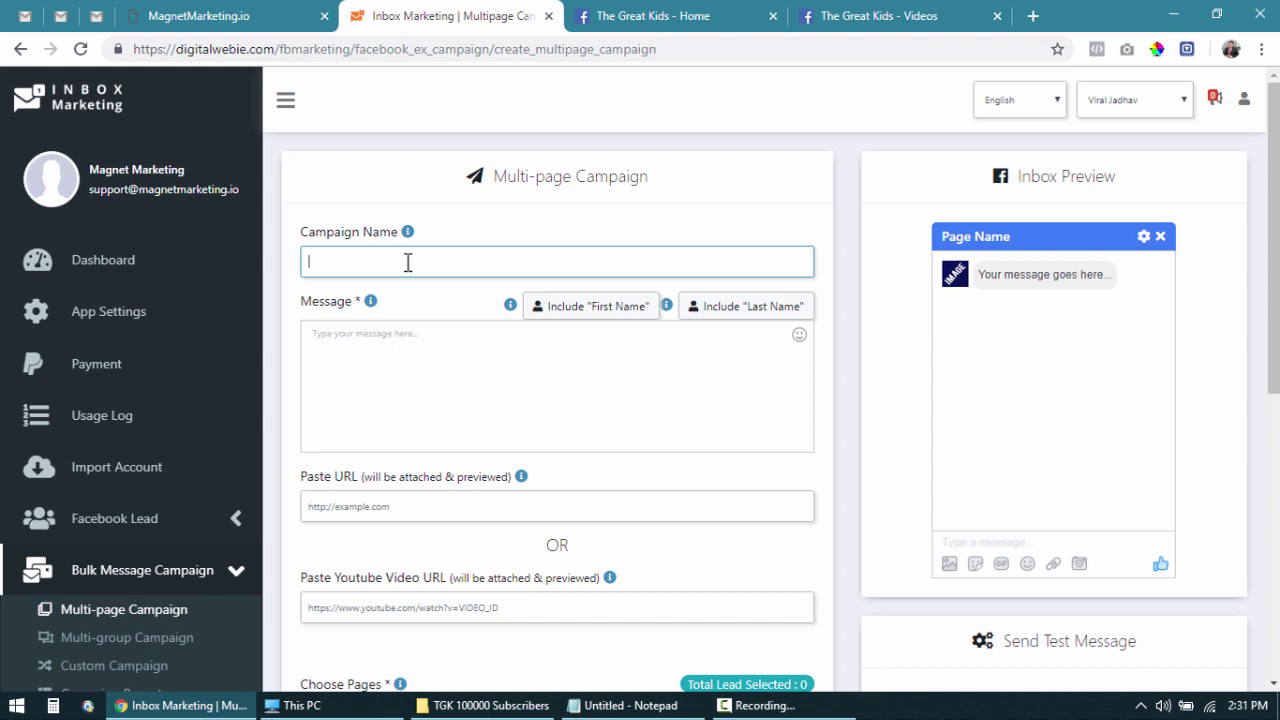
type("1 Lac subsc announcement")
left_click(664, 384)
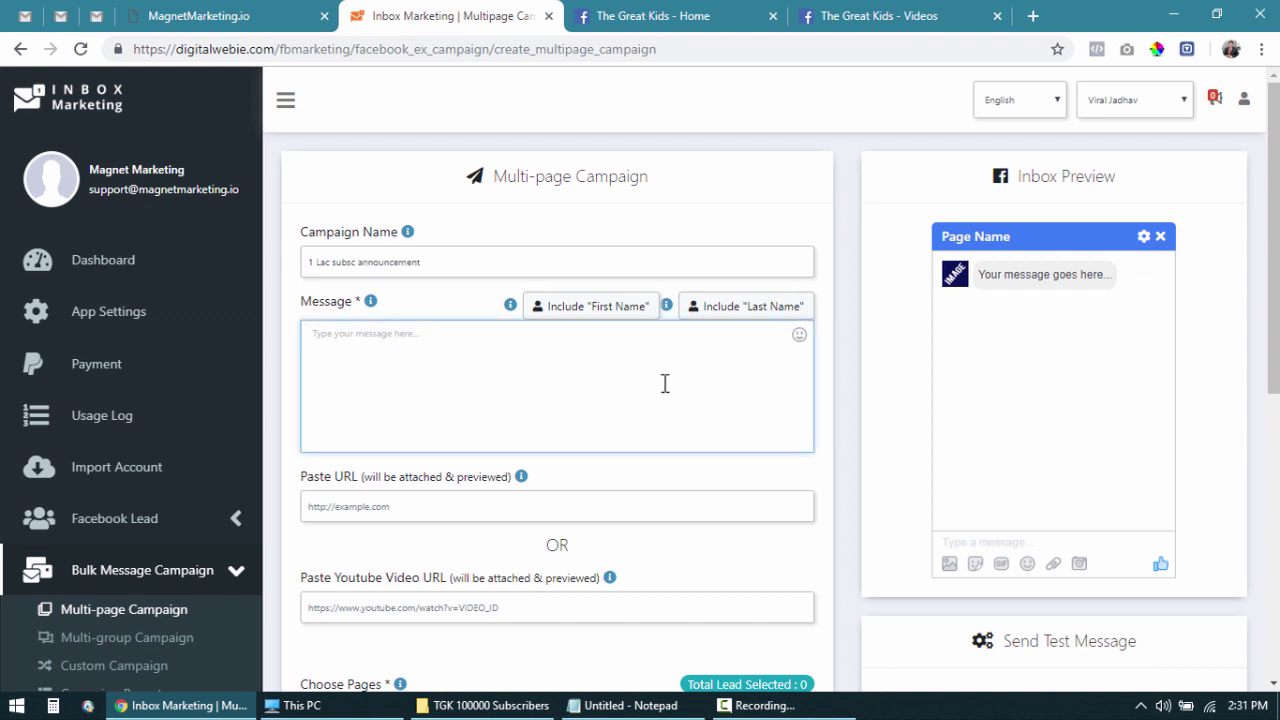
key("ctrl+v")
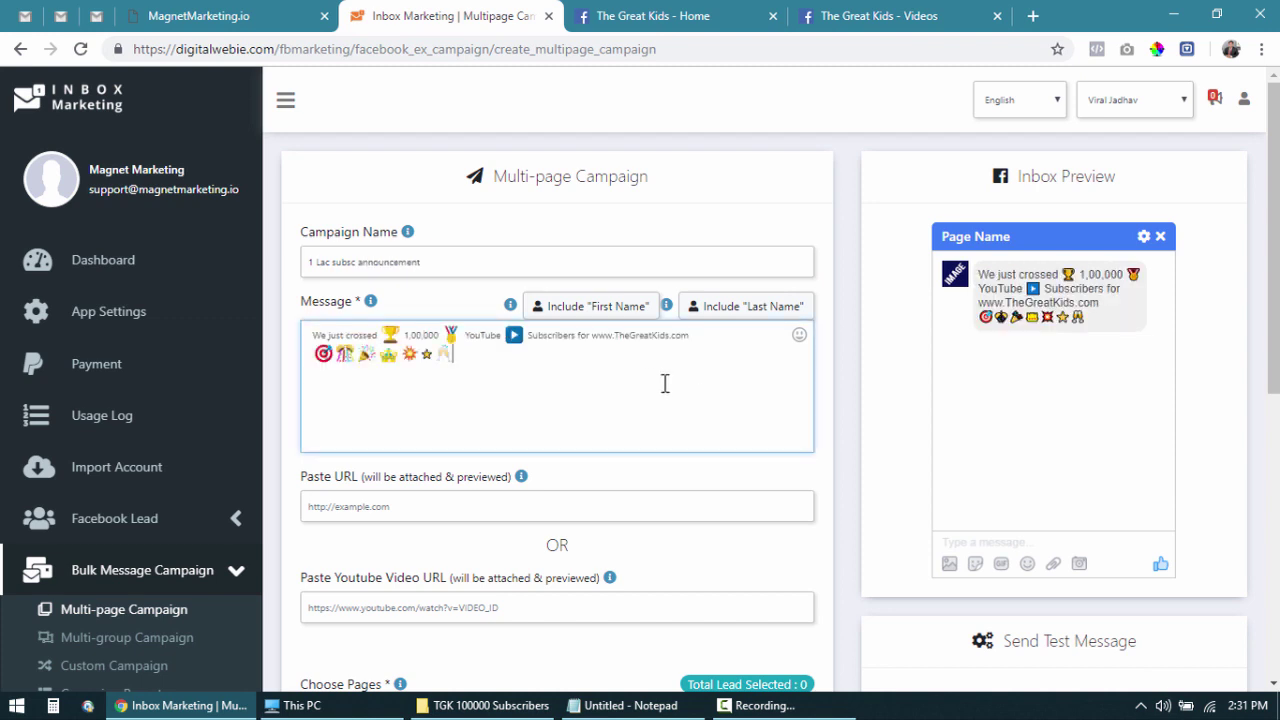
Add "Watch Below Video" and the link to The Great Kids' Facebook video below the announcement in the campaign message.
left_click(655, 12)
left_click(460, 14)
type("atch Below Video")
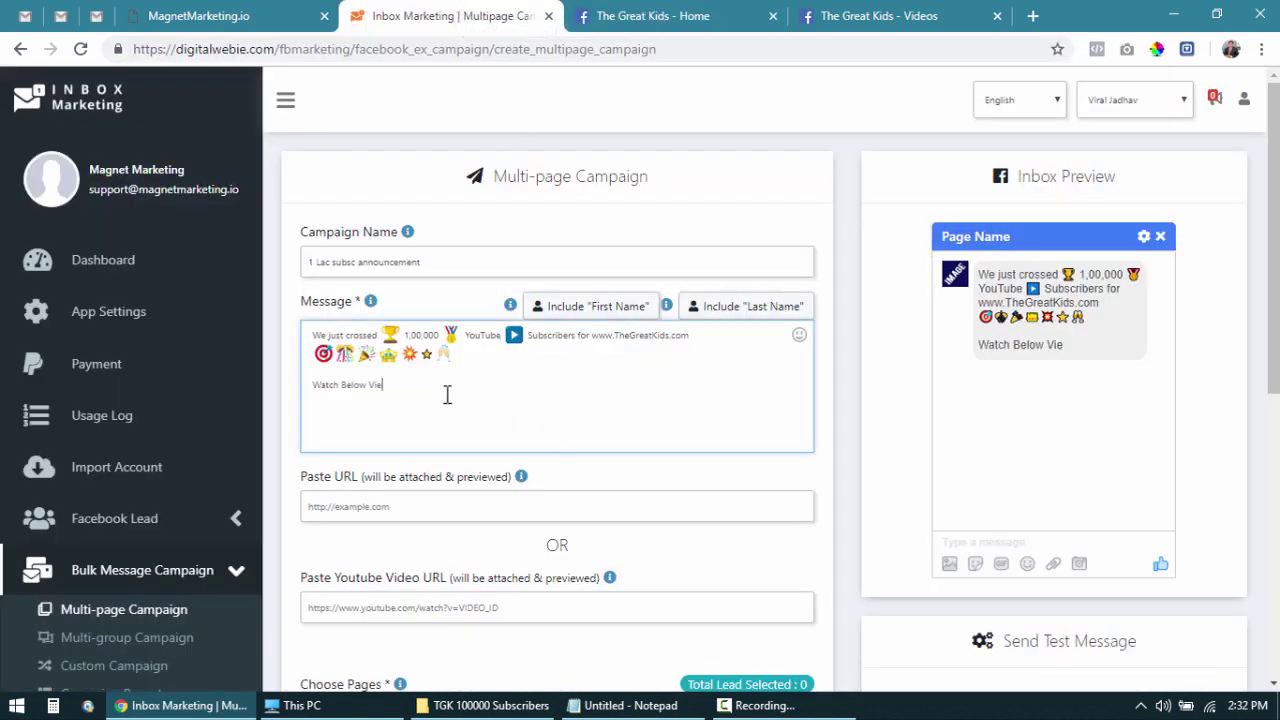
key("Return")
key("Return")
key("ctrl+v")
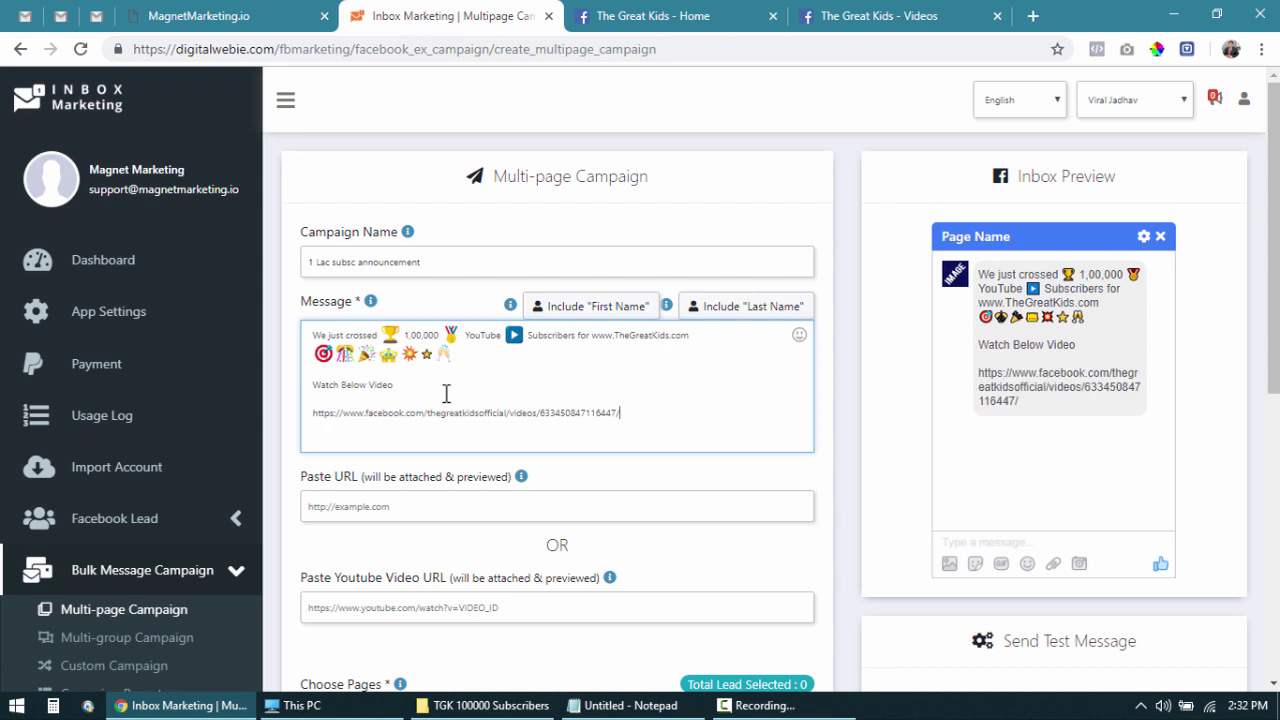
Remove all emojis from the campaign message, keeping only the announcement text, "Watch Below Video" and the video link.
key("shift+Right")
key("shift+Right")
key("shift+Right")
key("shift+Right")
key("shift+Right")
key("shift+Right")
key("shift+Right")
key("shift+Right")
key("BackSpace")
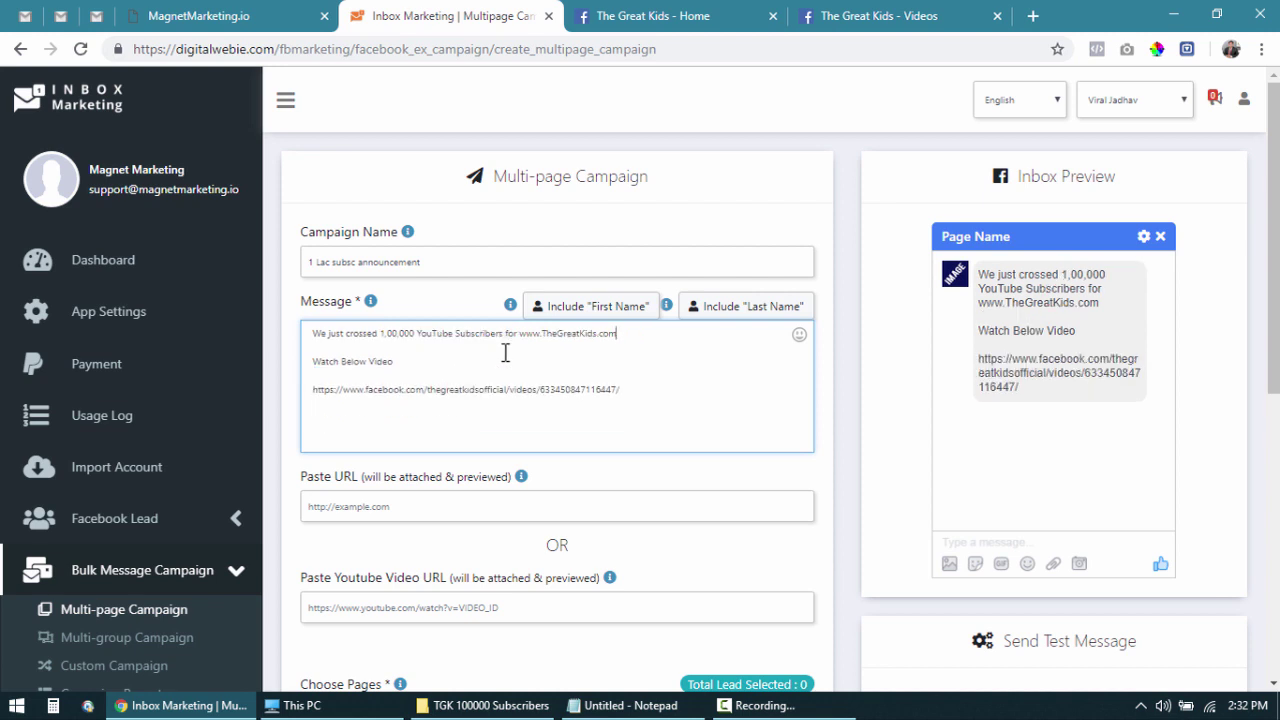
key("Down")
key("Down")
scroll(583, 429, "down", 1)
left_click(640, 296)
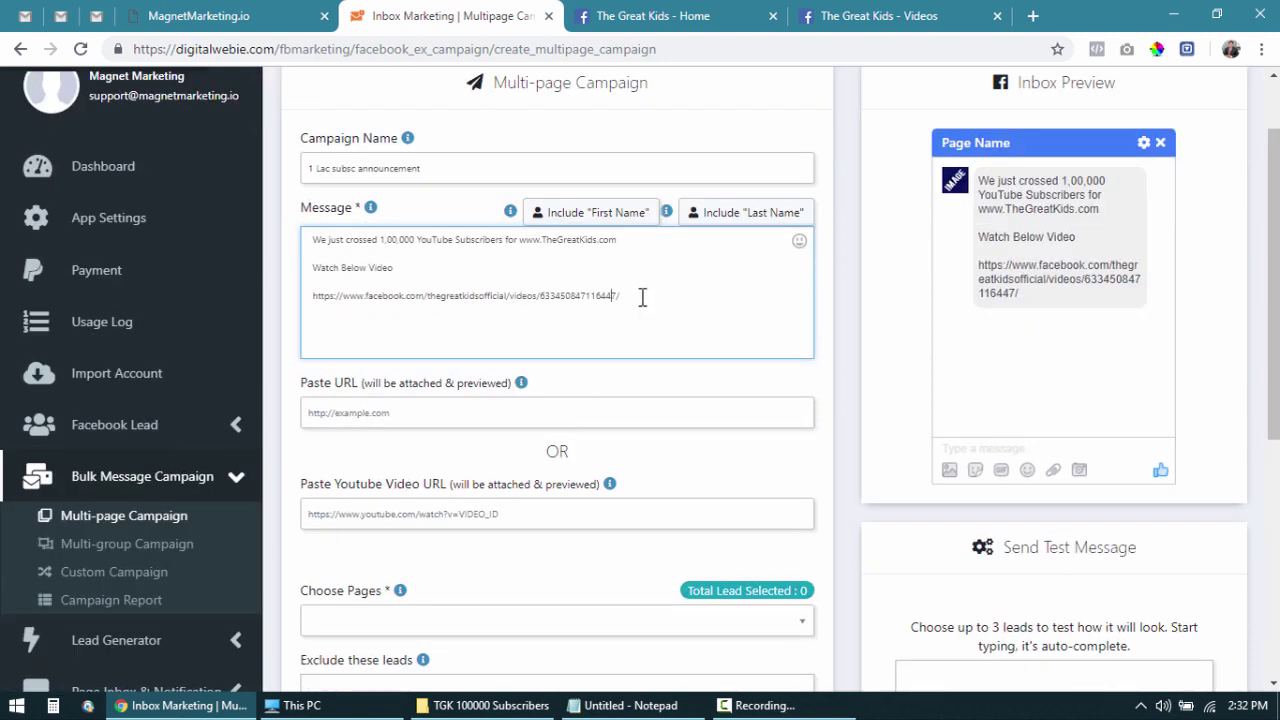
Choose The Great Kids as the page whose leads receive the campaign.
scroll(640, 296, "down", 2)
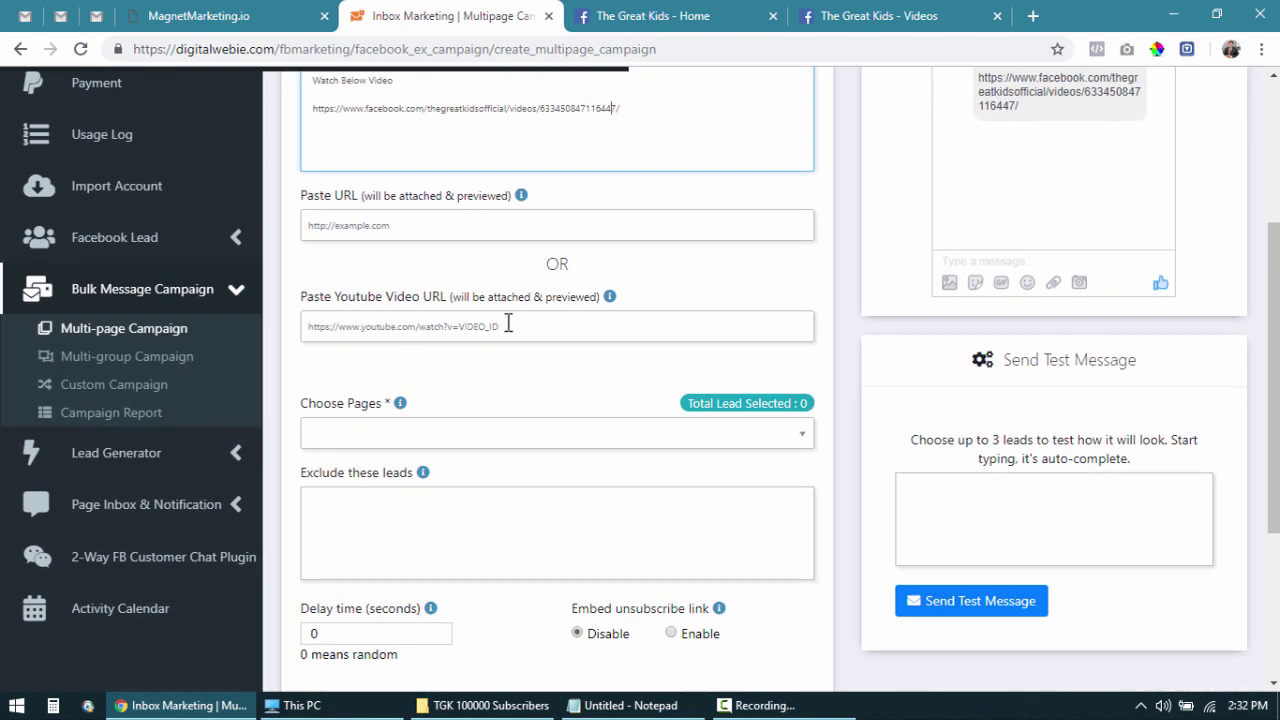
left_click(505, 440)
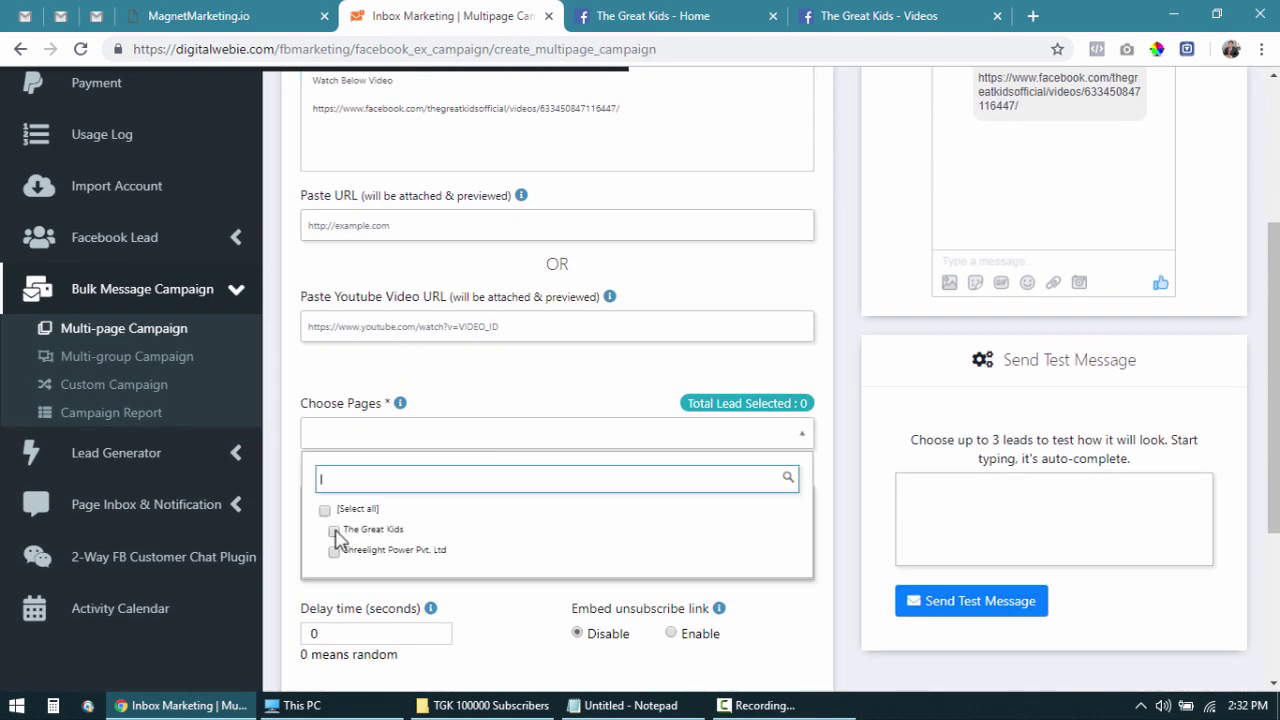
left_click(336, 533)
left_click(851, 392)
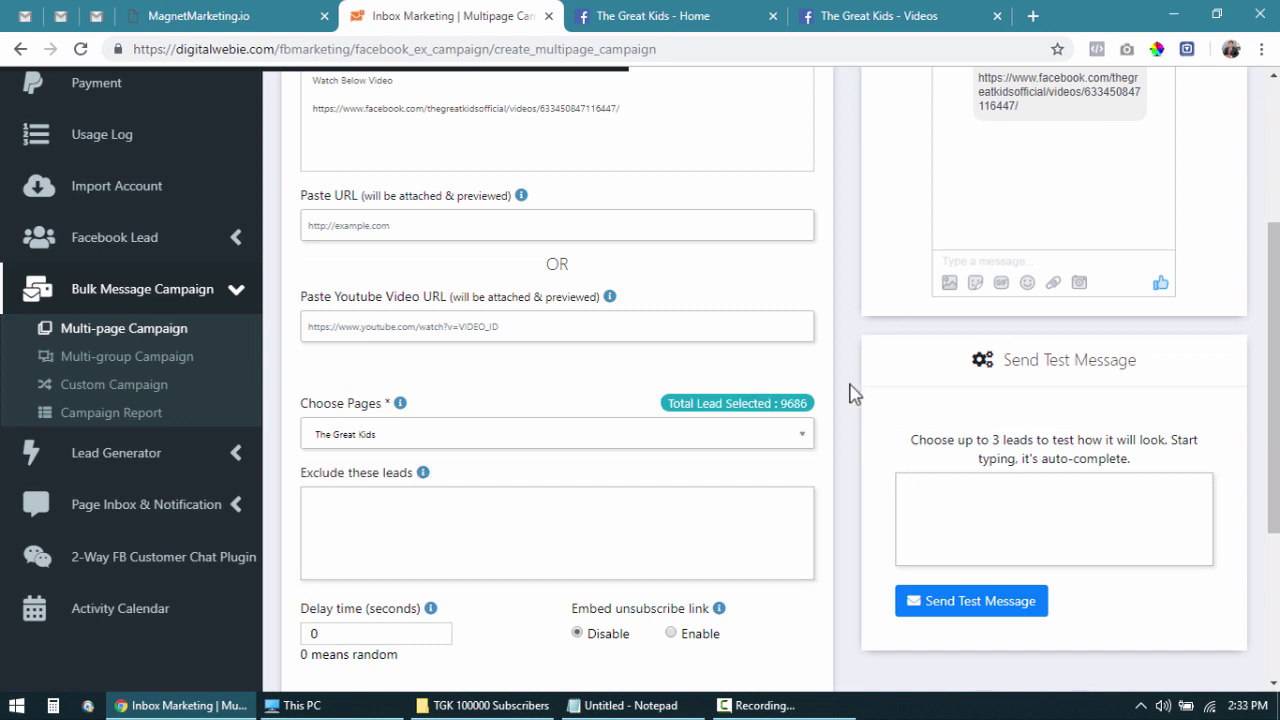
Submit the campaign with the schedule set to Now and open its campaign report.
scroll(851, 392, "down", 2)
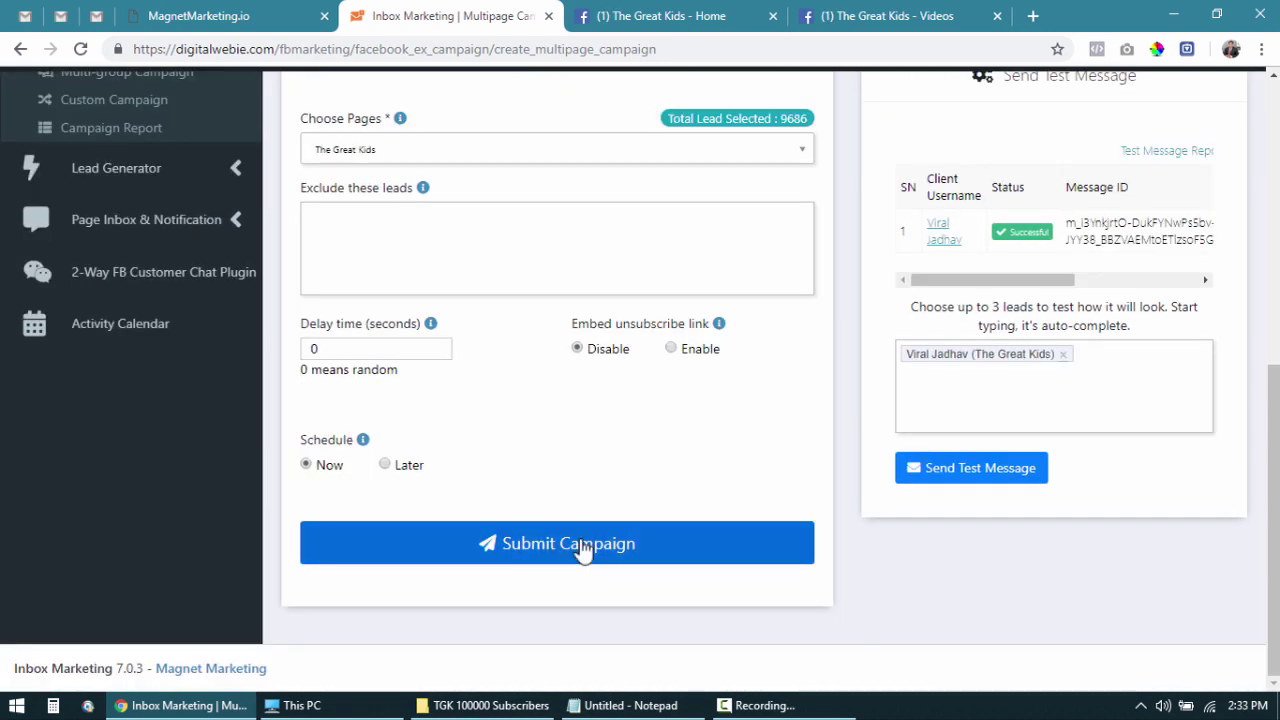
left_click(581, 548)
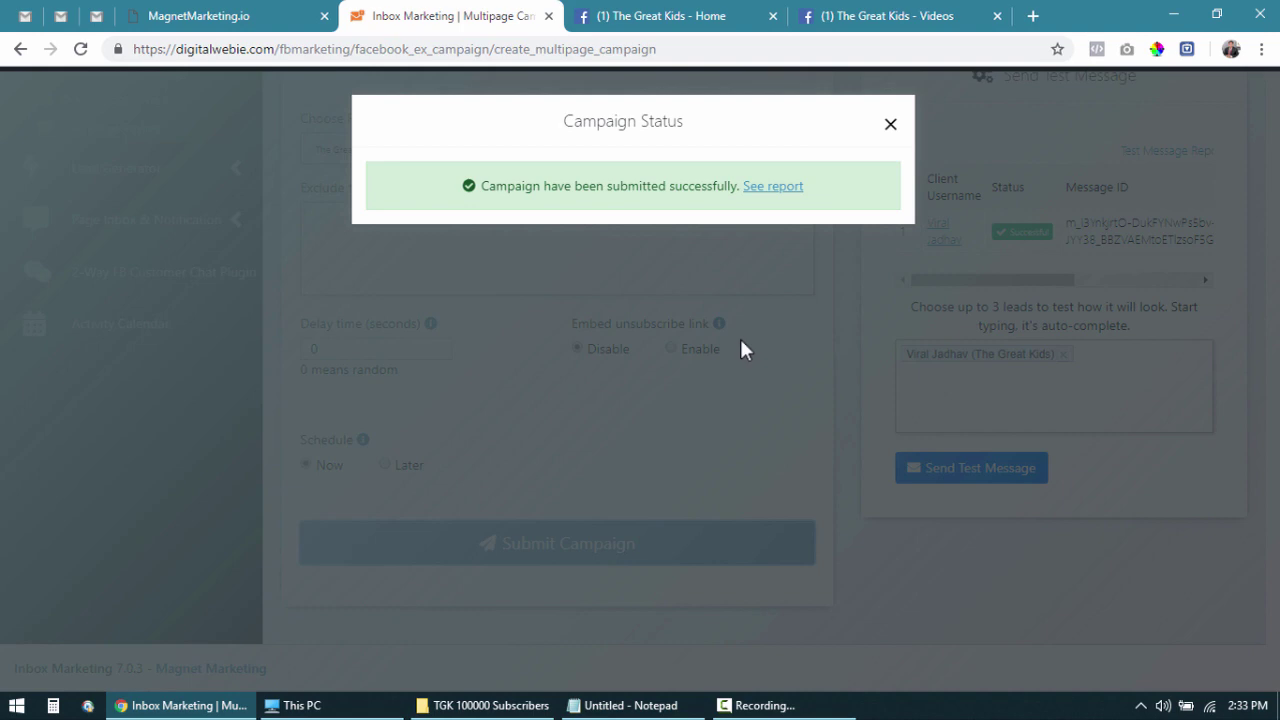
left_click(776, 195)
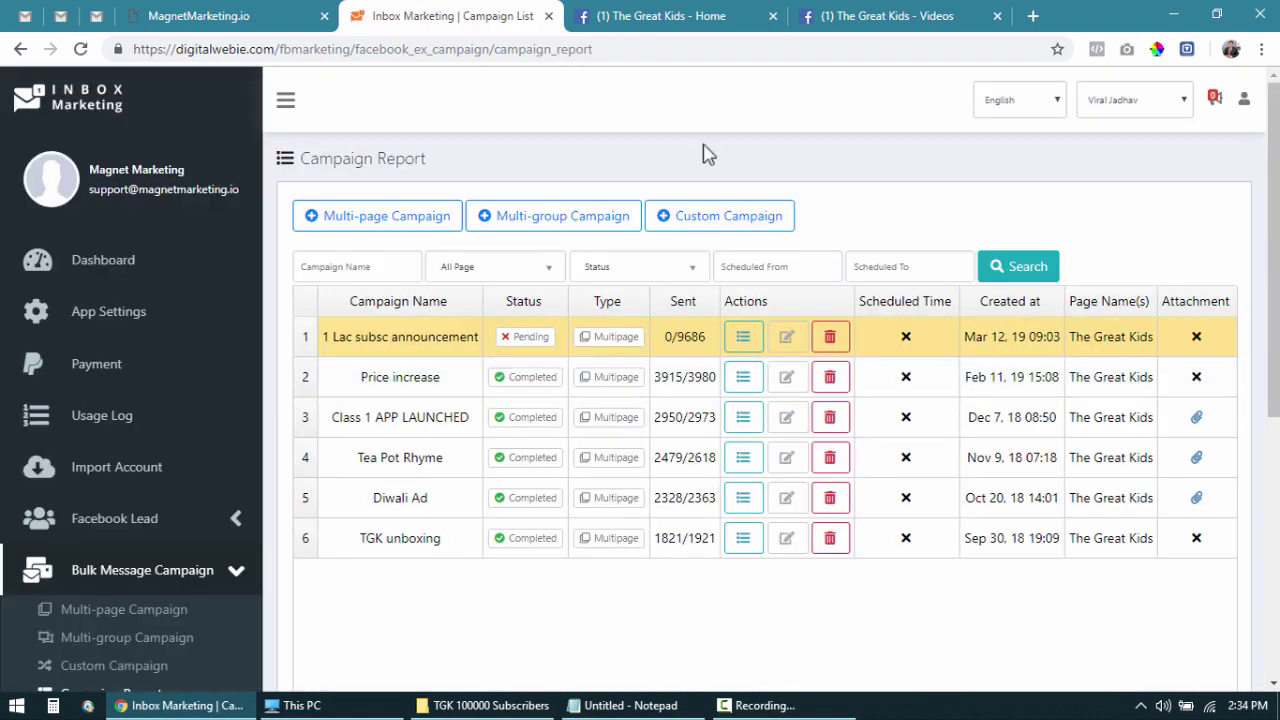
Switch to the Facebook tab, open The Great Kids page's inbox, and check the announcement messages delivered to subscribers.
left_click(698, 12)
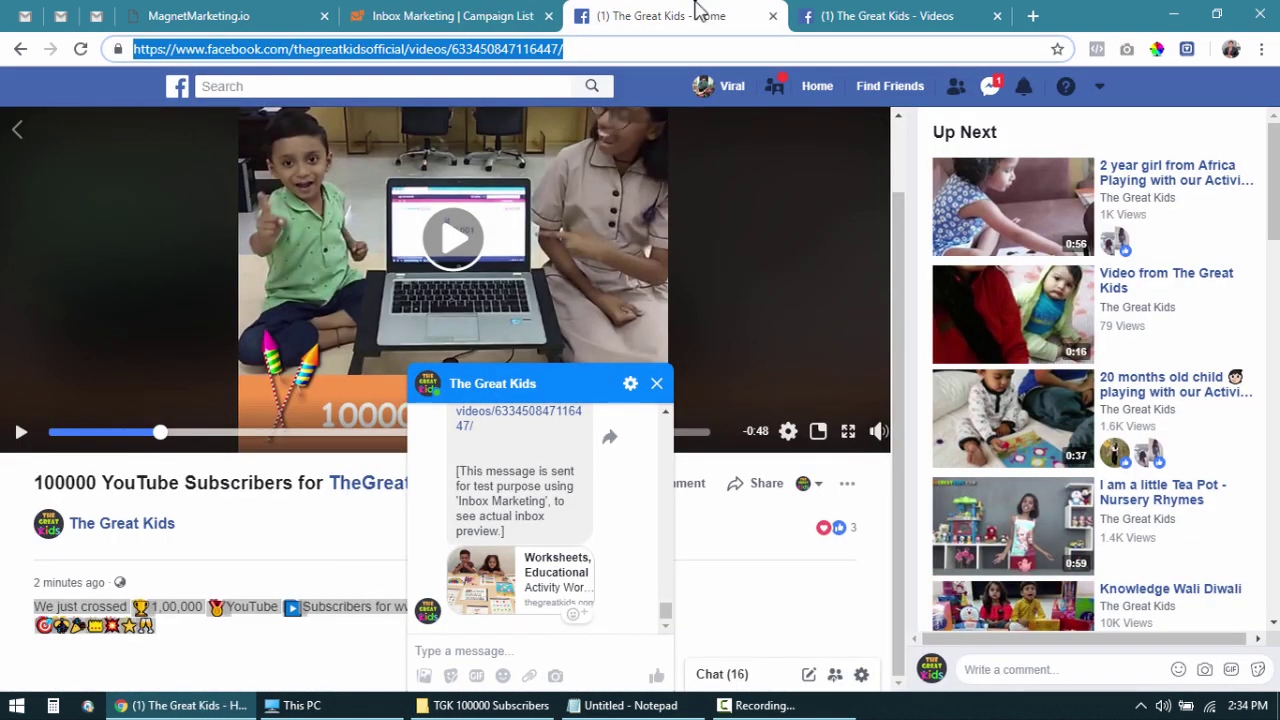
left_click(410, 50)
left_click_drag(410, 50, 717, 14)
type("inbox")
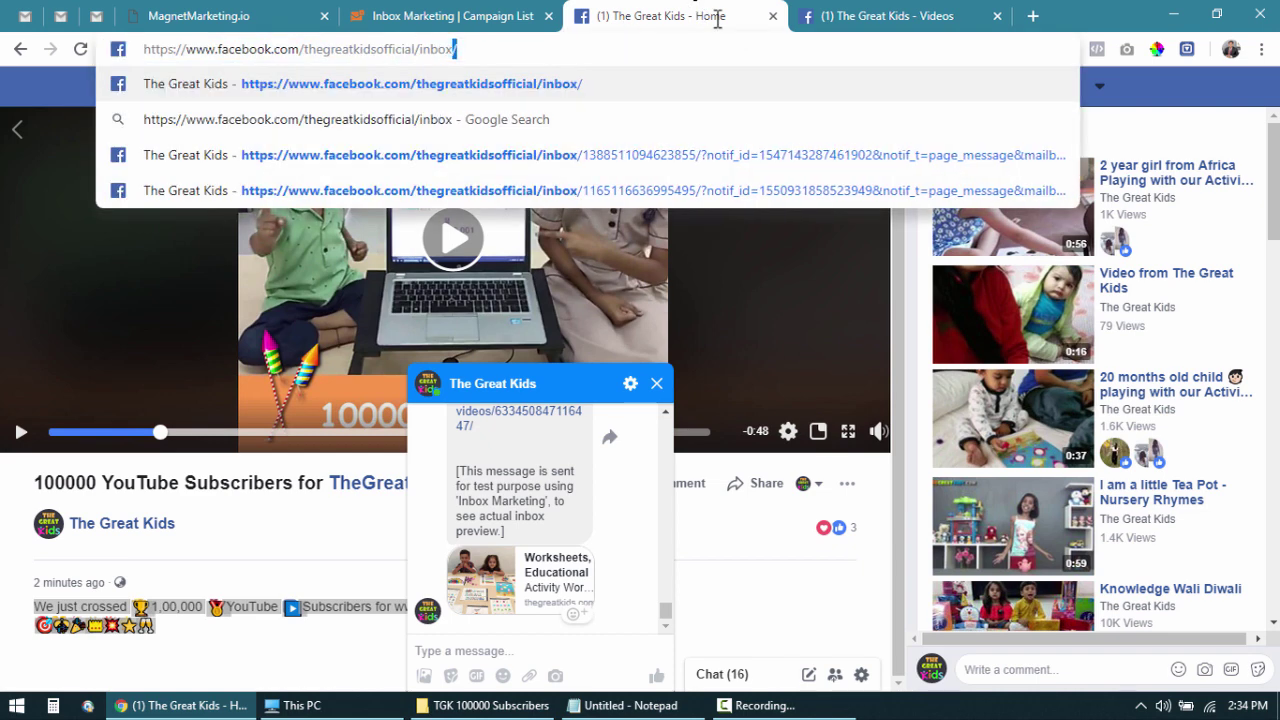
key("Return")
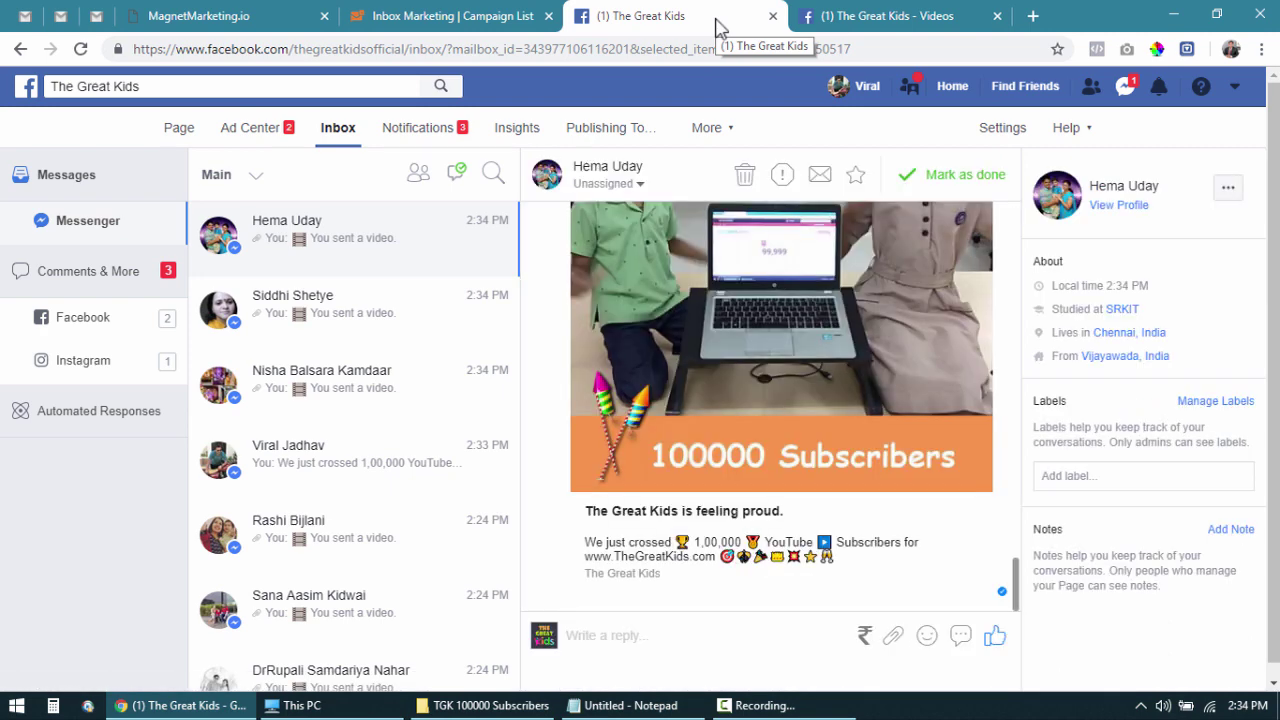
scroll(767, 436, "up", 1)
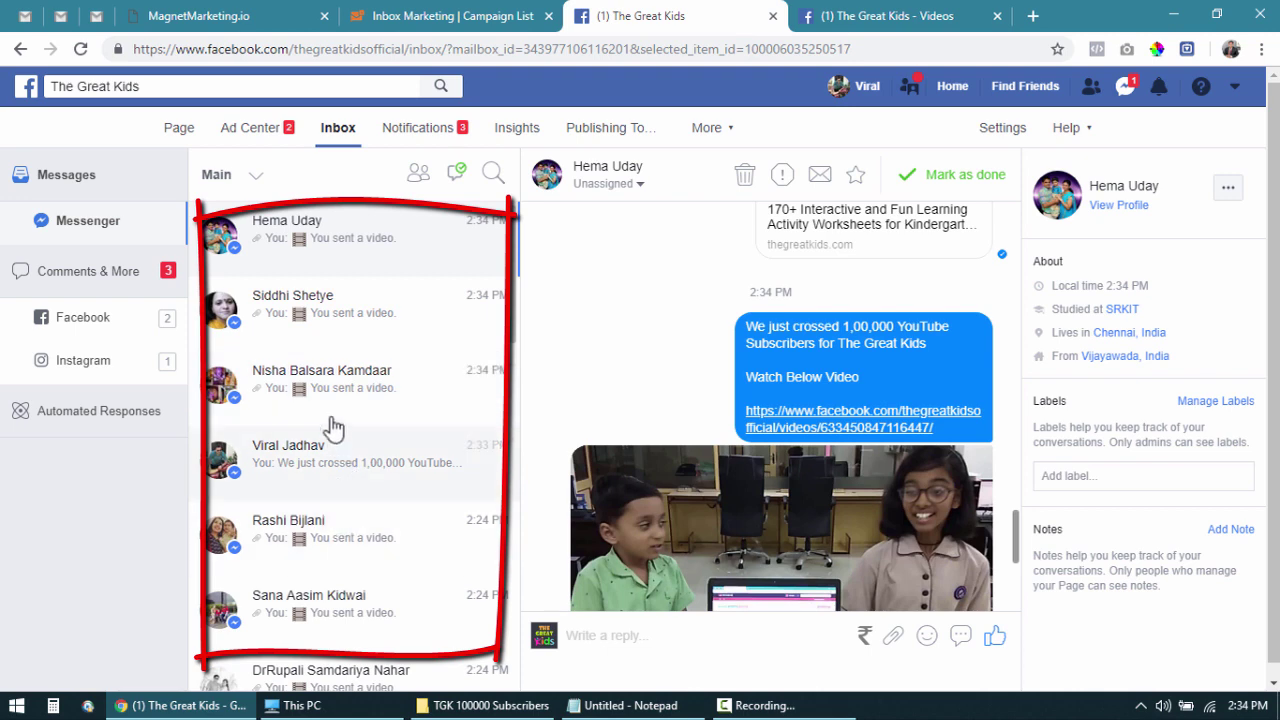
left_click(397, 337)
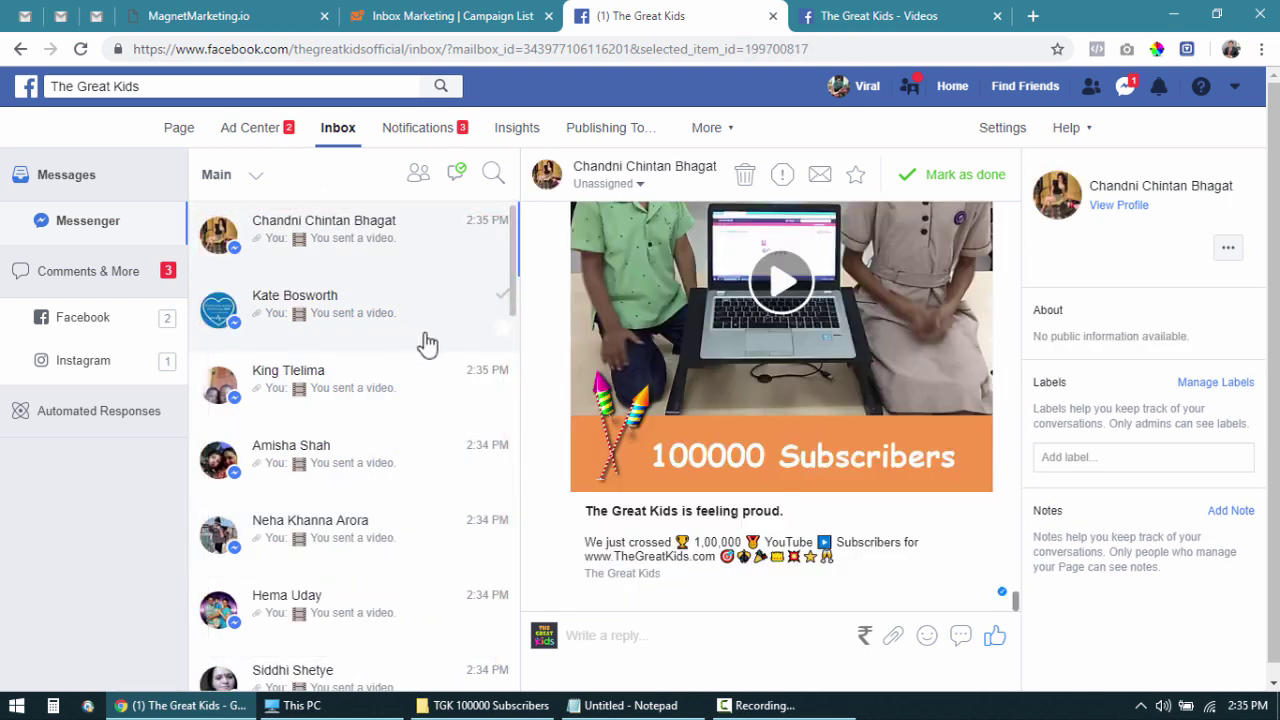
Check the sent count and creation date of the "1 Lac subsc announcement" campaign in the Inbox Marketing report against today's date.
left_click(480, 14)
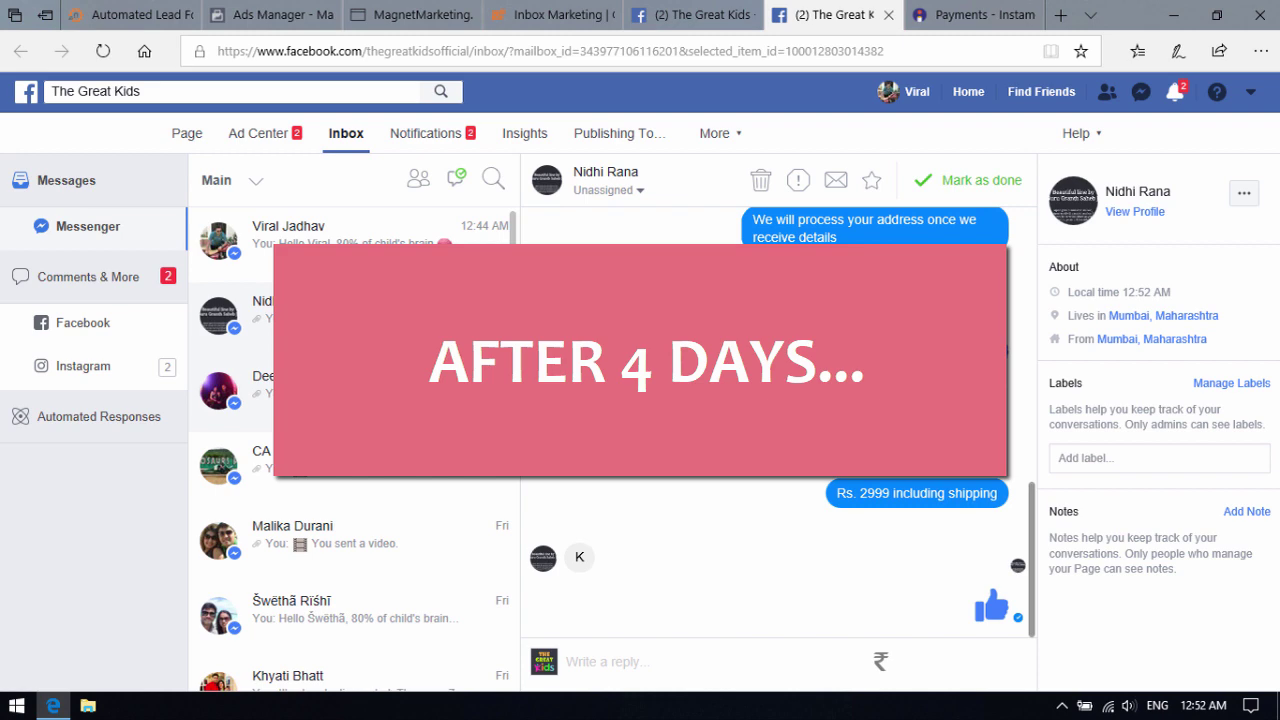
key("ctrl+Tab")
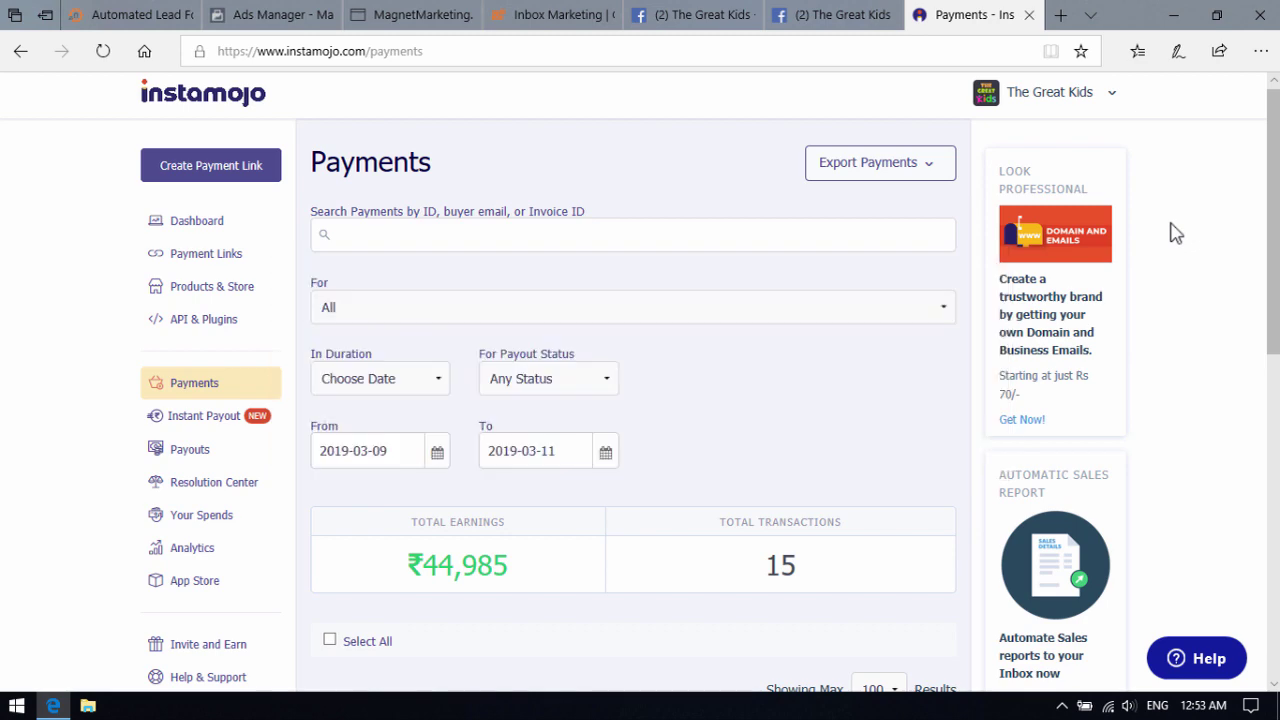
left_click(255, 12)
left_click(505, 14)
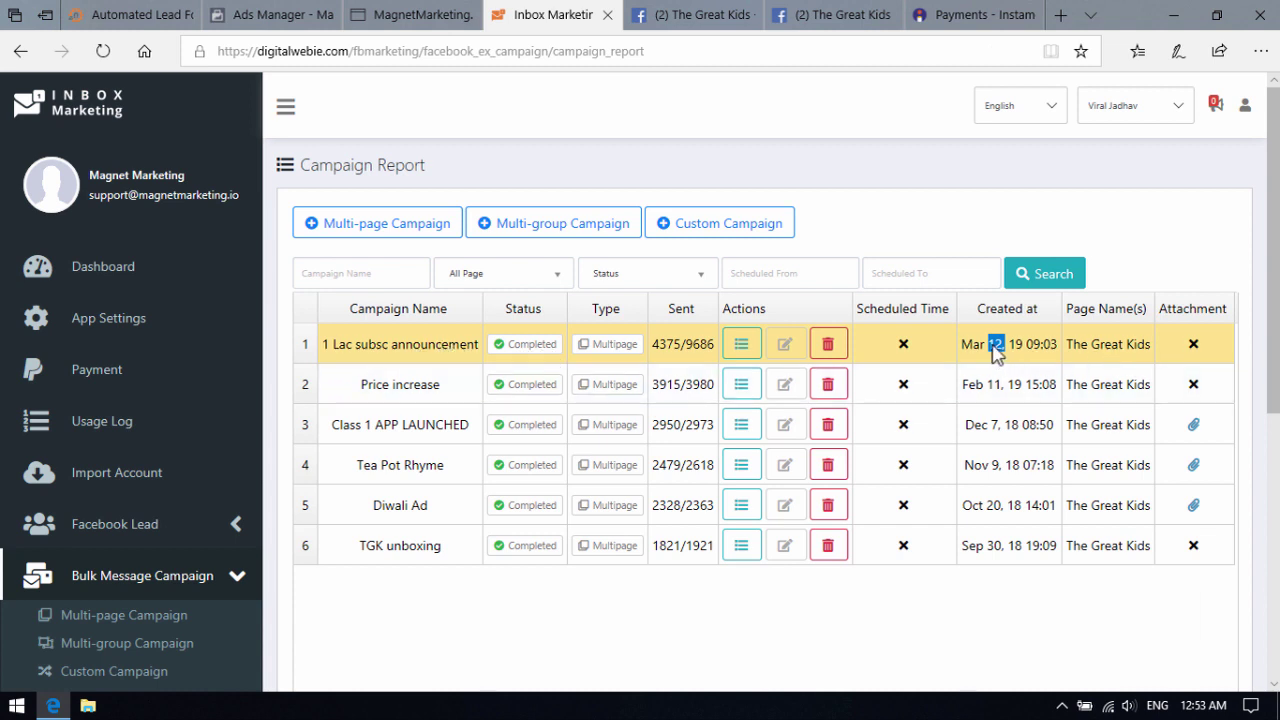
mouse_move(1212, 708)
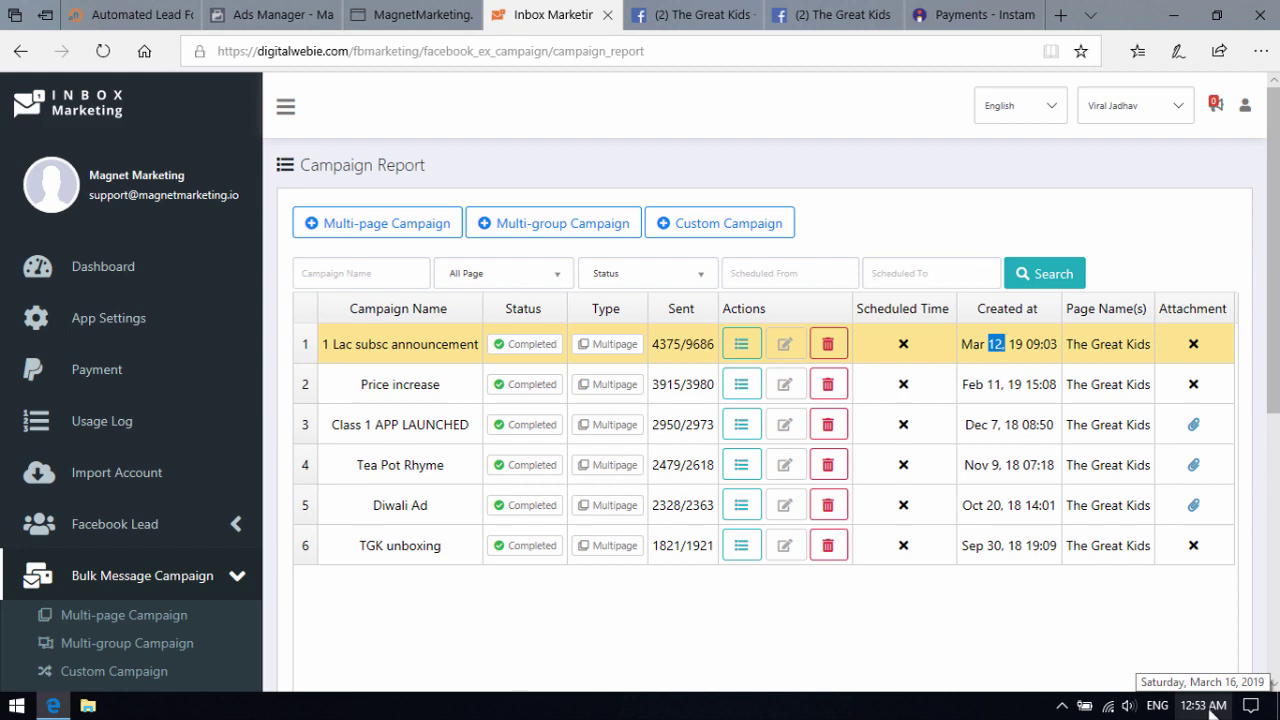
Switch to Instamojo and review the total earnings and transactions for 2019-03-09 to 2019-03-11, before the campaign.
left_click(968, 15)
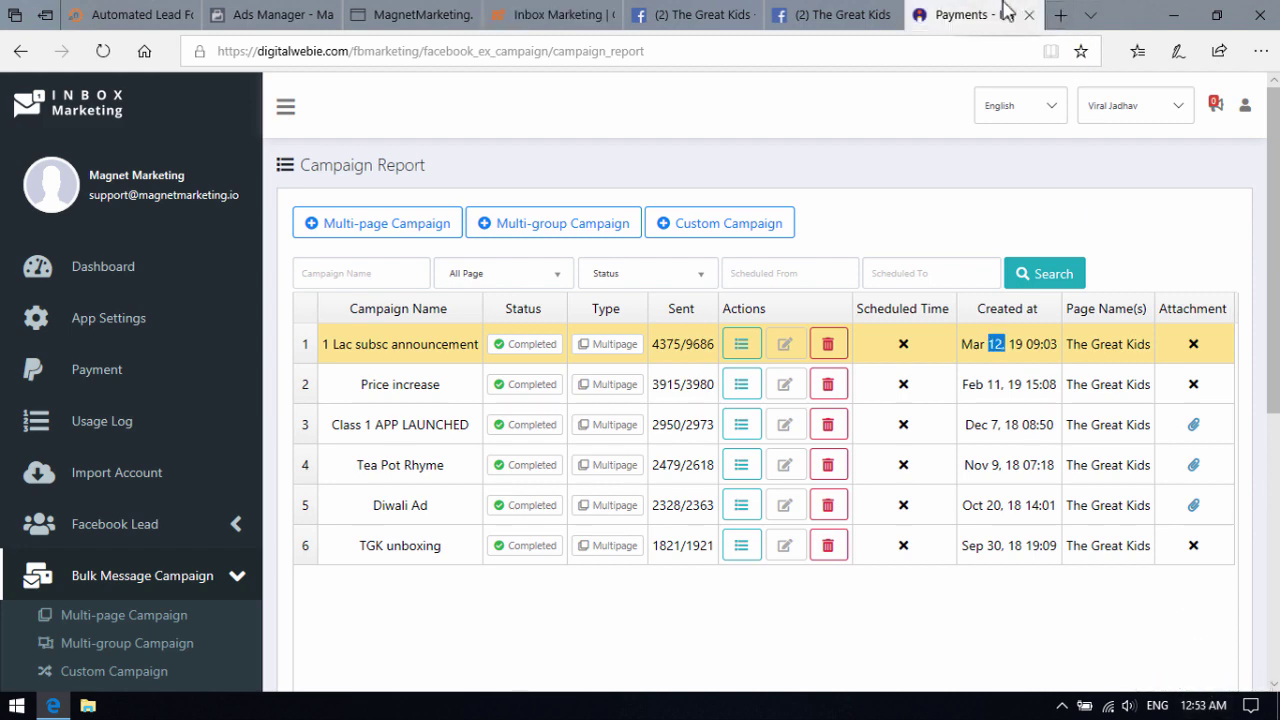
scroll(686, 300, "down", 2)
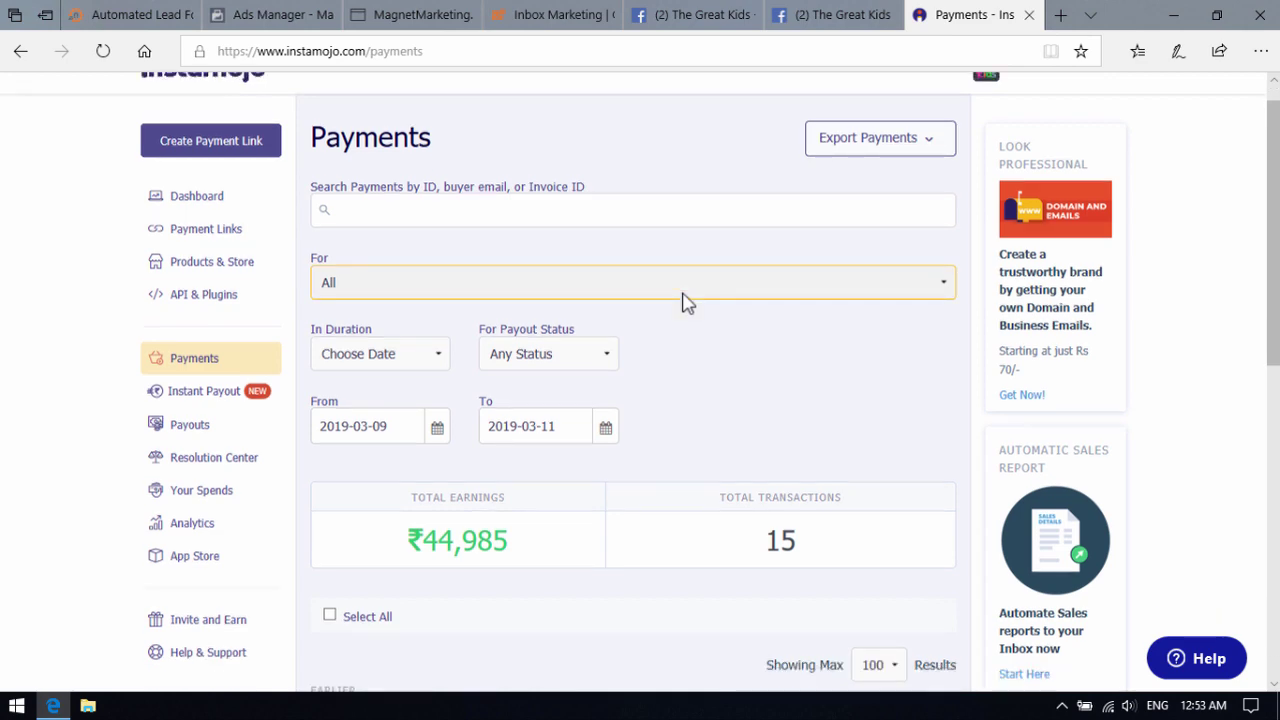
left_click(520, 14)
left_click(963, 12)
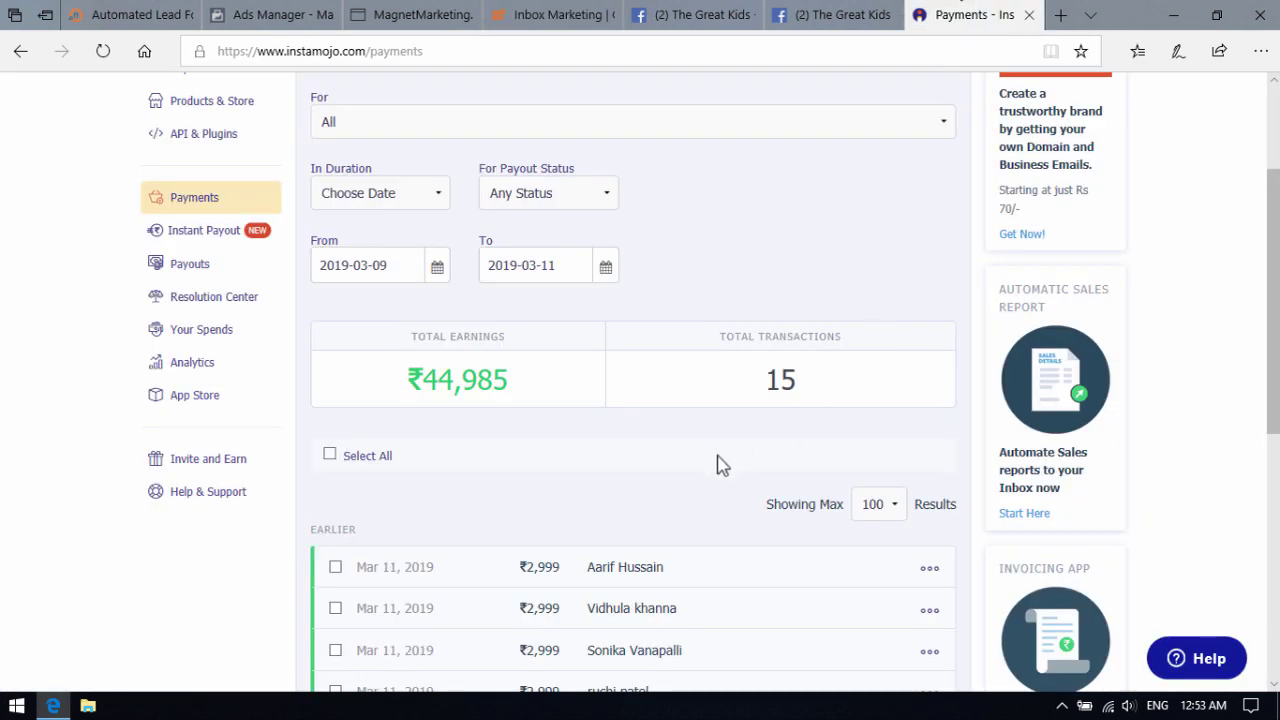
scroll(717, 463, "down", 2)
scroll(626, 486, "up", 1)
scroll(578, 455, "up", 1)
Switch to Ads Manager and show the campaign results for the last 7 days.
left_click(277, 13)
left_click(1110, 179)
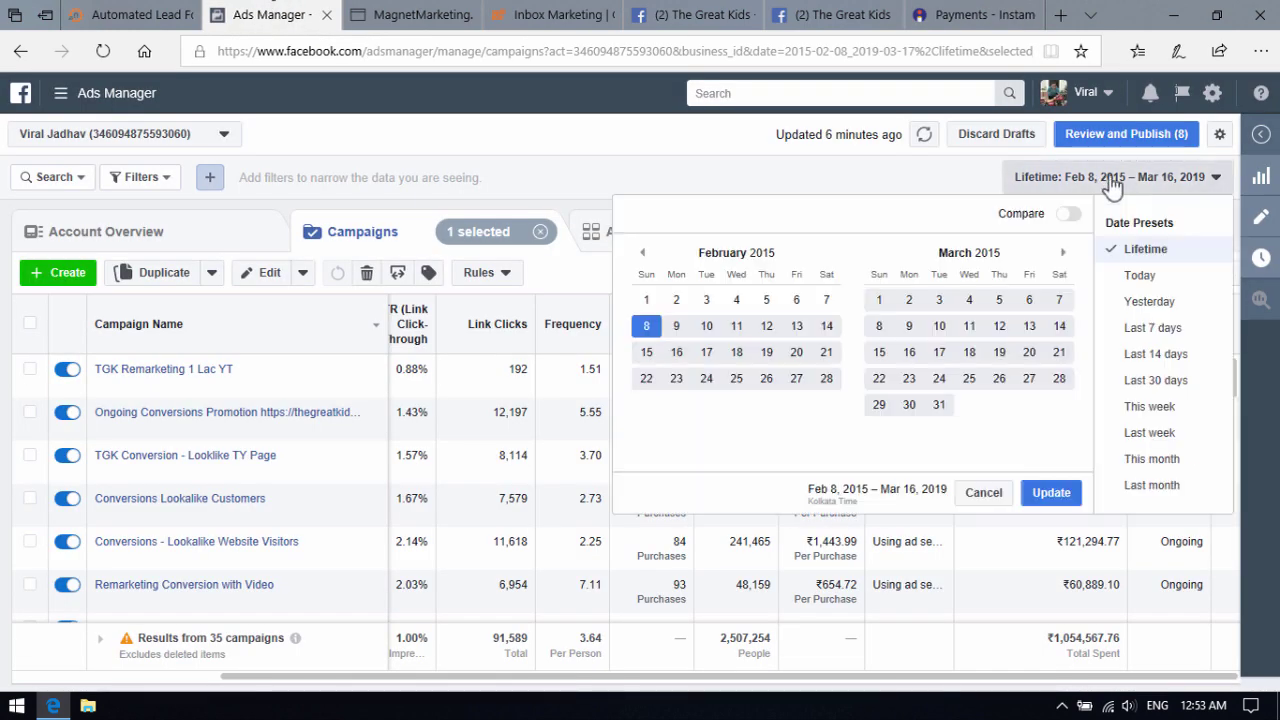
left_click(1150, 332)
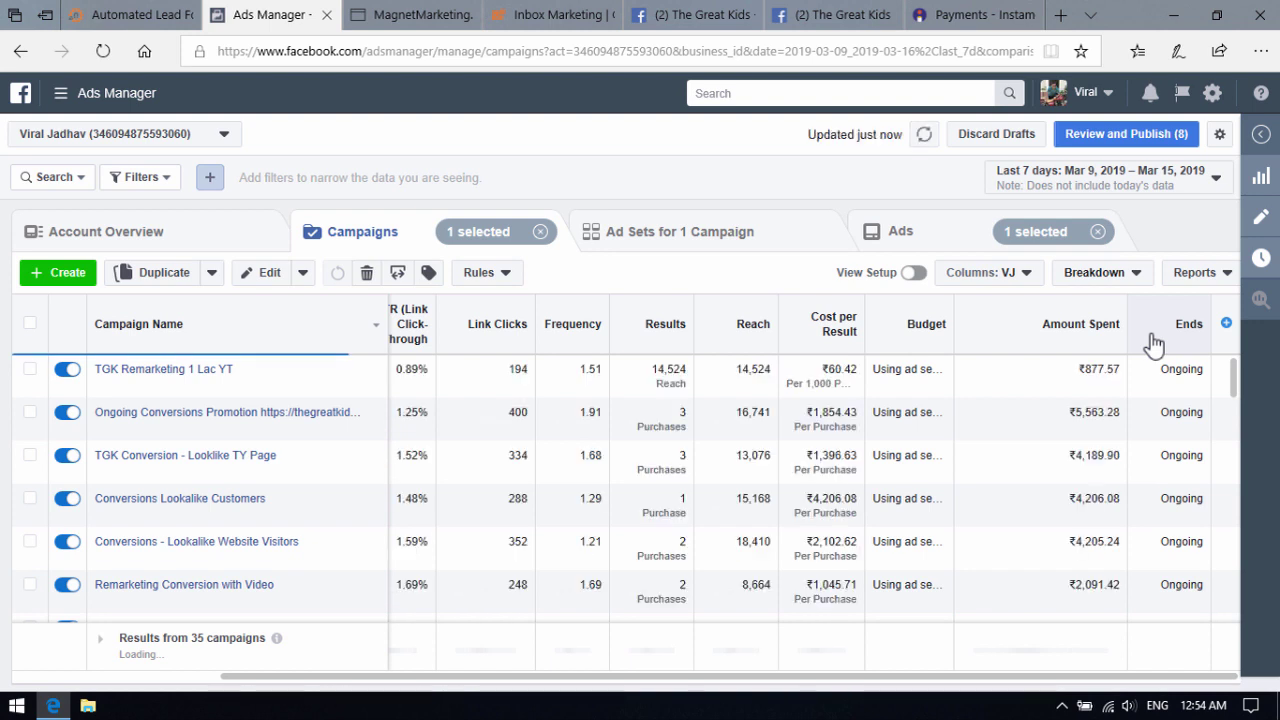
Set the Ads Manager date range to Mar 11, 2019 and review the total amount spent across all campaigns.
left_click(1137, 175)
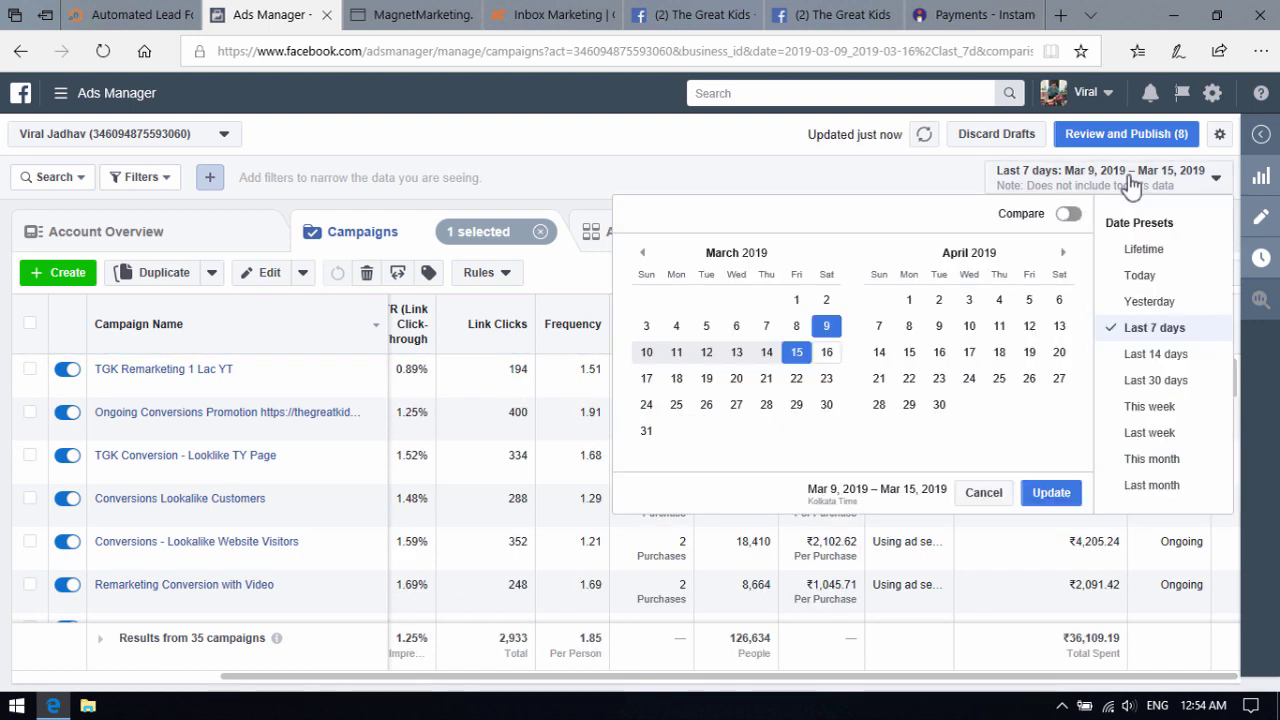
left_click(676, 354)
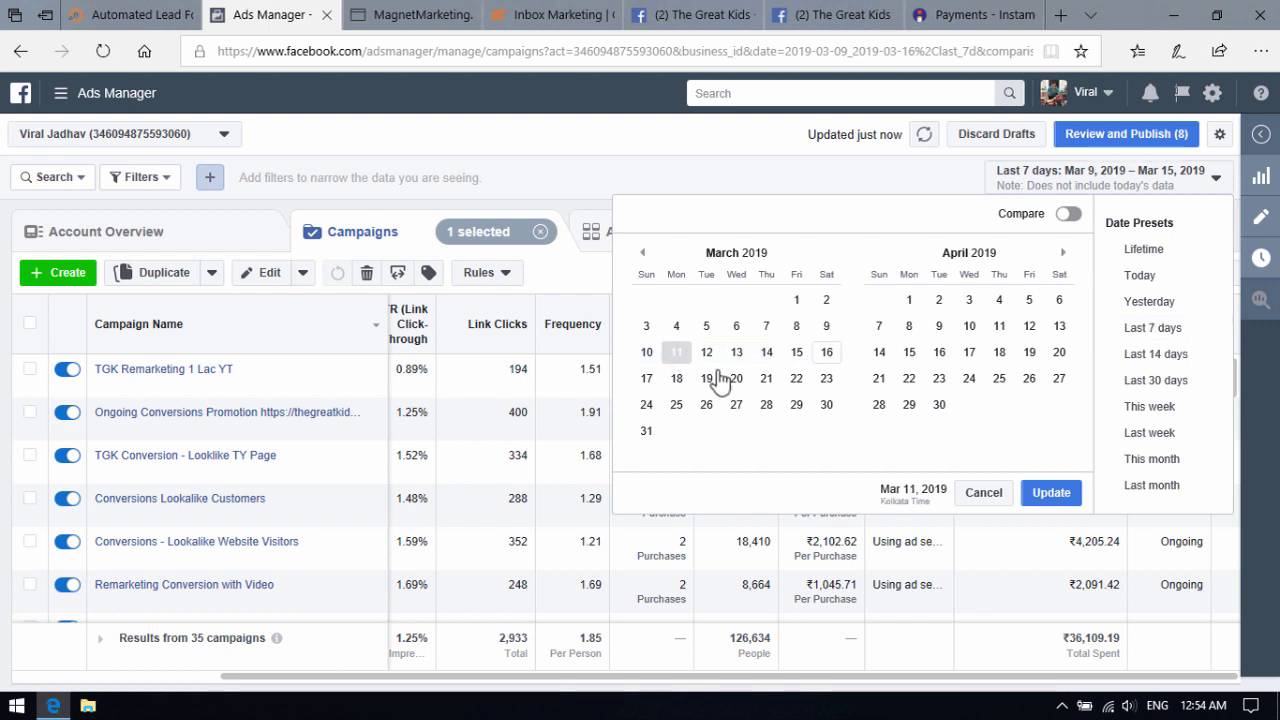
left_click(1056, 502)
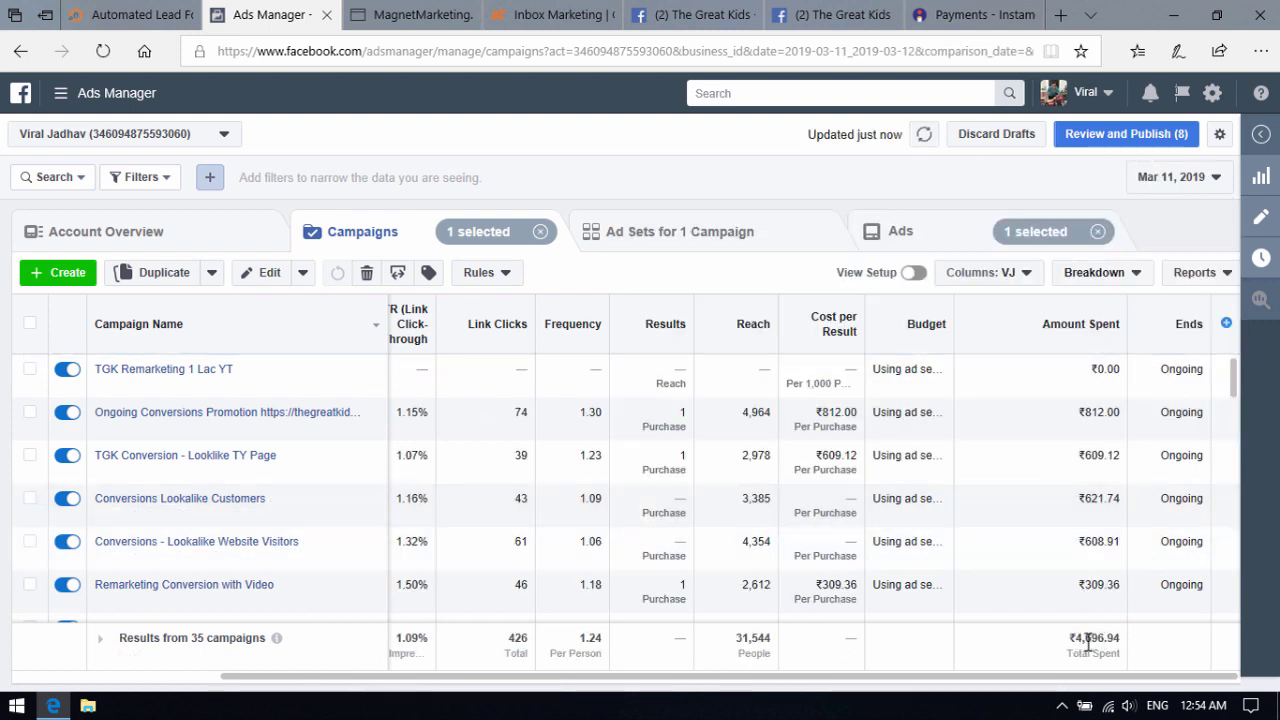
scroll(1091, 491, "down", 10)
scroll(1095, 493, "up", 10)
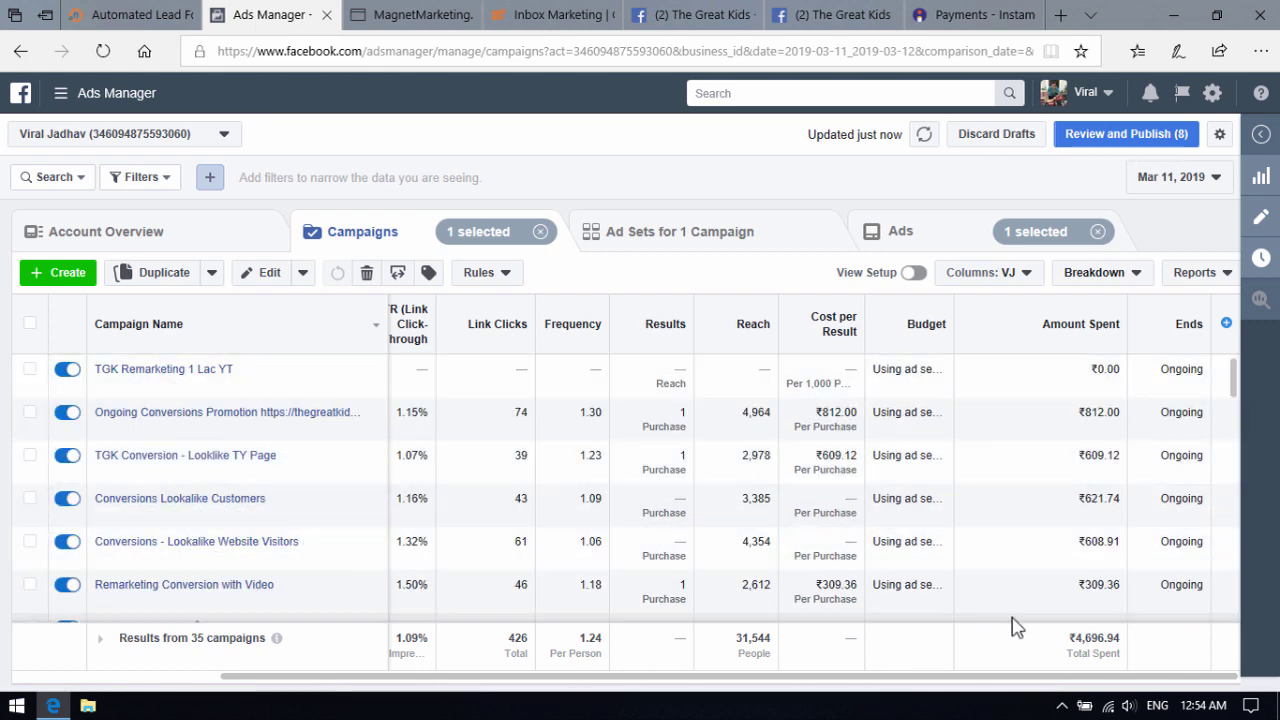
Switch to the Instamojo payments and mark the first two payments dated Mar 11, 2019.
left_click(968, 14)
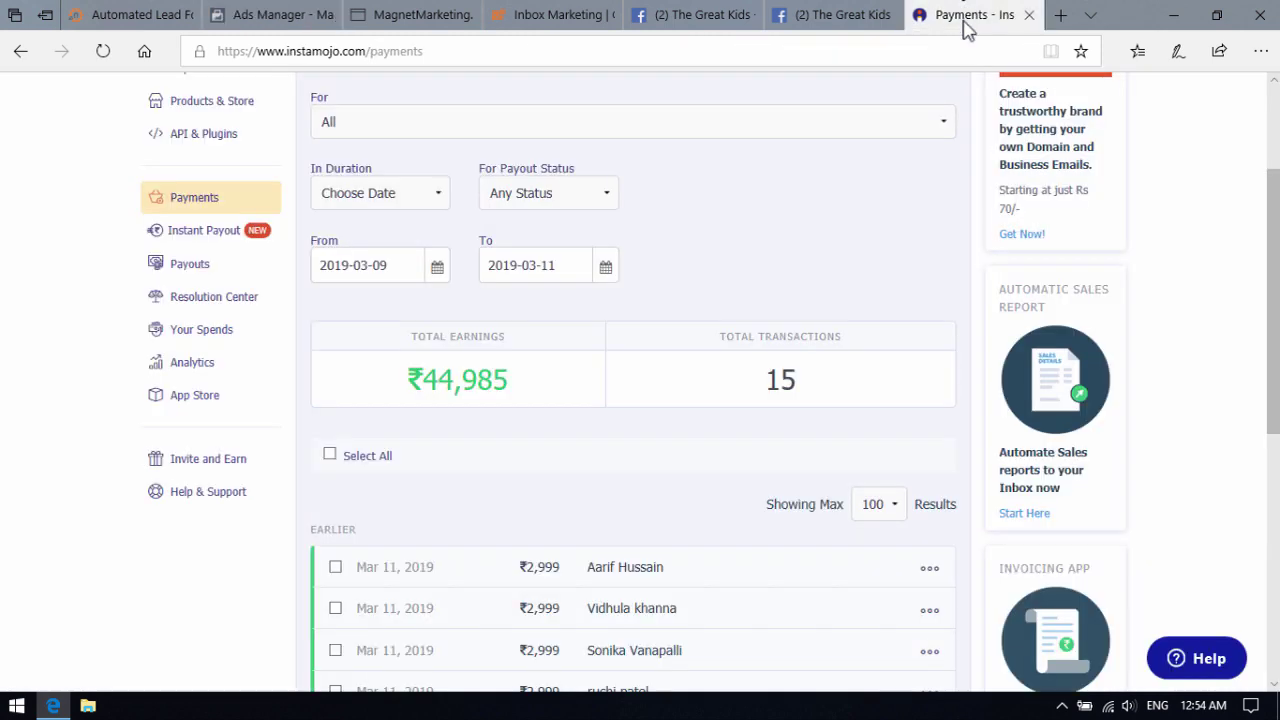
scroll(560, 420, "down", 2)
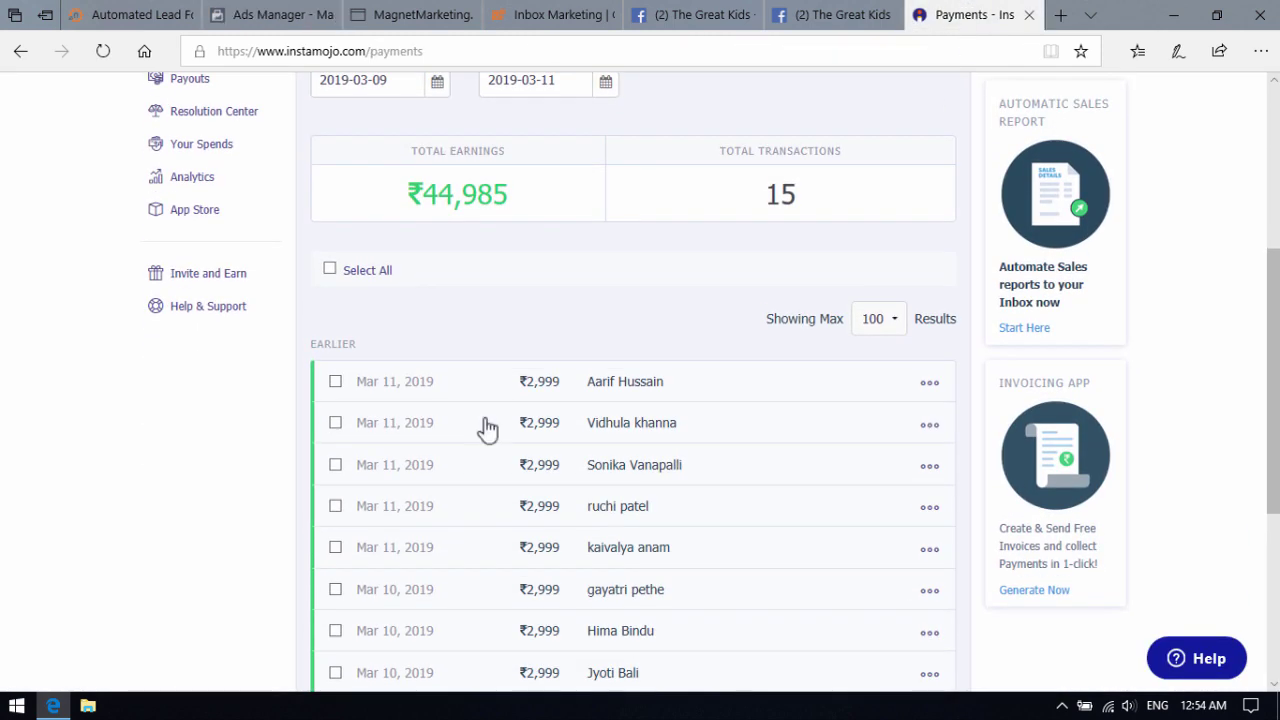
scroll(487, 428, "down", 1)
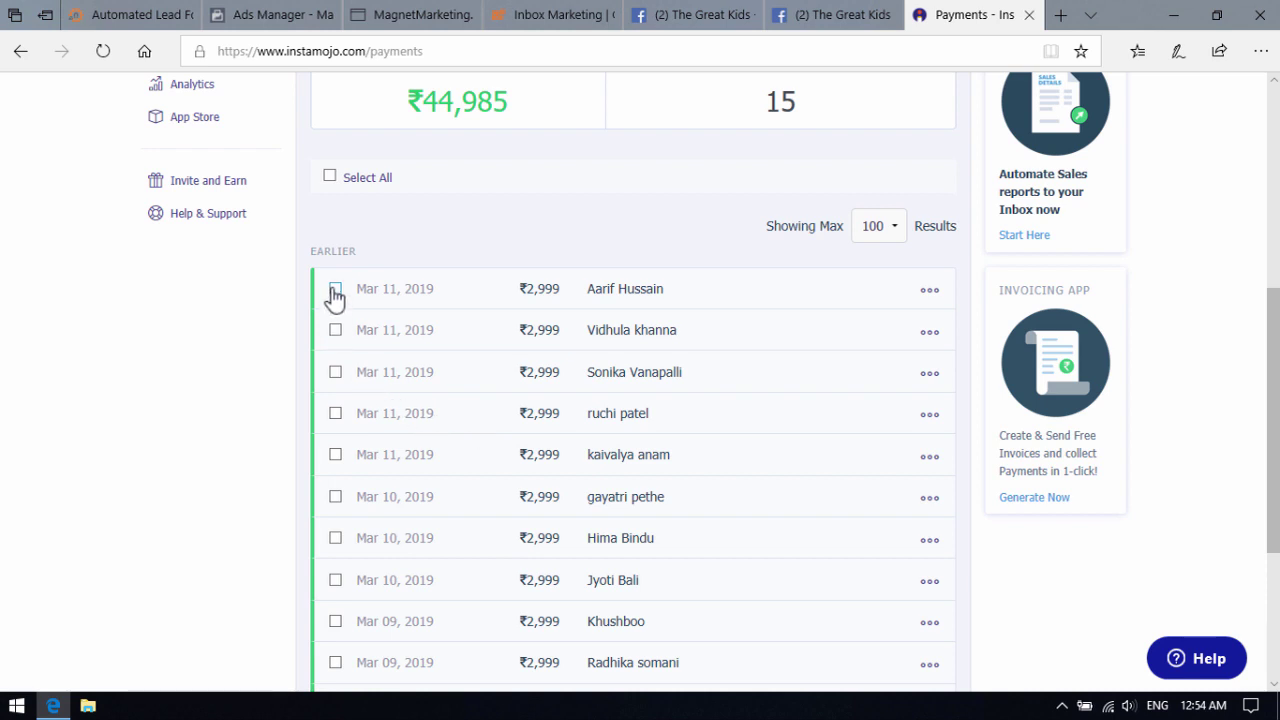
left_click(335, 292)
left_click(335, 332)
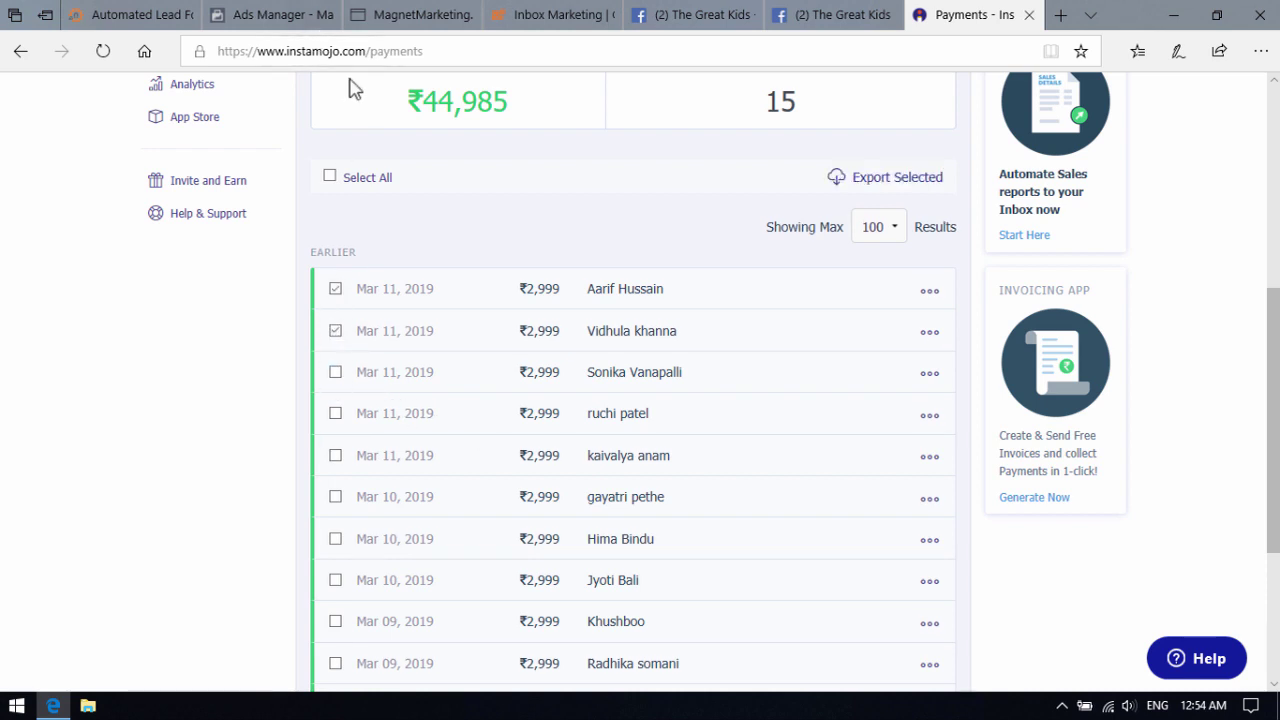
Consult the Inbox Marketing campaign report again, and deselect the two marked payments in Instamojo.
left_click(495, 14)
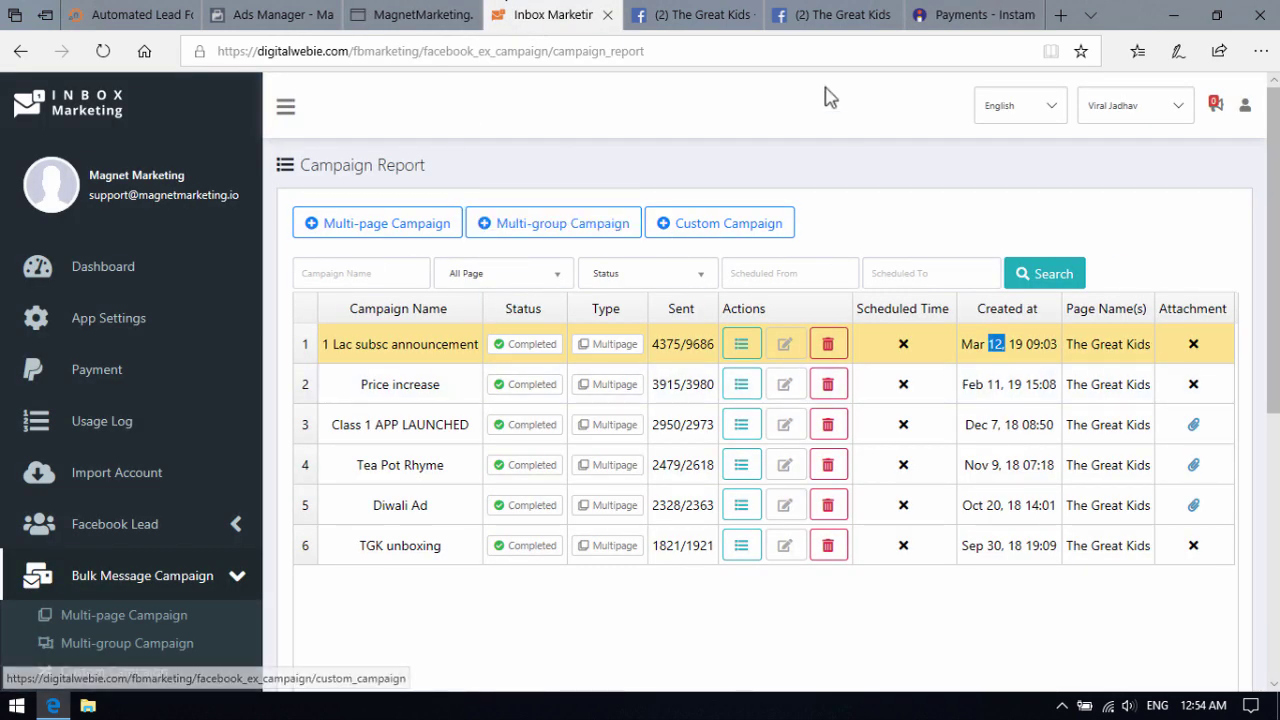
left_click(952, 12)
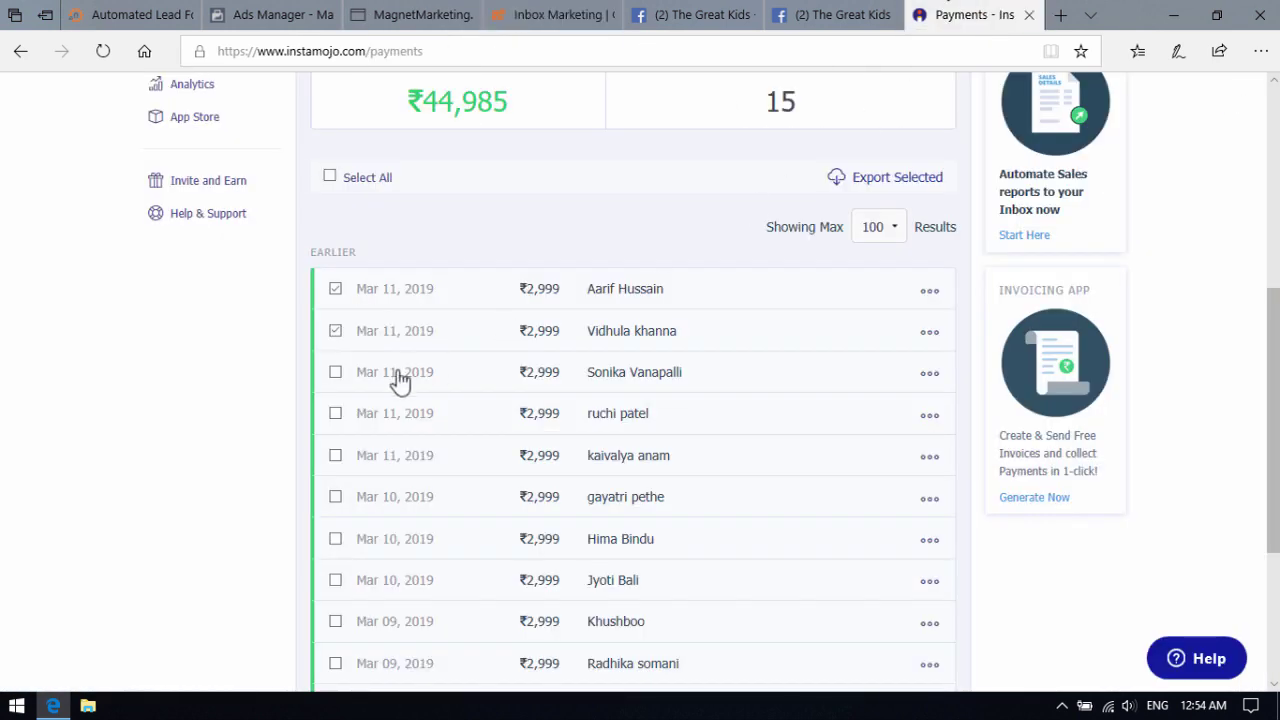
left_click(335, 330)
left_click(335, 289)
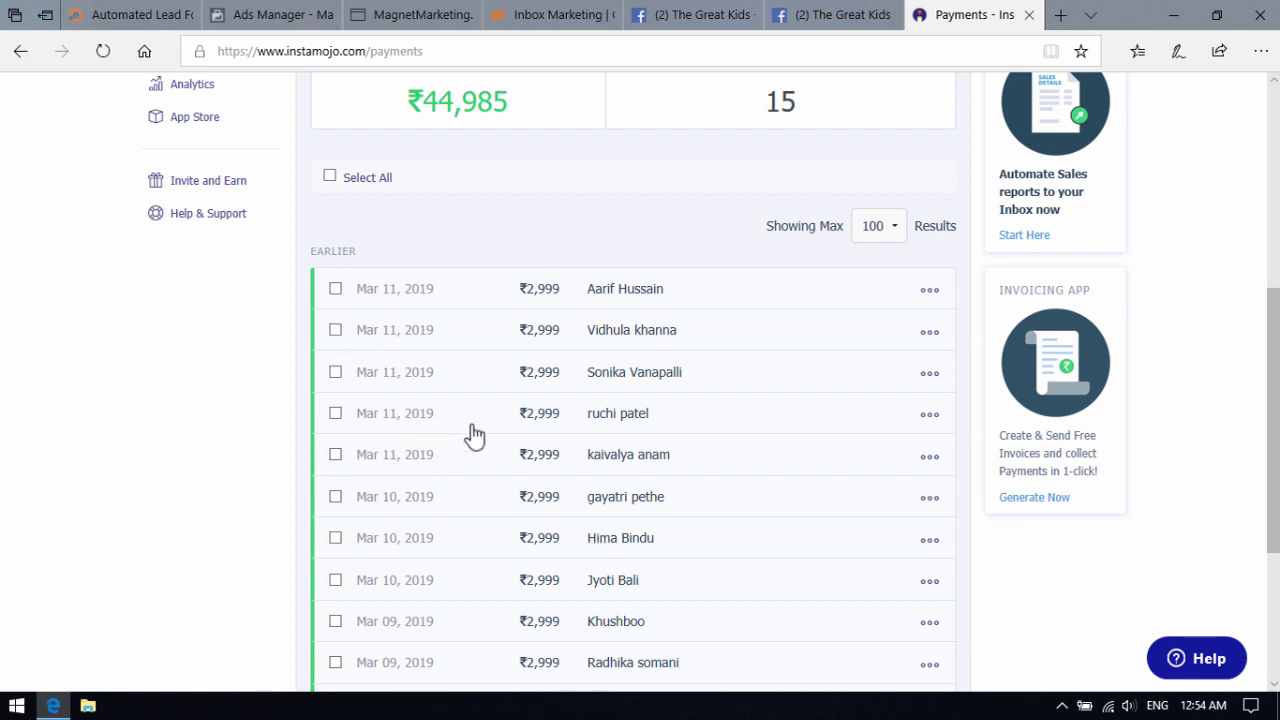
Review the Instamojo payments dated Mar 09 to Mar 11, 2019 along with the total earnings and transactions.
scroll(474, 435, "down", 2)
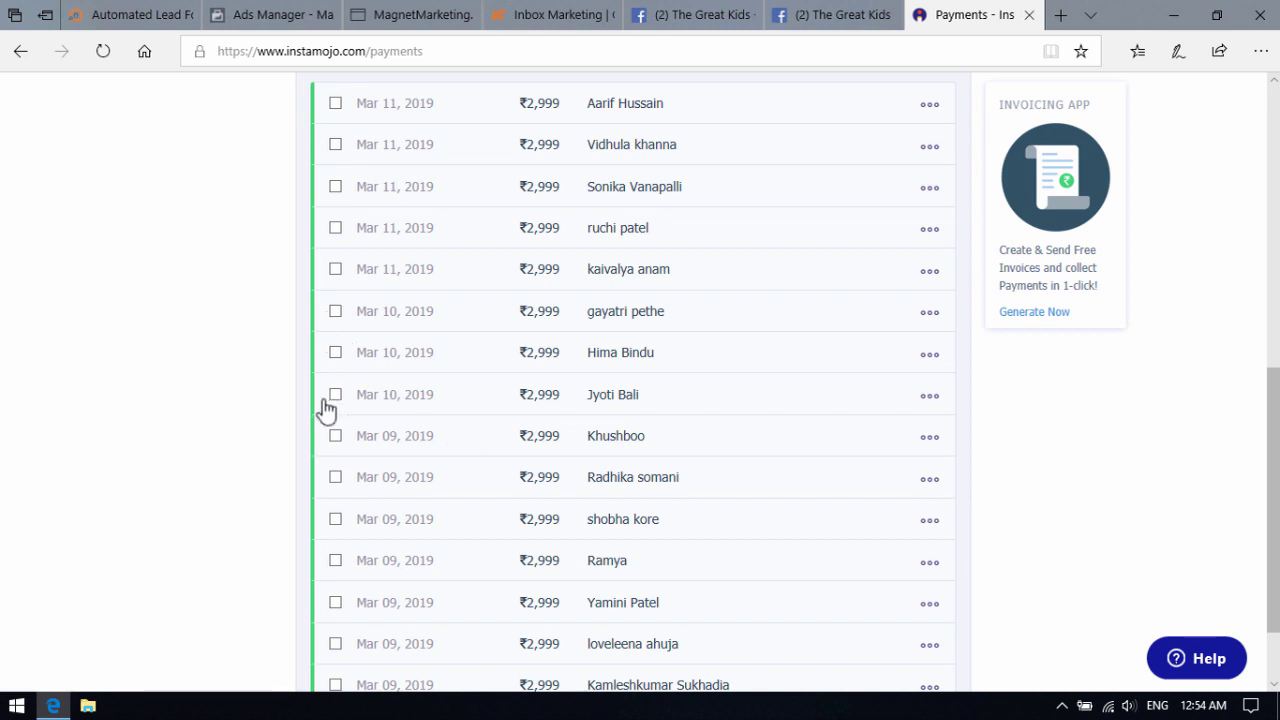
scroll(325, 408, "down", 1)
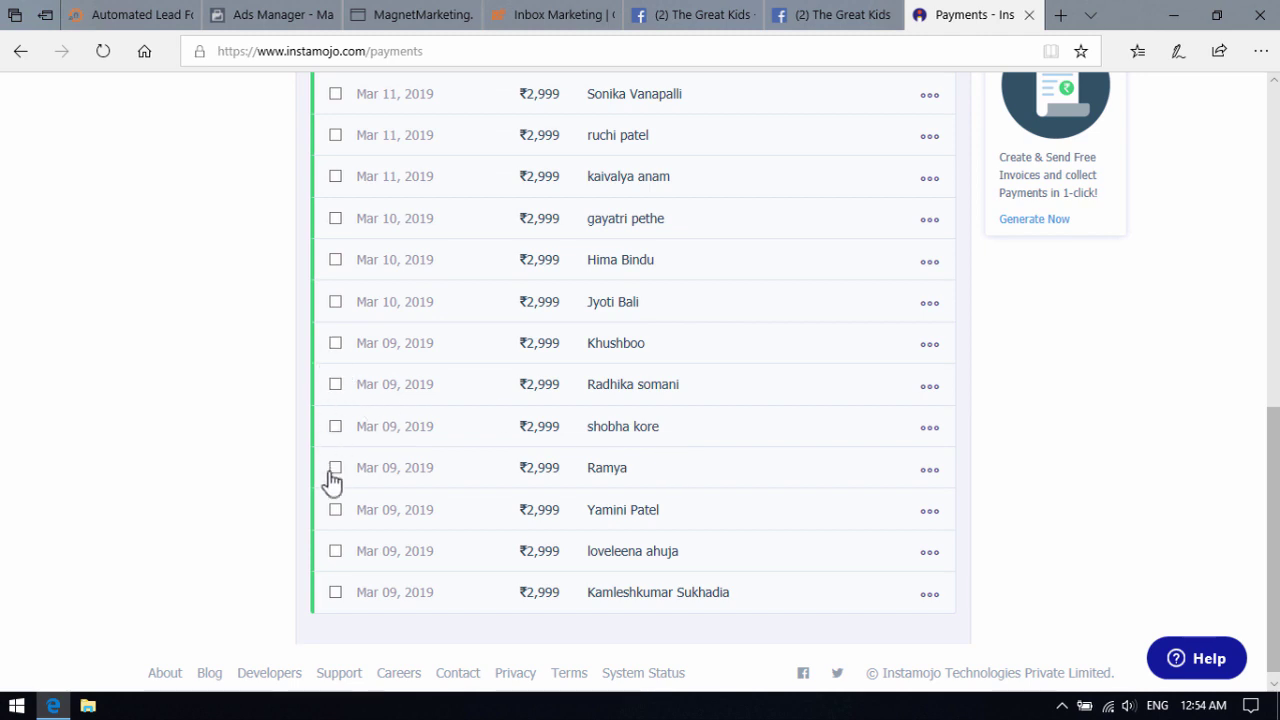
scroll(760, 547, "up", 2)
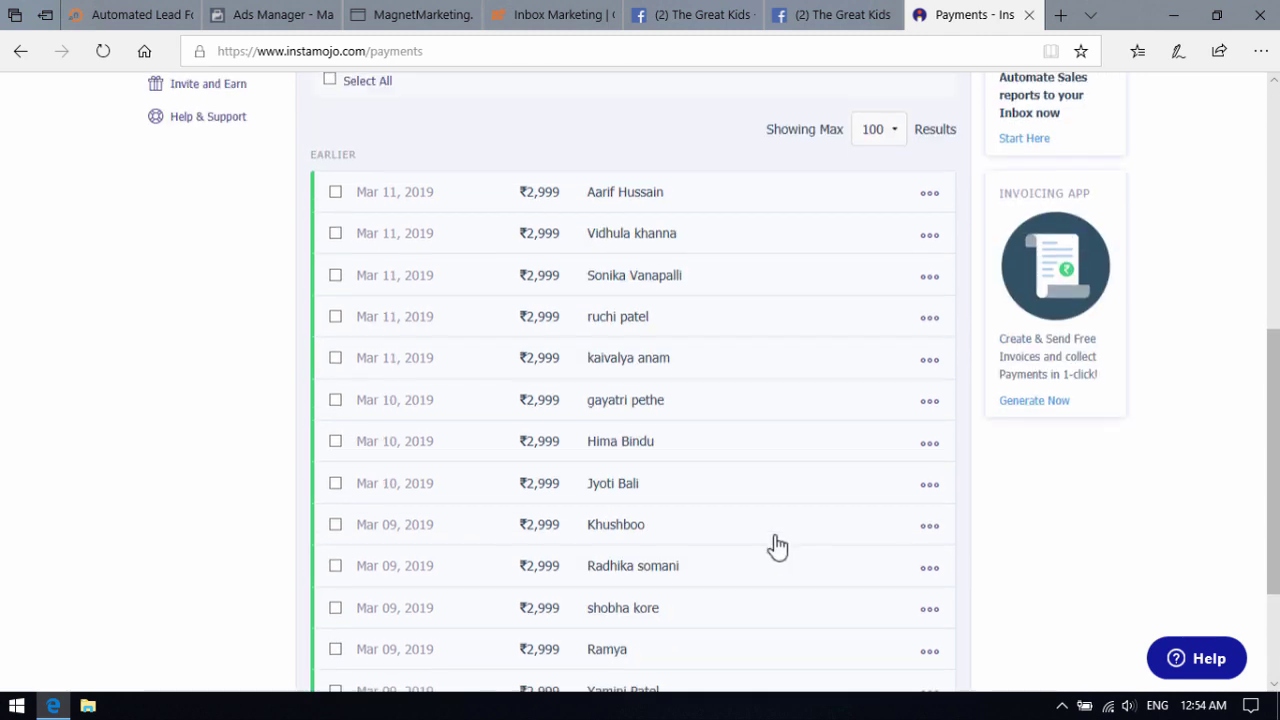
scroll(780, 542, "up", 3)
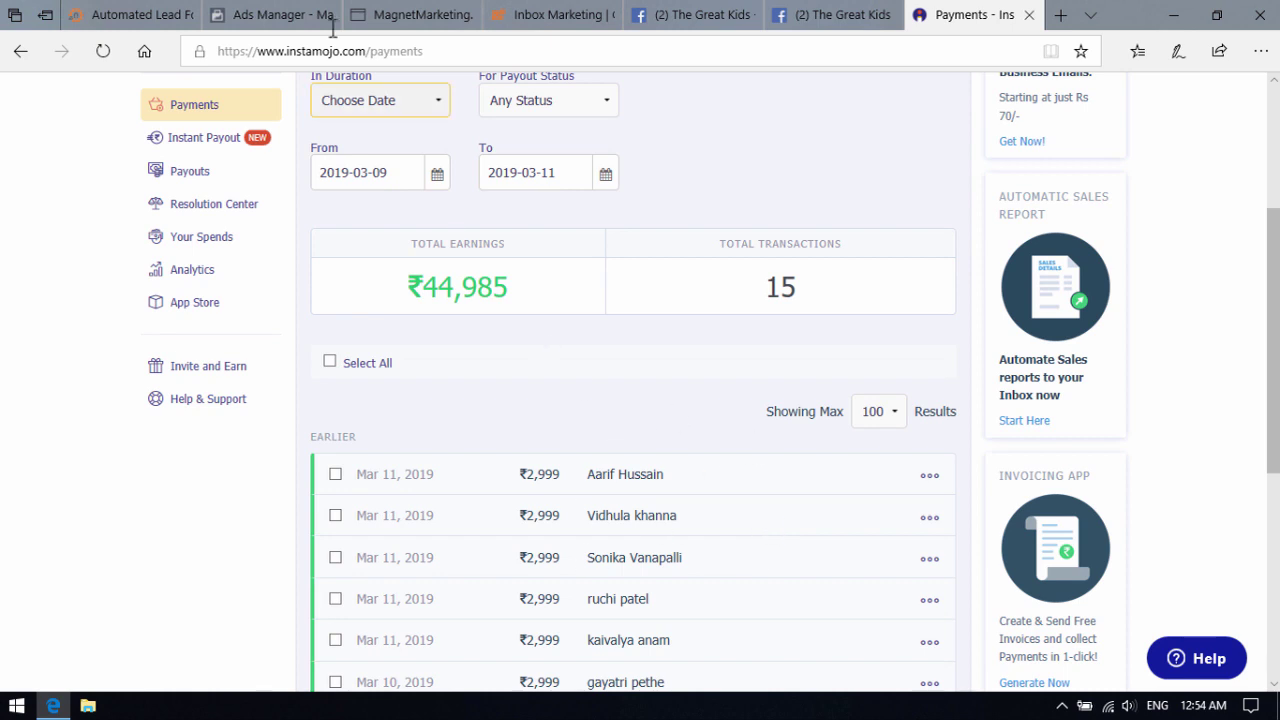
Consult the Inbox Marketing campaign report, then open the video link from the 1,00,000 YouTube subscribers message in the Facebook page inbox.
left_click(535, 14)
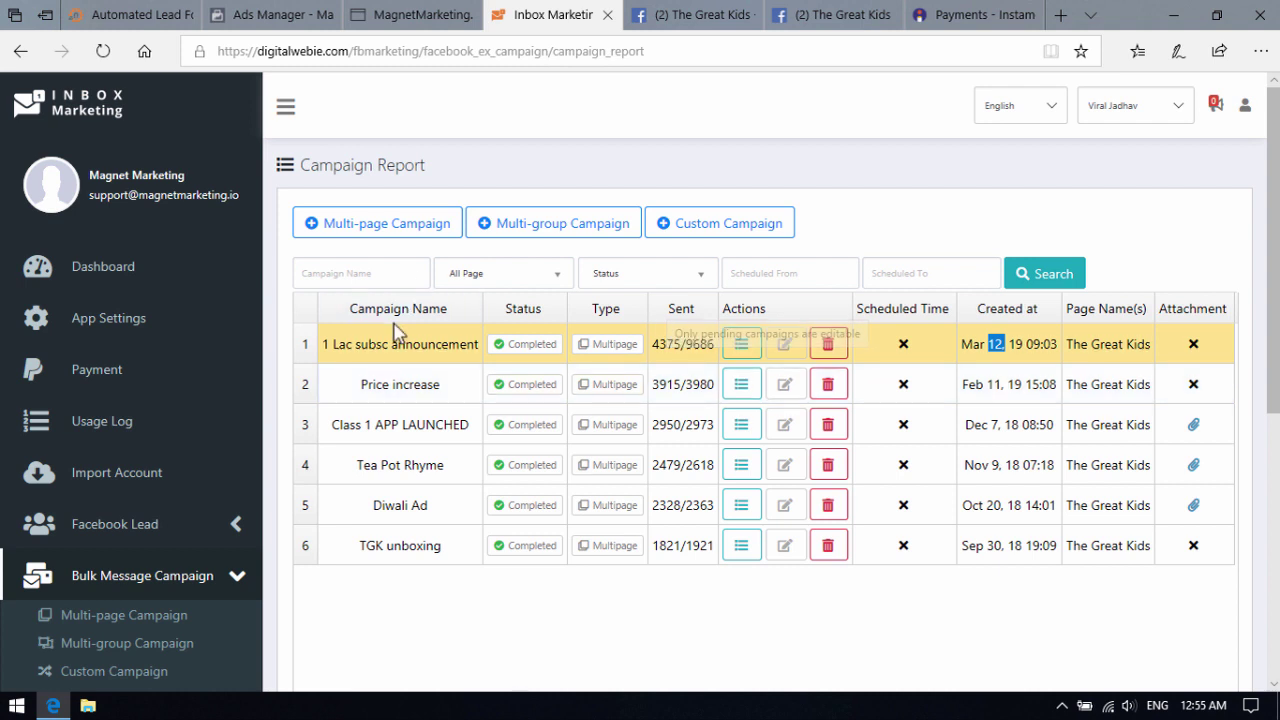
left_click(797, 14)
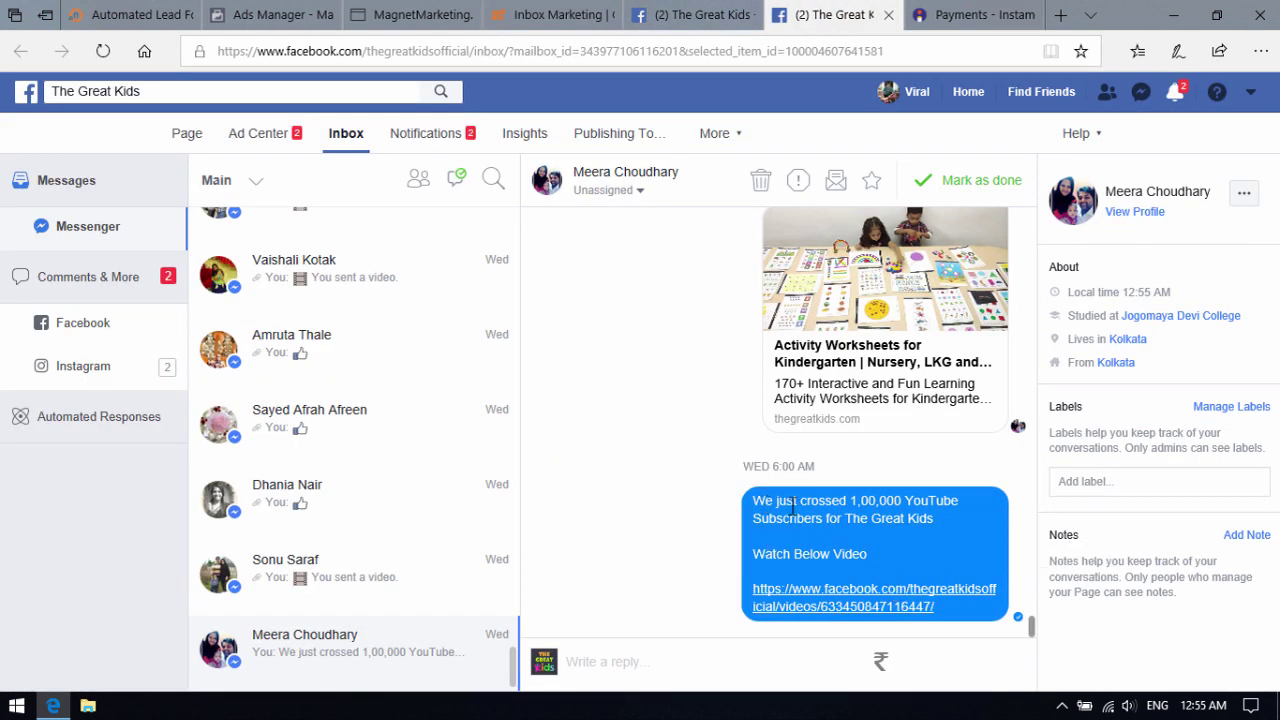
left_click_drag(758, 503, 928, 528)
left_click(933, 530)
left_click(818, 600)
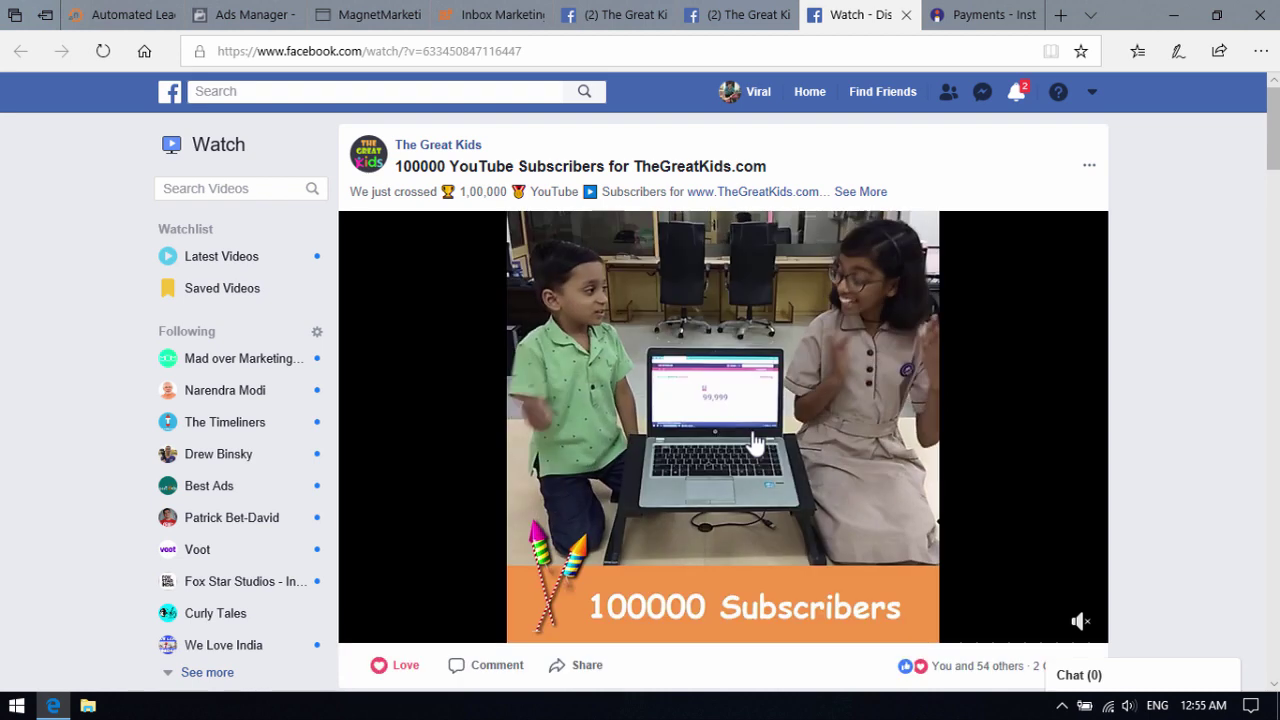
Preview the 100000 YouTube Subscribers video, briefly turning its sound on and skipping ahead, and close the video page.
scroll(780, 490, "down", 1)
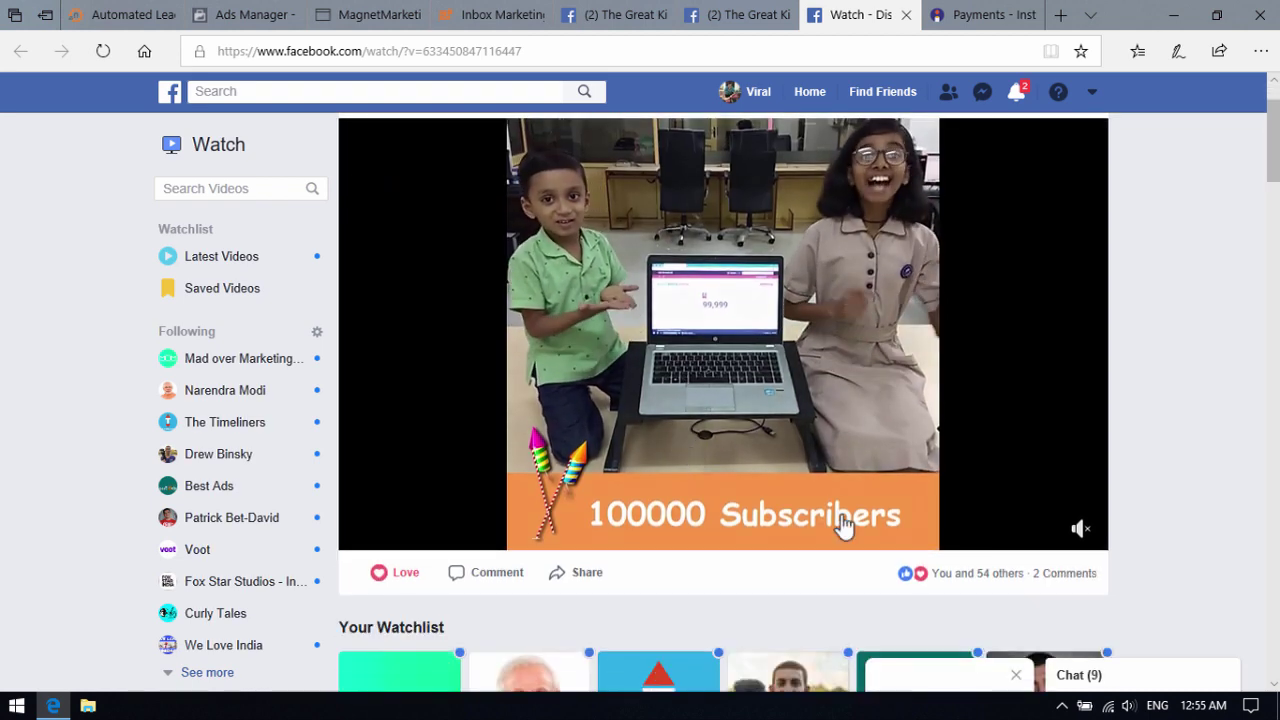
left_click(1080, 528)
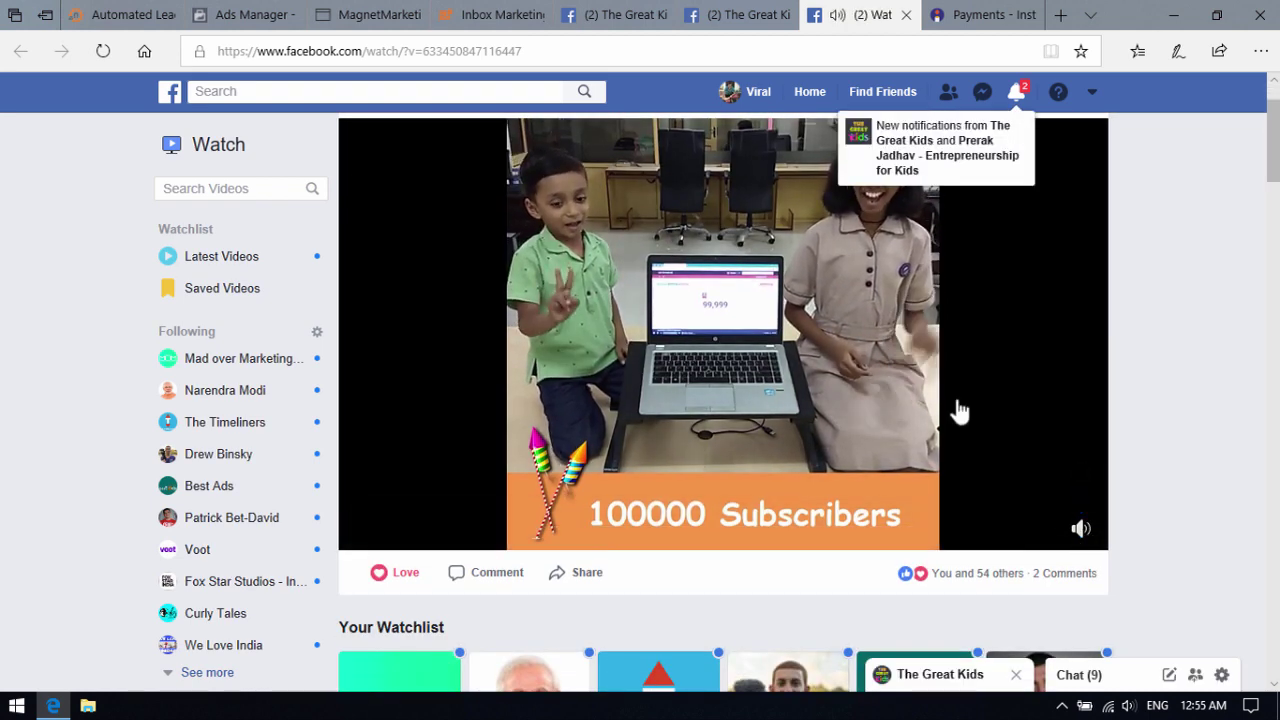
left_click(1079, 530)
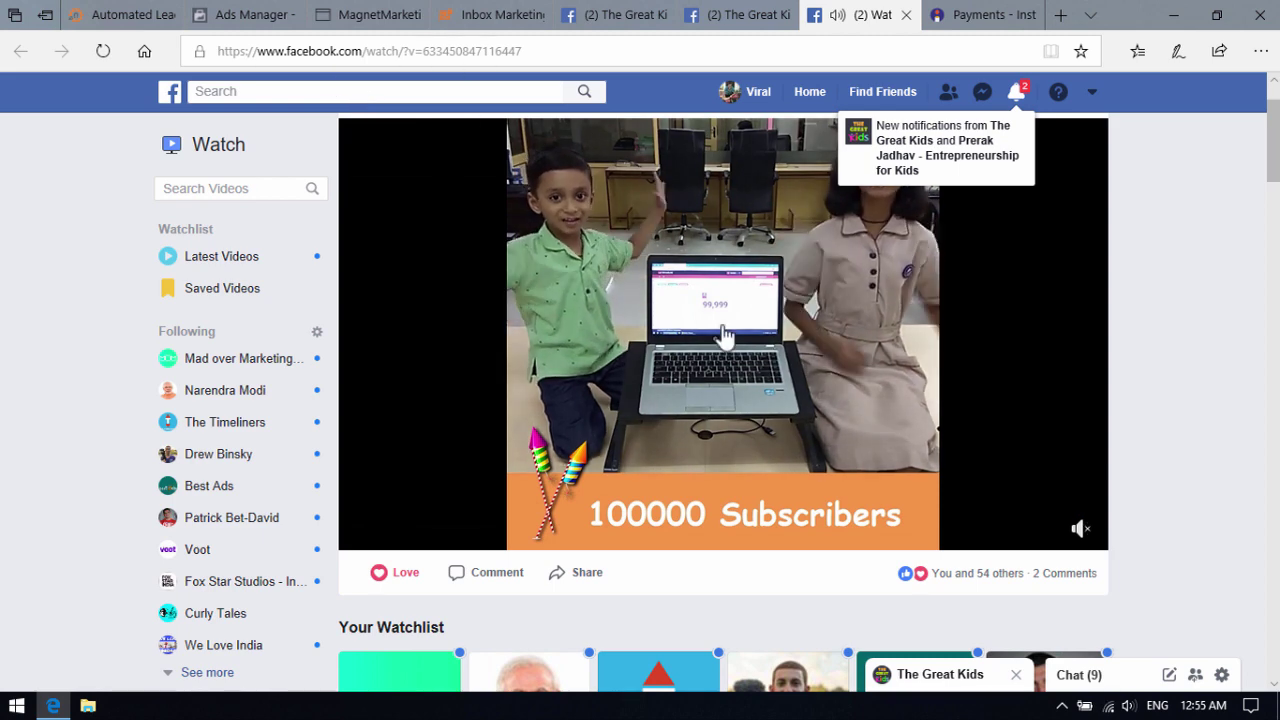
scroll(836, 385, "up", 1)
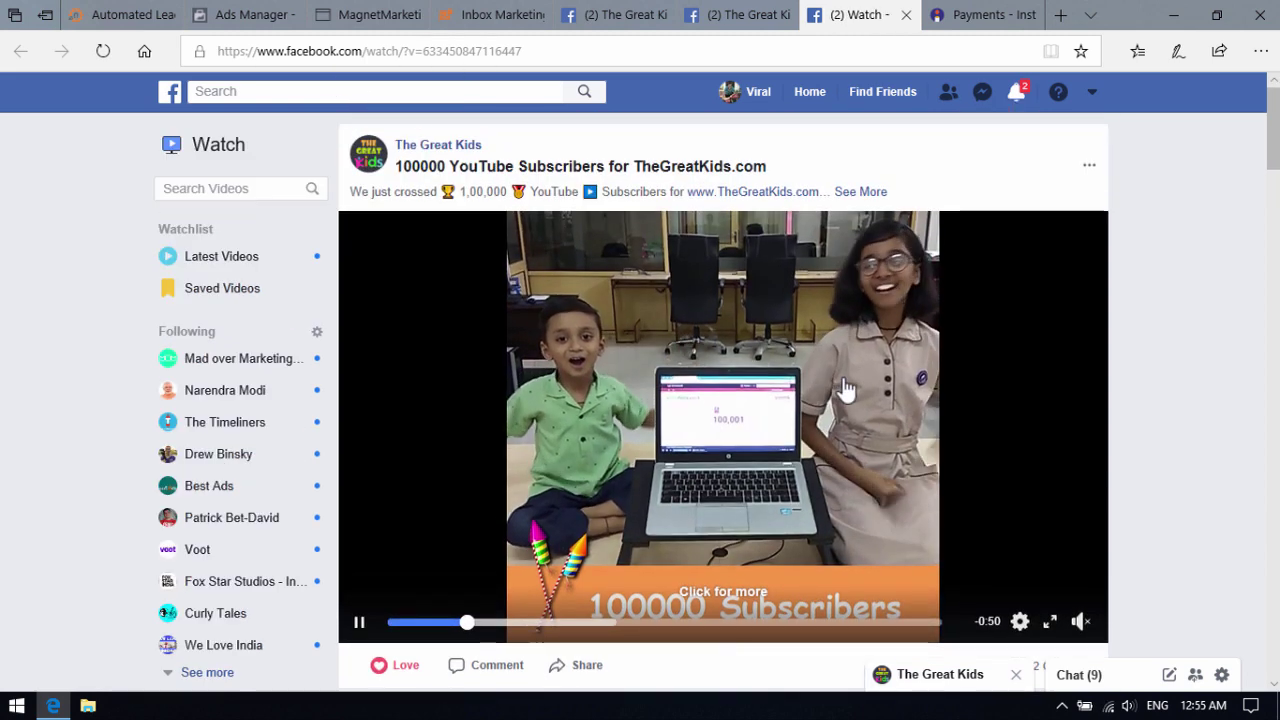
scroll(800, 520, "down", 1)
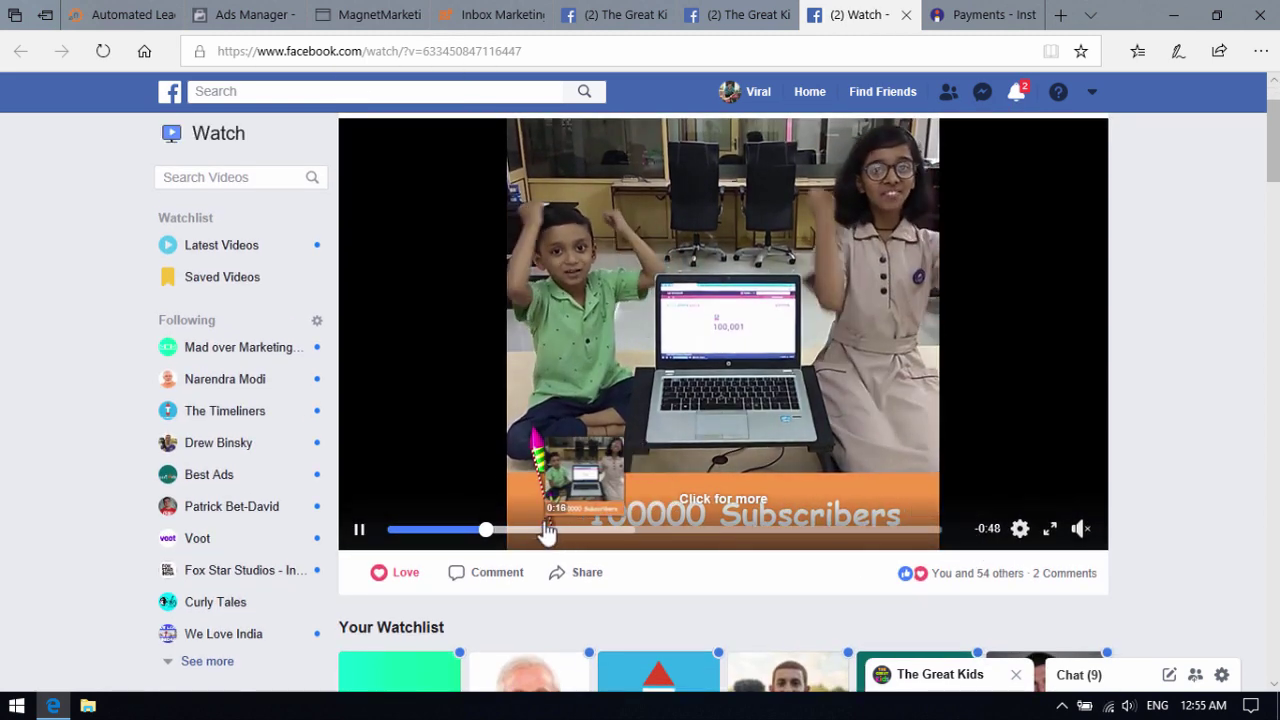
left_click(570, 537)
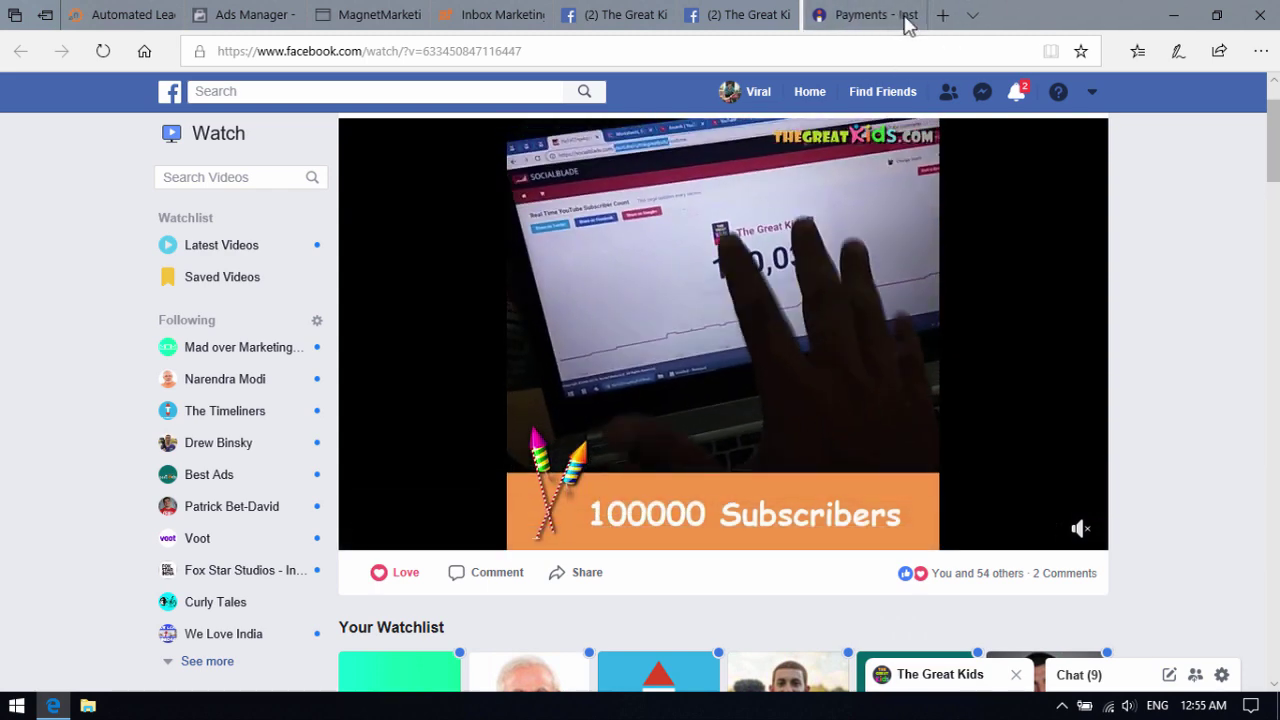
left_click(906, 15)
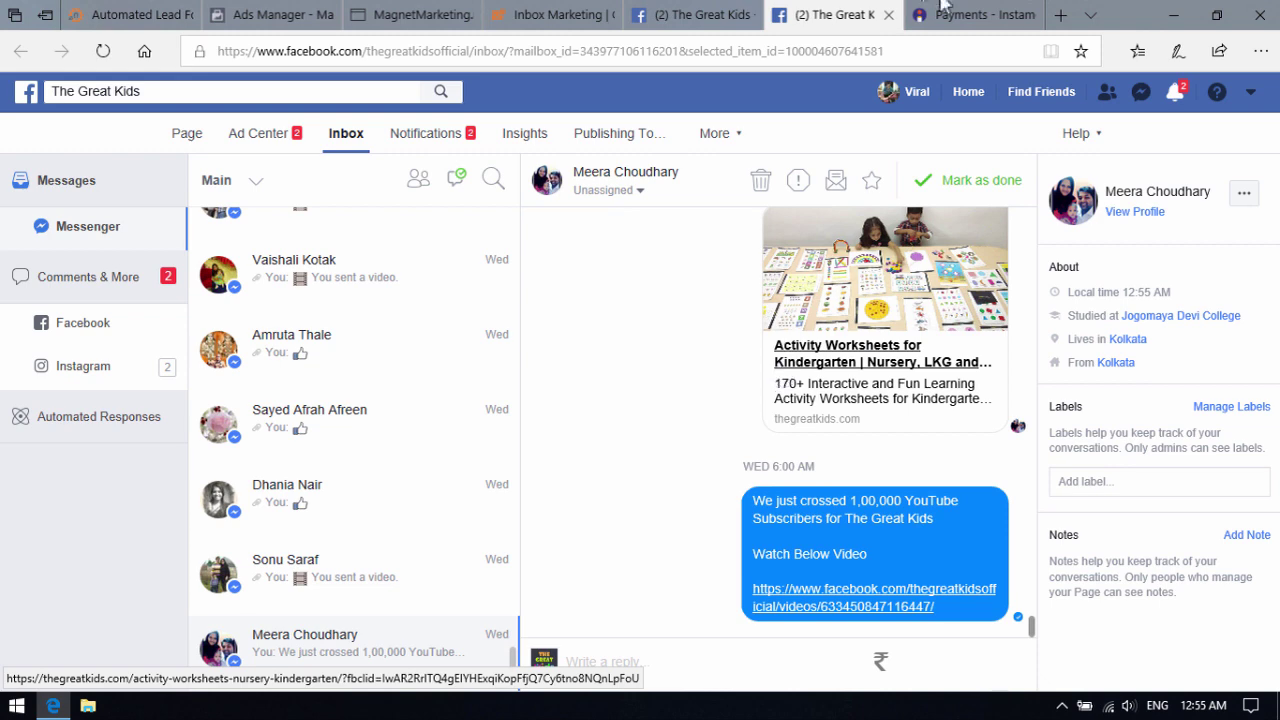
Return to the Instamojo payments and set both the start and end dates to 2019-03-12.
left_click(942, 9)
scroll(543, 318, "down", 1)
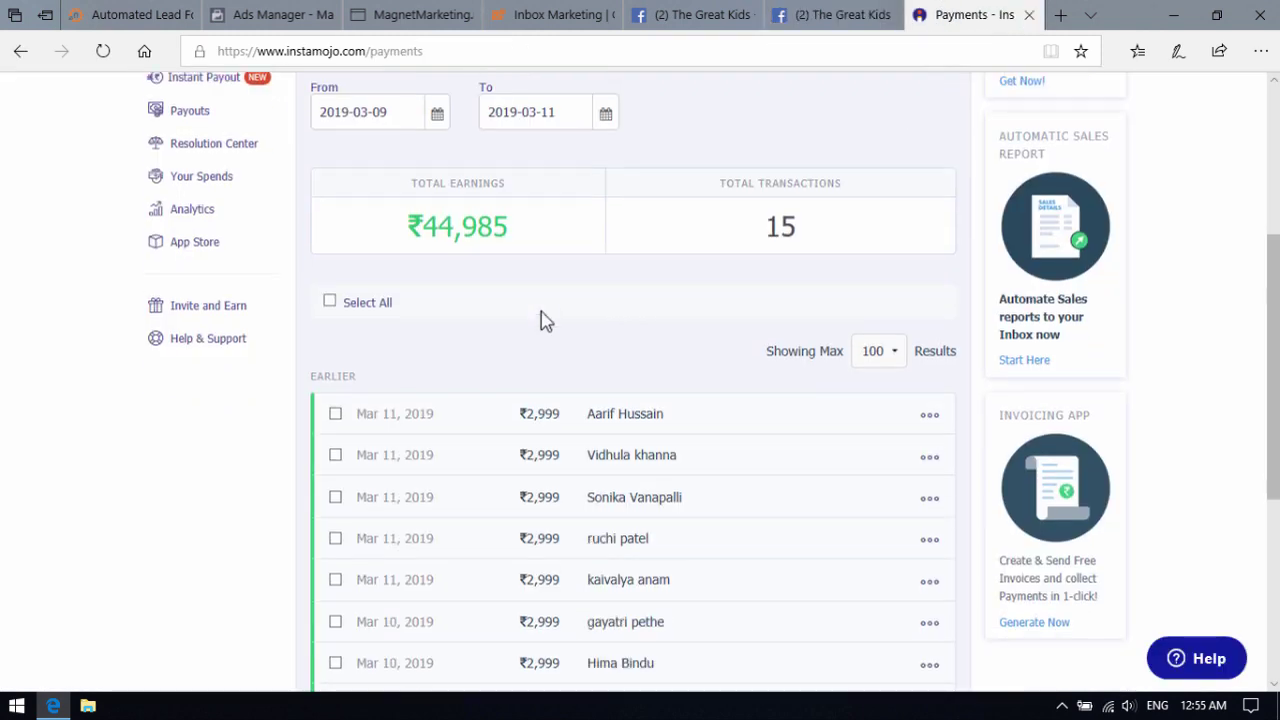
scroll(446, 312, "up", 1)
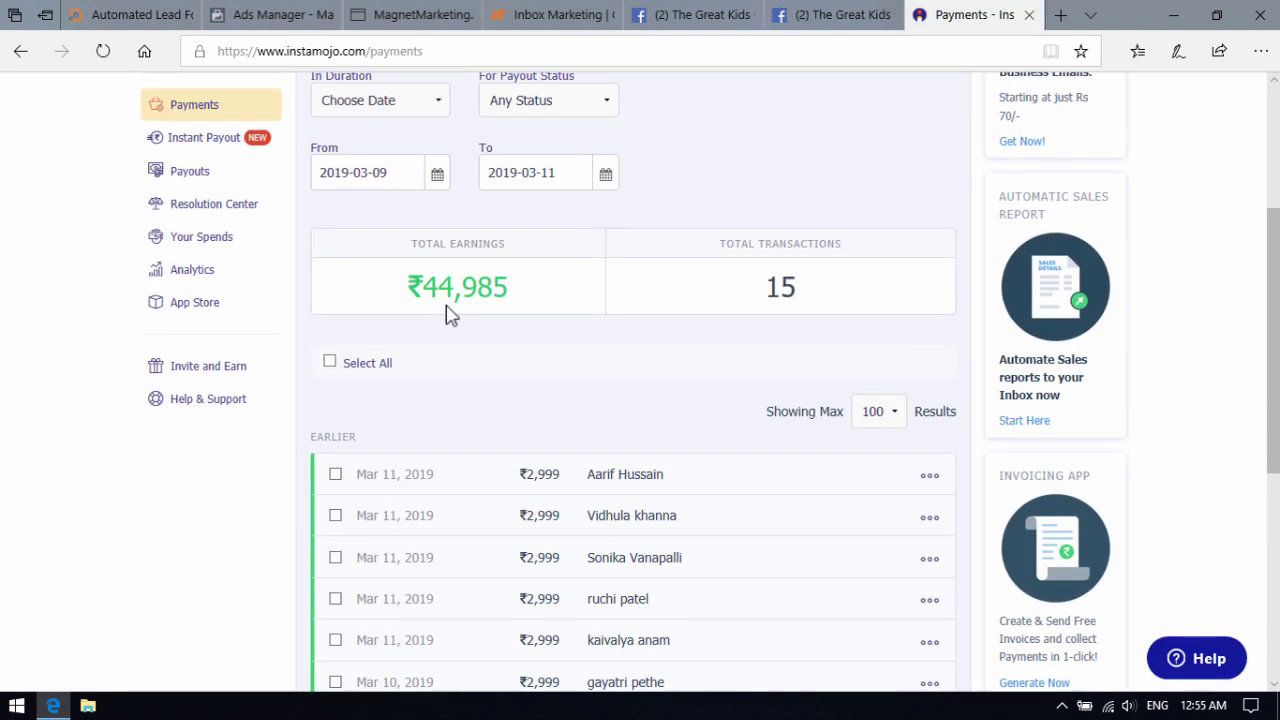
left_click(437, 183)
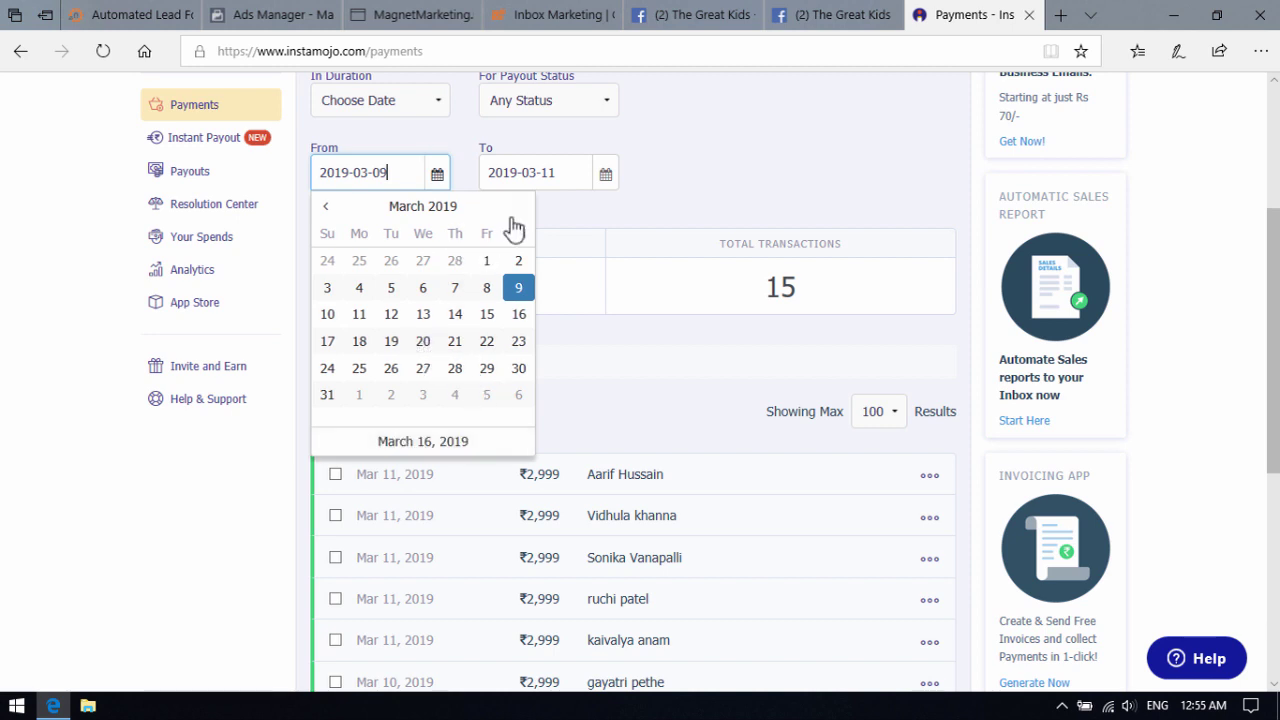
left_click(391, 314)
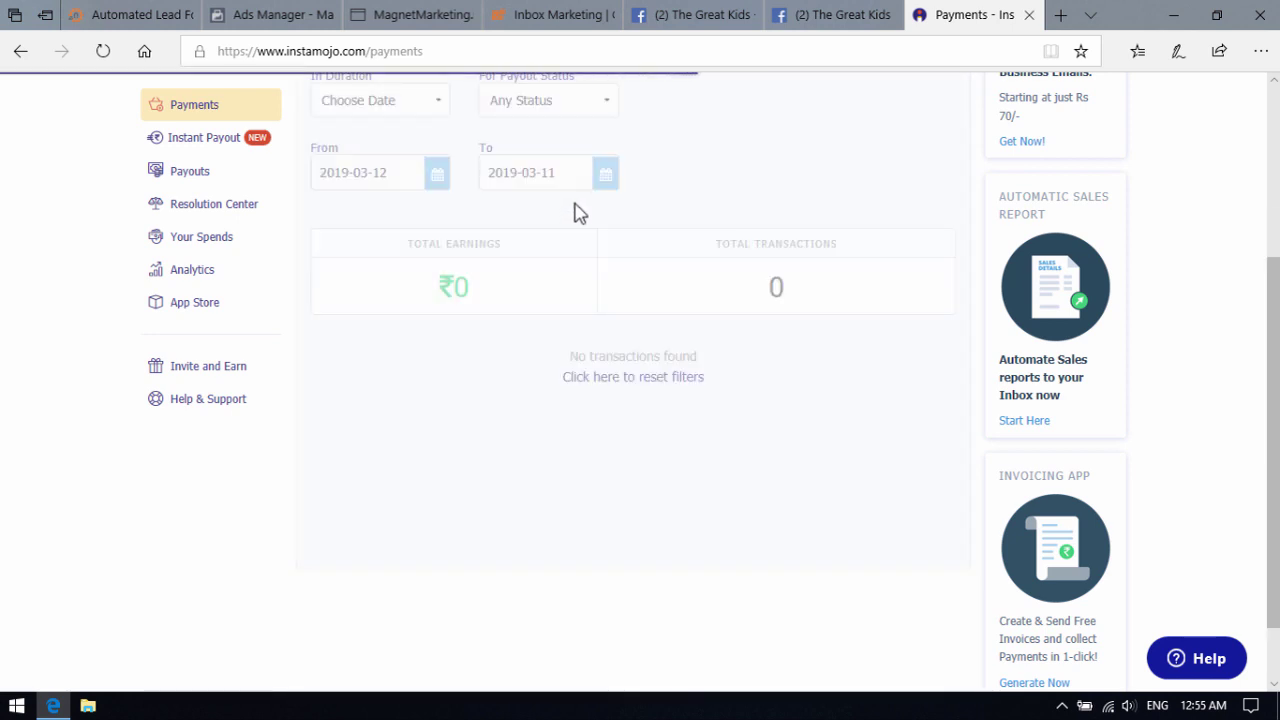
left_click(605, 178)
left_click(560, 315)
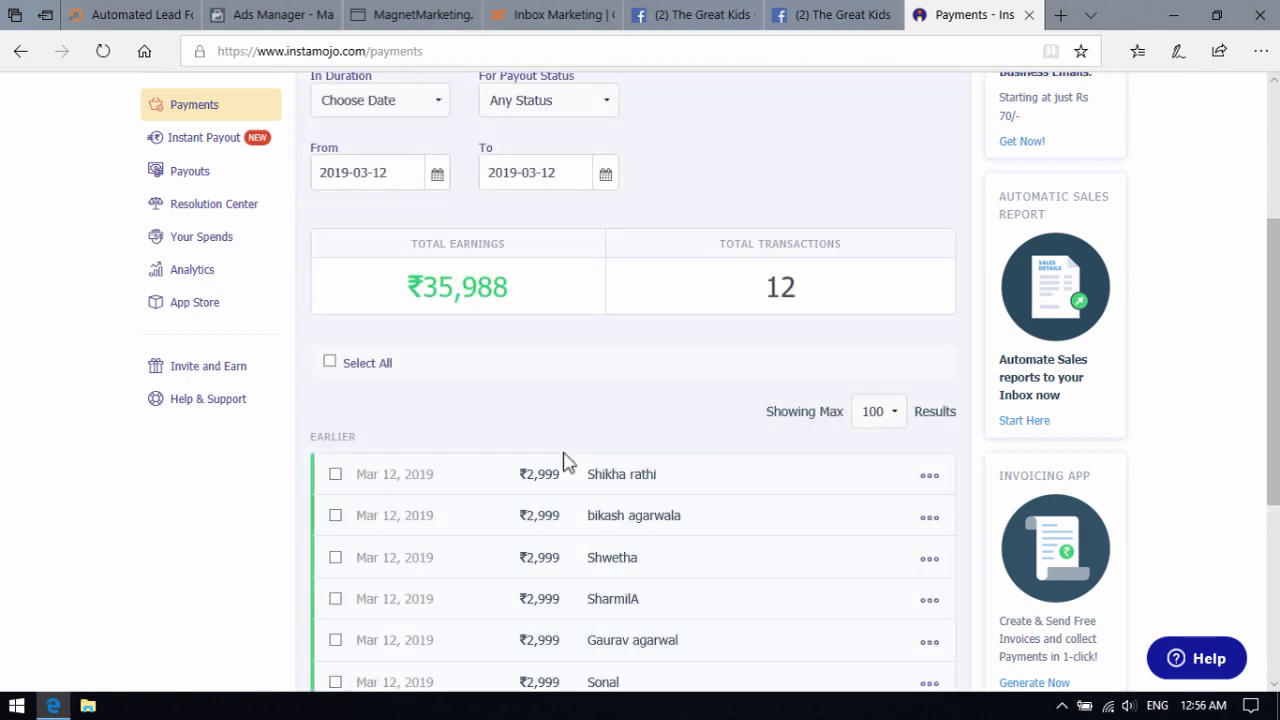
Highlight the total transactions and total earnings for Mar 12, 2019.
left_click_drag(757, 290, 815, 300)
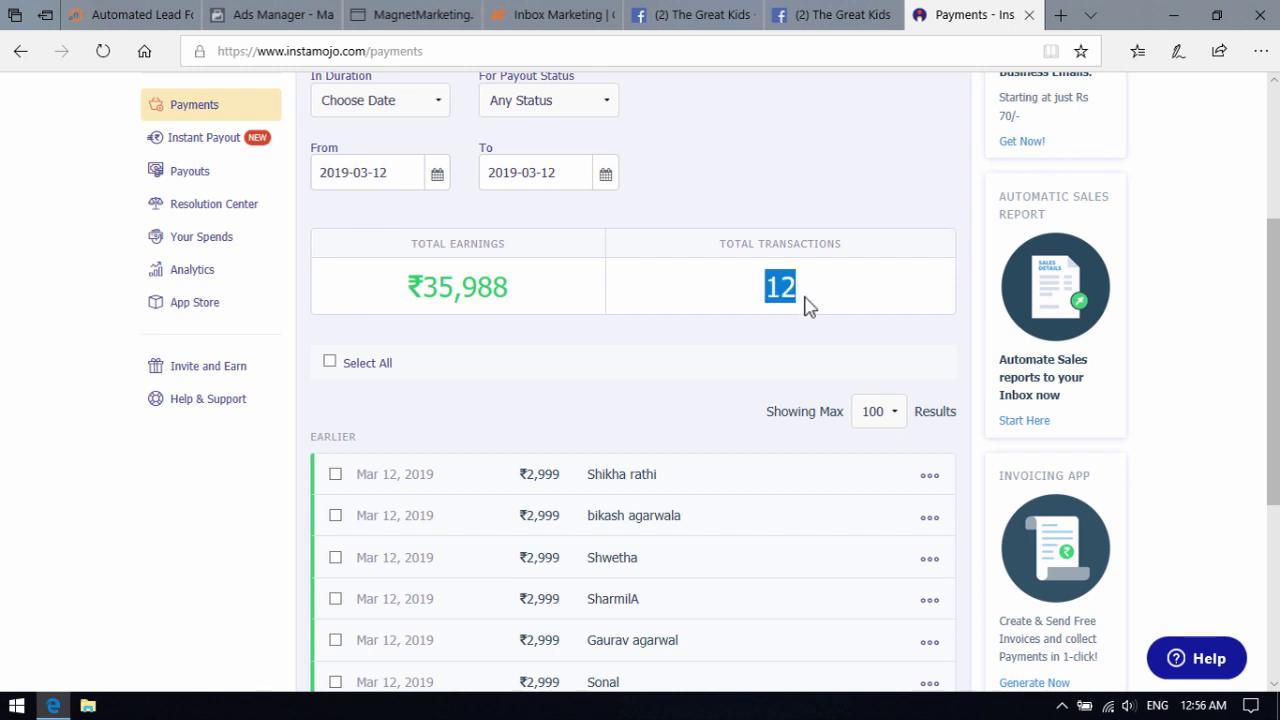
left_click(809, 306)
left_click_drag(764, 288, 820, 318)
left_click(820, 318)
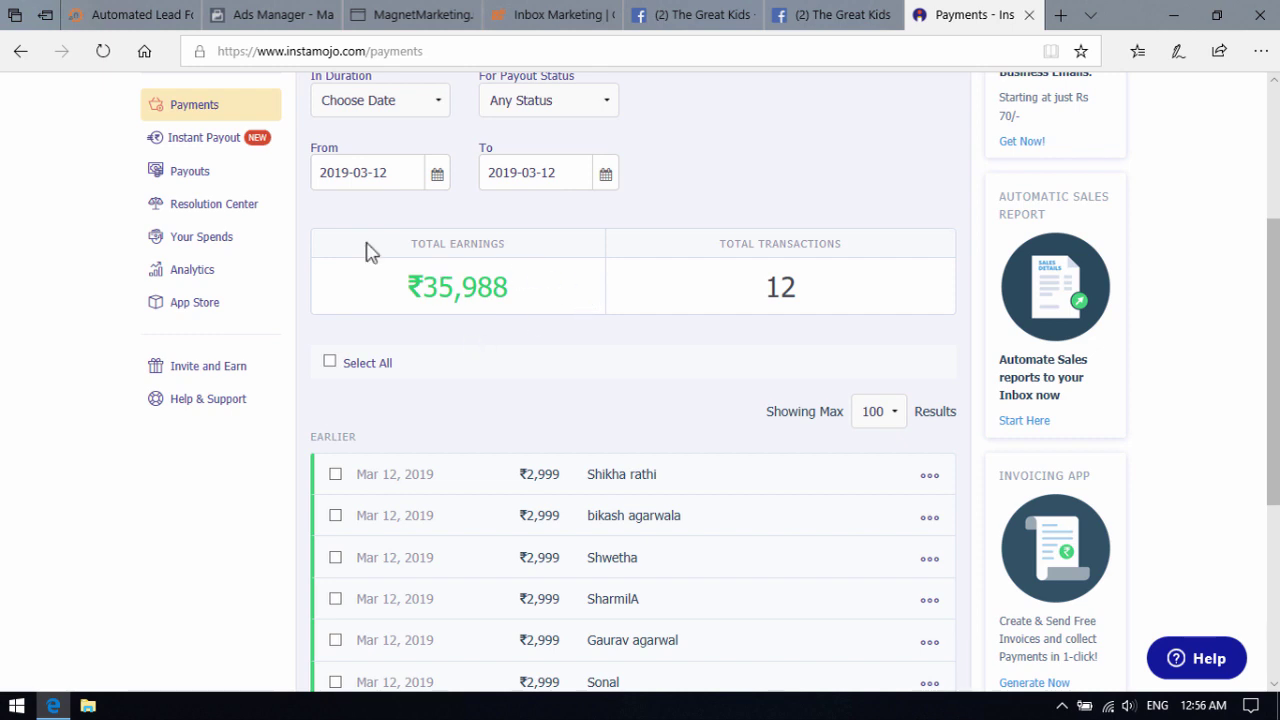
left_click_drag(416, 292, 533, 288)
left_click(449, 209)
Filter the payments from 2019-03-11 to 2019-03-11 and highlight that day's total earnings and total transactions for comparison.
left_click(437, 172)
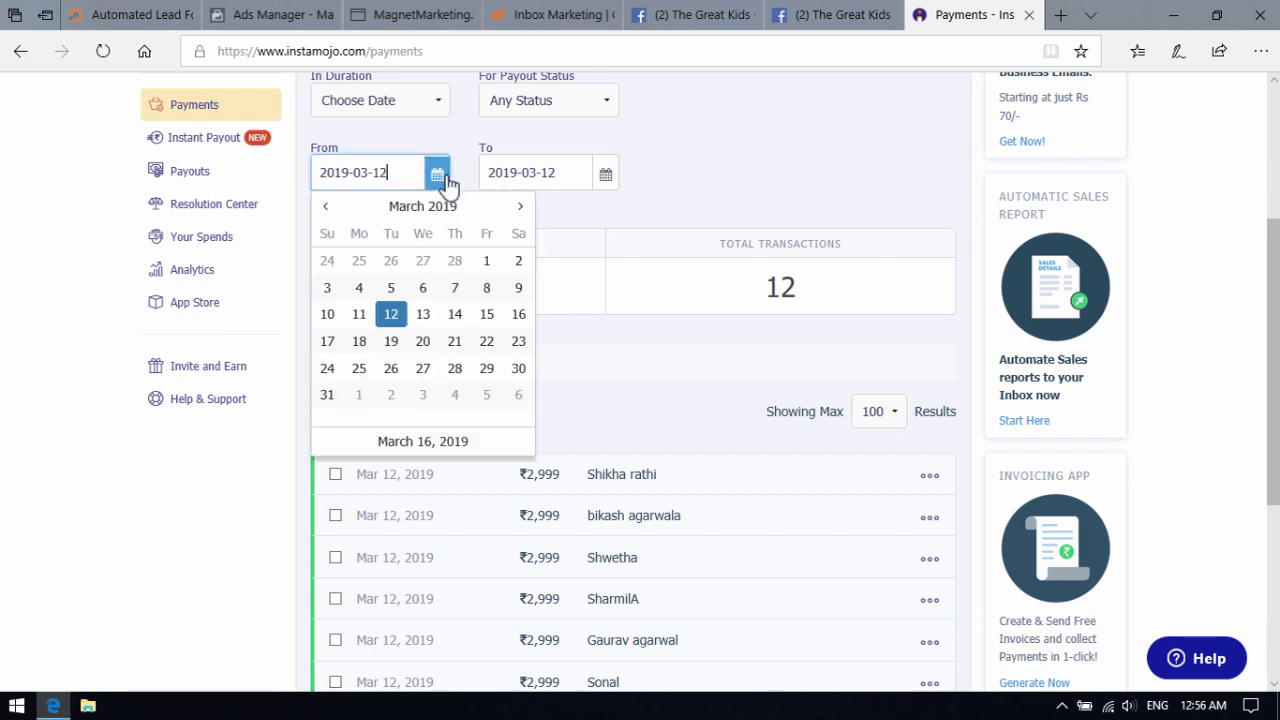
left_click(359, 316)
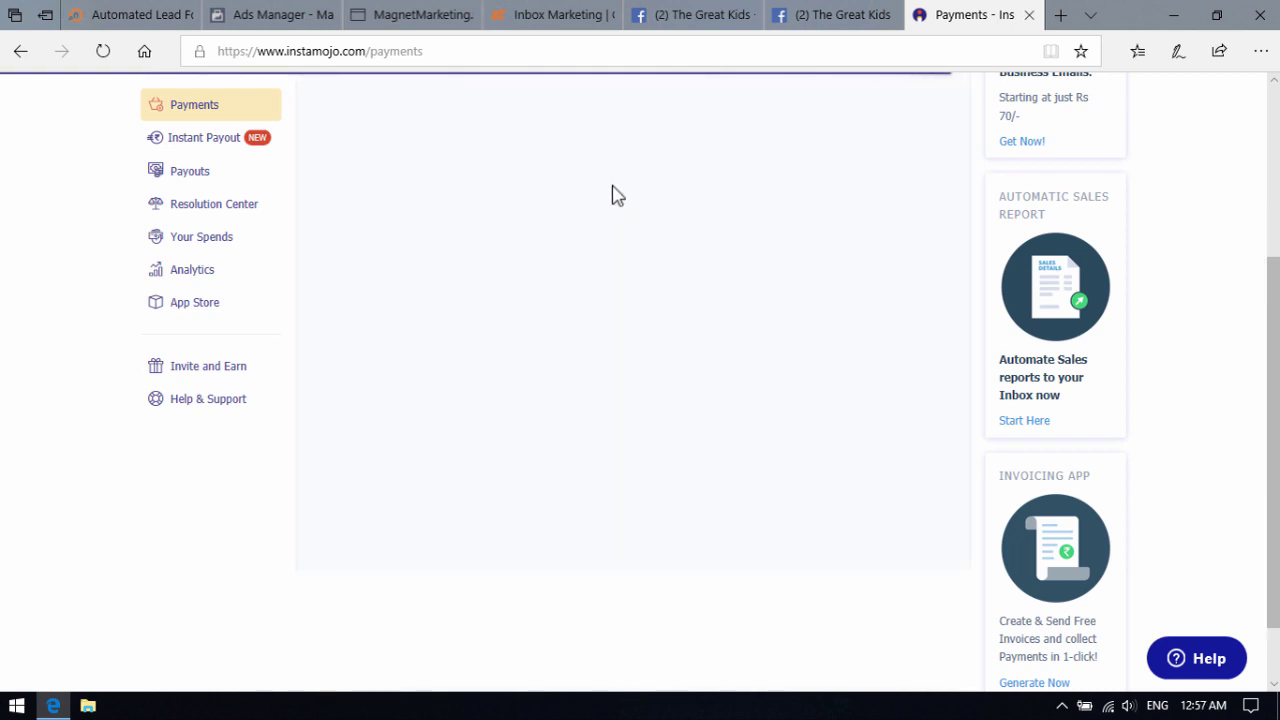
left_click(606, 175)
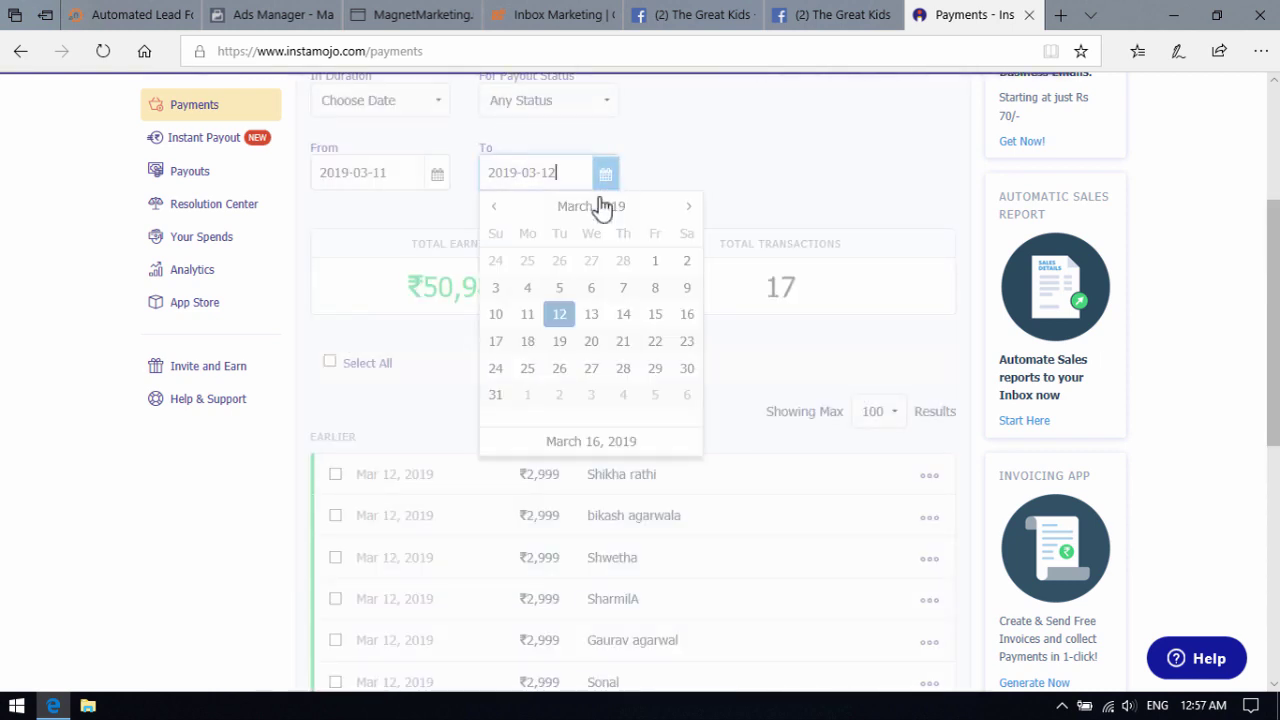
left_click(526, 316)
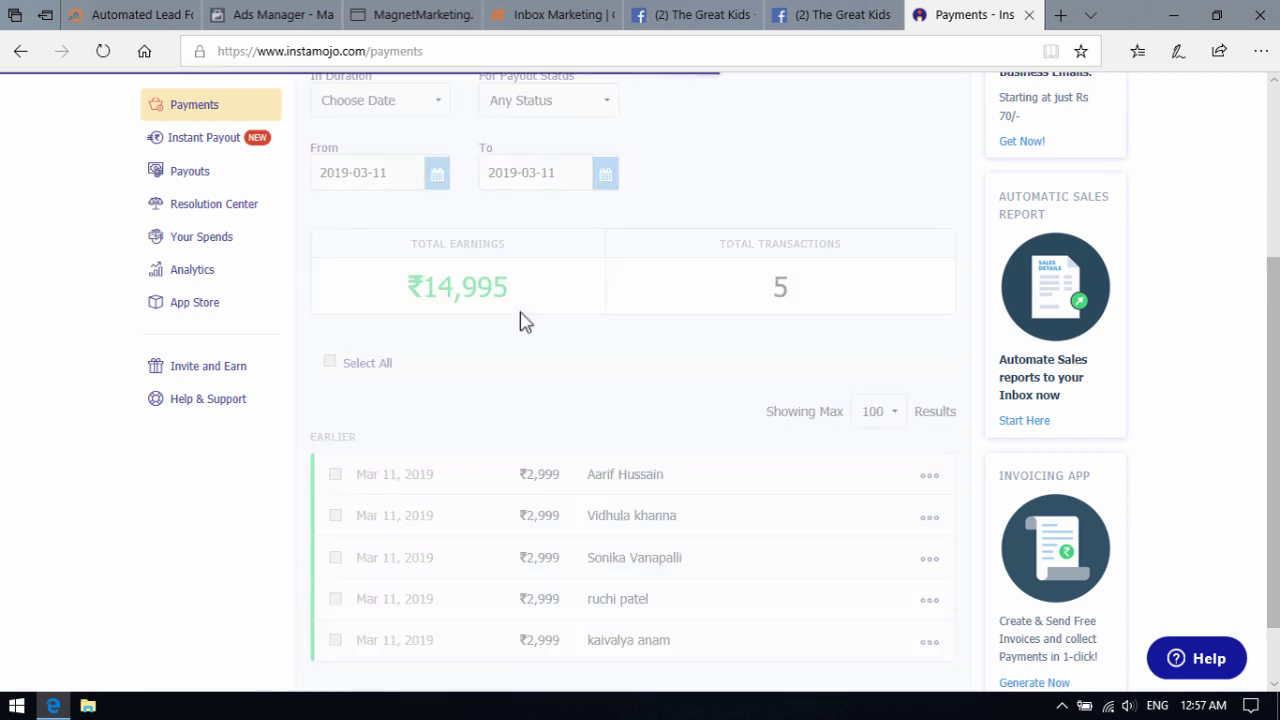
left_click_drag(422, 288, 545, 302)
left_click(551, 323)
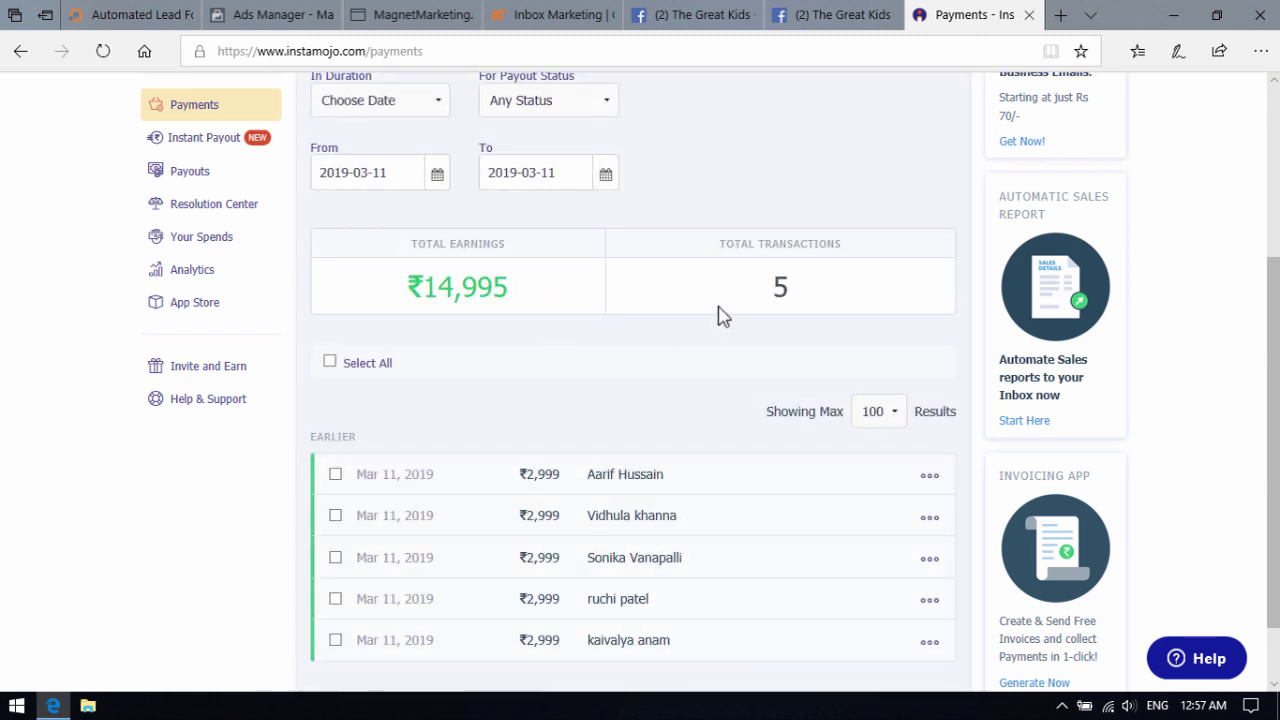
left_click_drag(751, 293, 840, 308)
left_click(817, 323)
Set the payments date range back to 2019-03-12 for both the start and end dates.
left_click(437, 176)
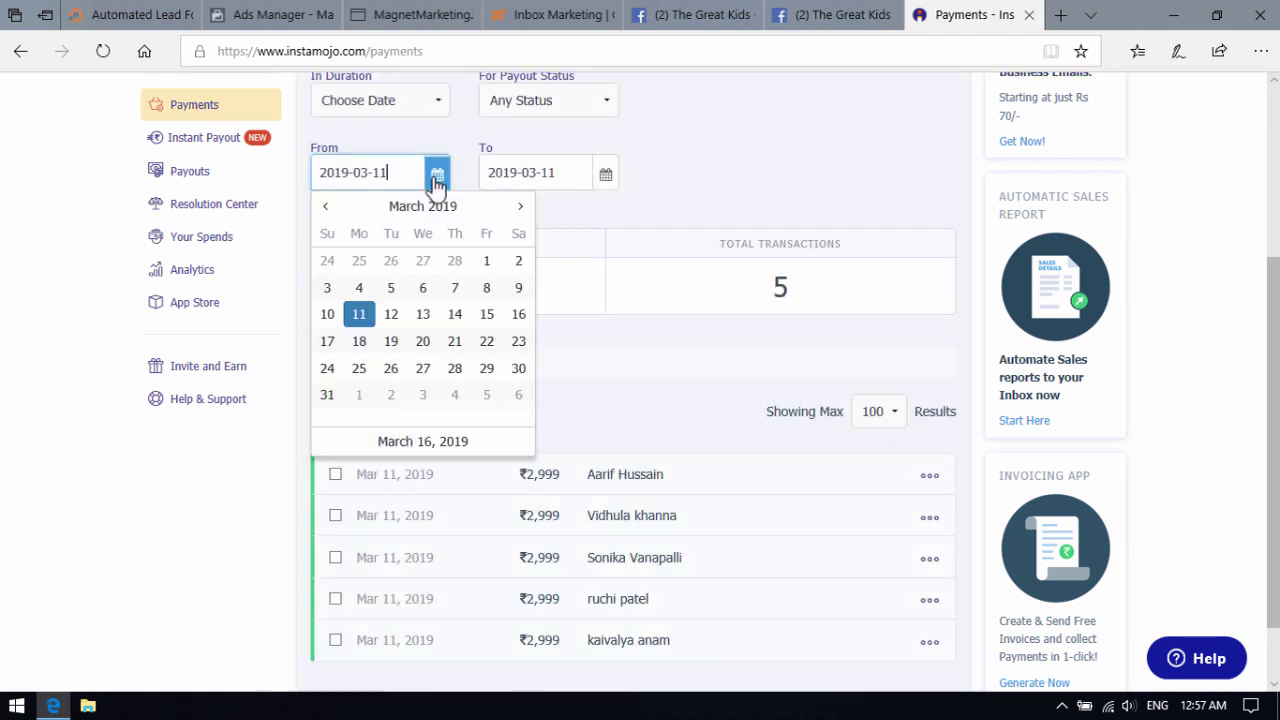
left_click(391, 316)
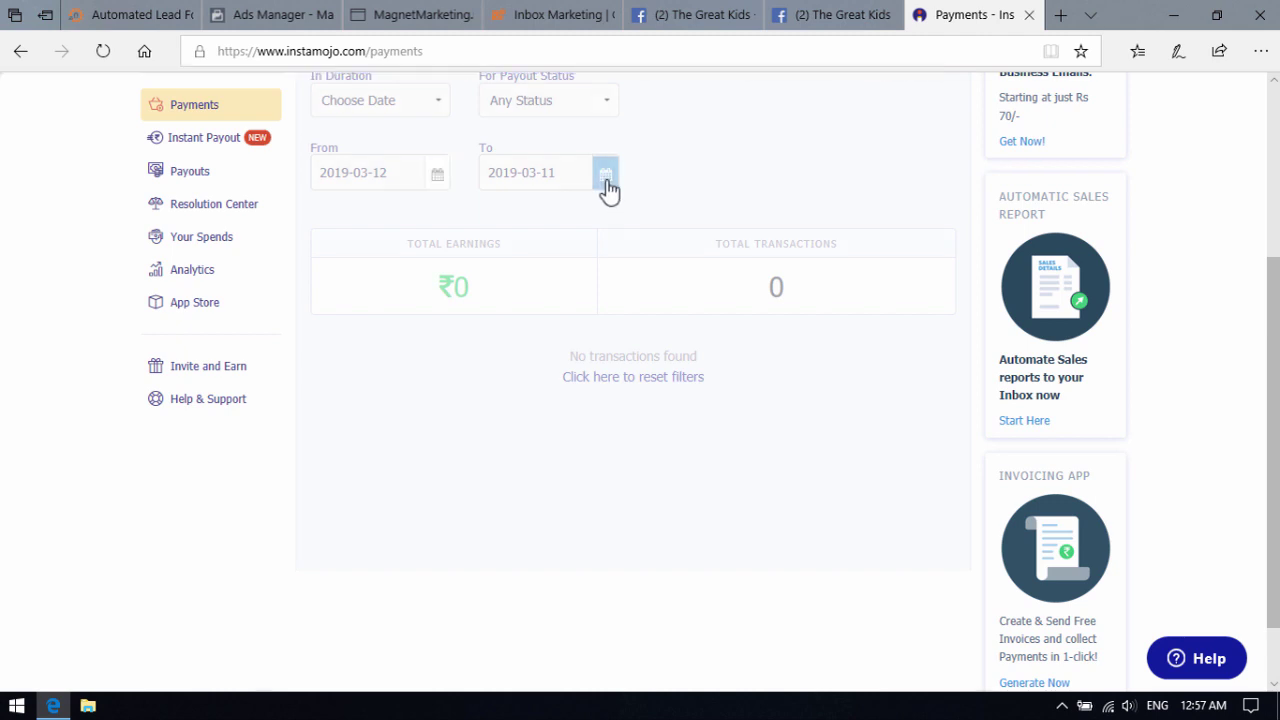
left_click(605, 176)
left_click(560, 316)
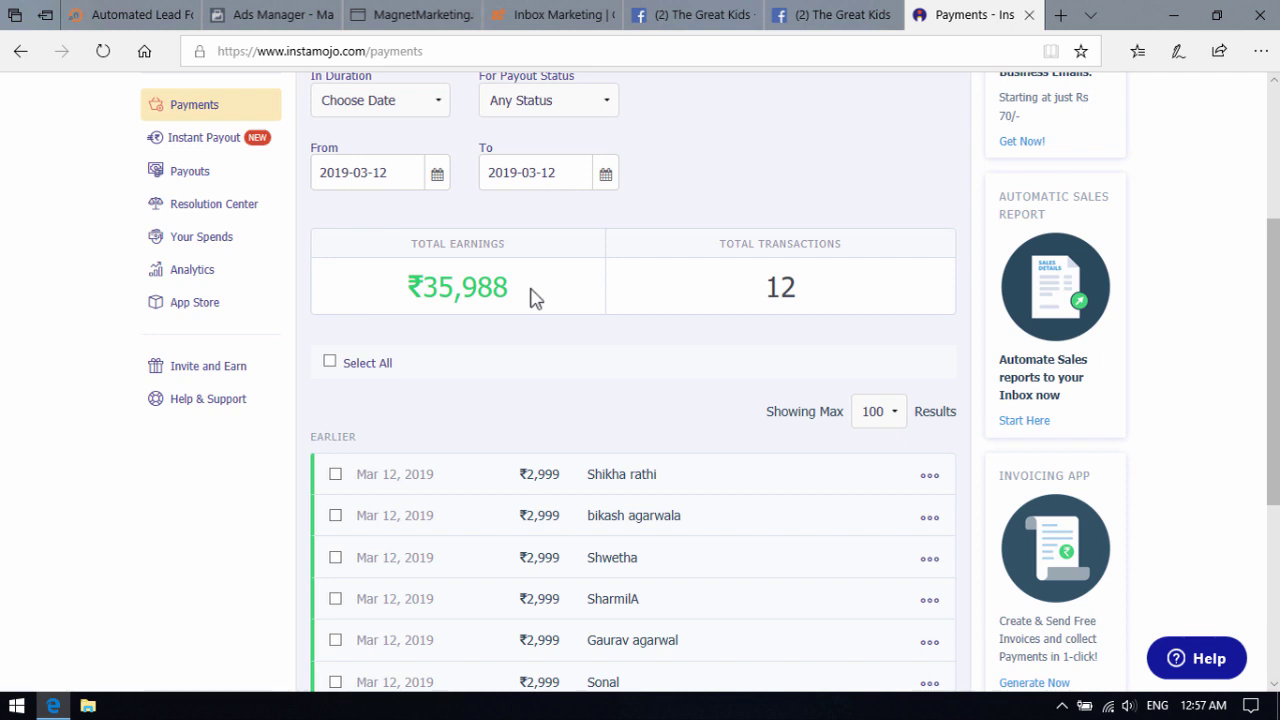
Leave Instamojo for the Magnet Marketing automated lead follow-up page and highlight the Facebook Messenger Marketing heading.
left_click(566, 14)
left_click(441, 14)
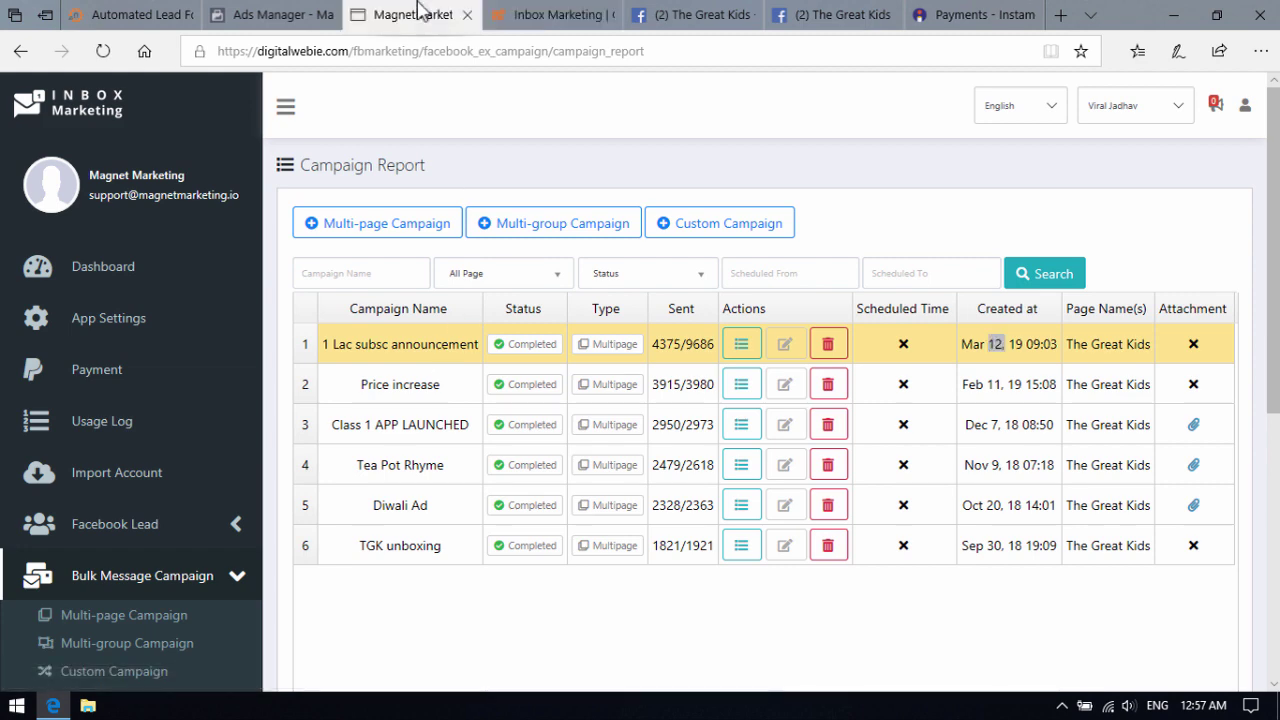
left_click(105, 14)
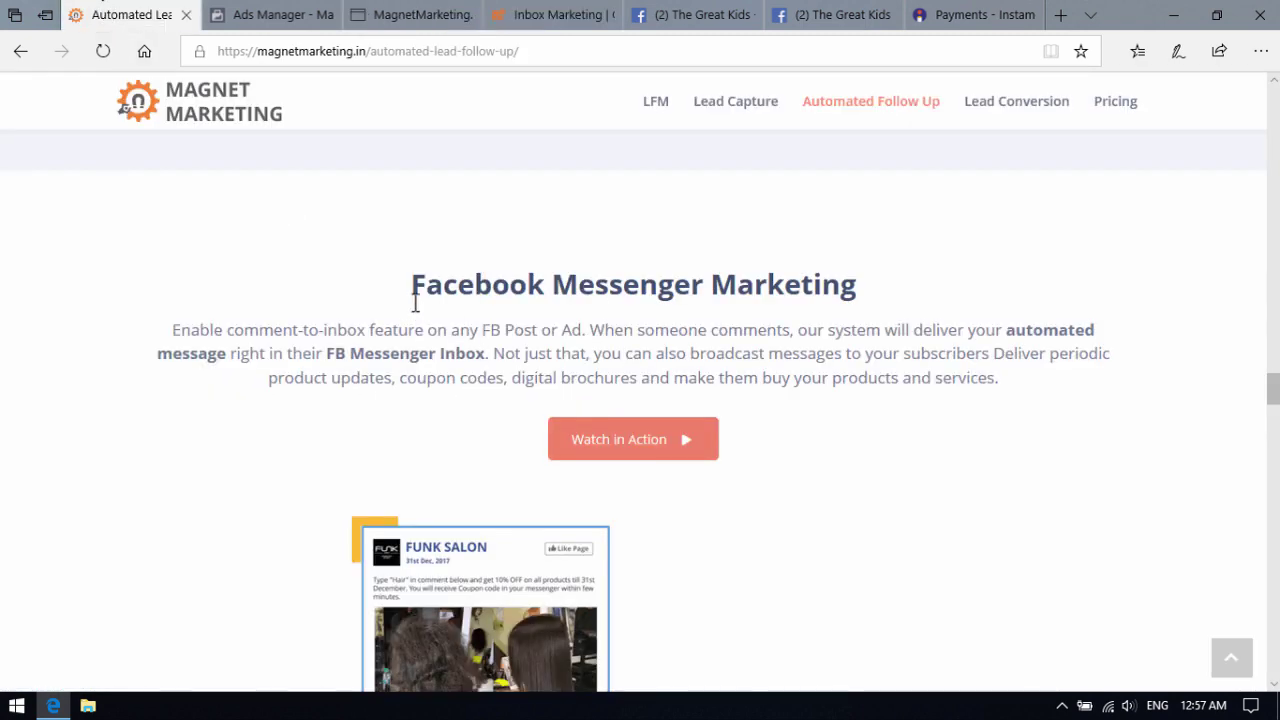
left_click_drag(412, 292, 850, 292)
left_click(815, 360)
Examine the Funk Salon example of comment to Messenger inbox and auto comment reply.
scroll(802, 367, "down", 1)
scroll(802, 367, "down", 3)
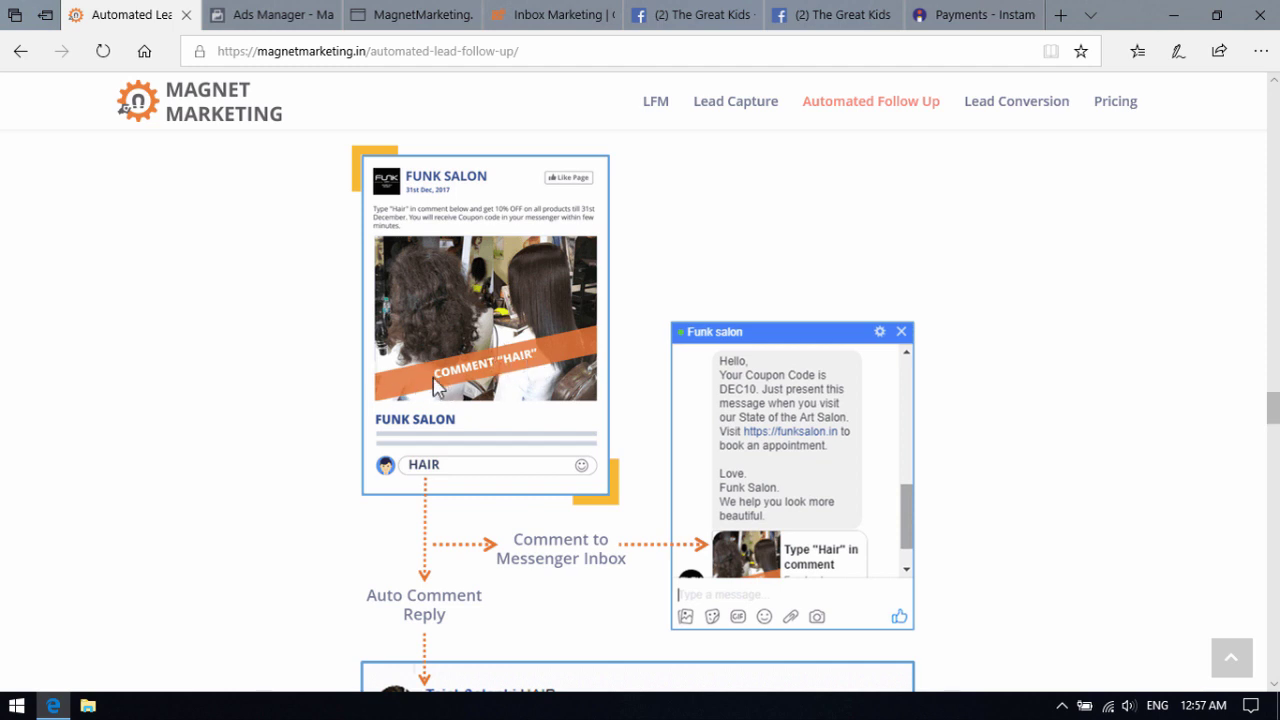
scroll(428, 475, "down", 1)
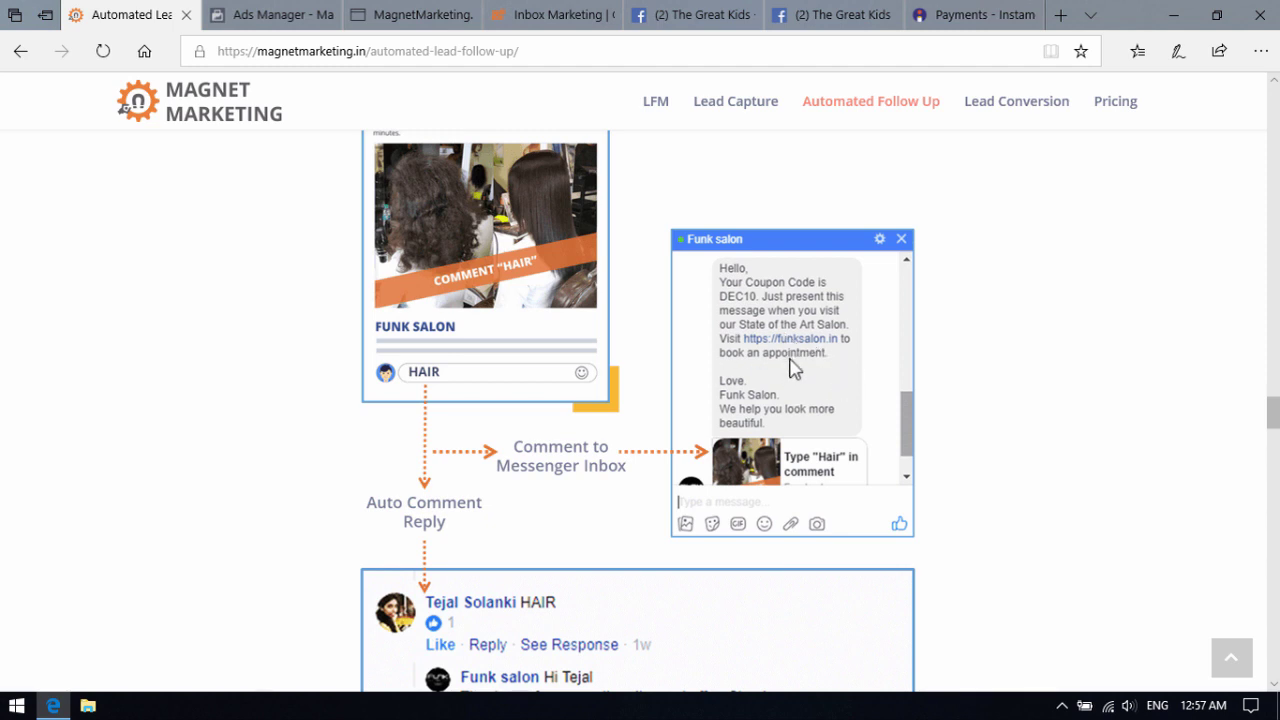
scroll(775, 366, "down", 2)
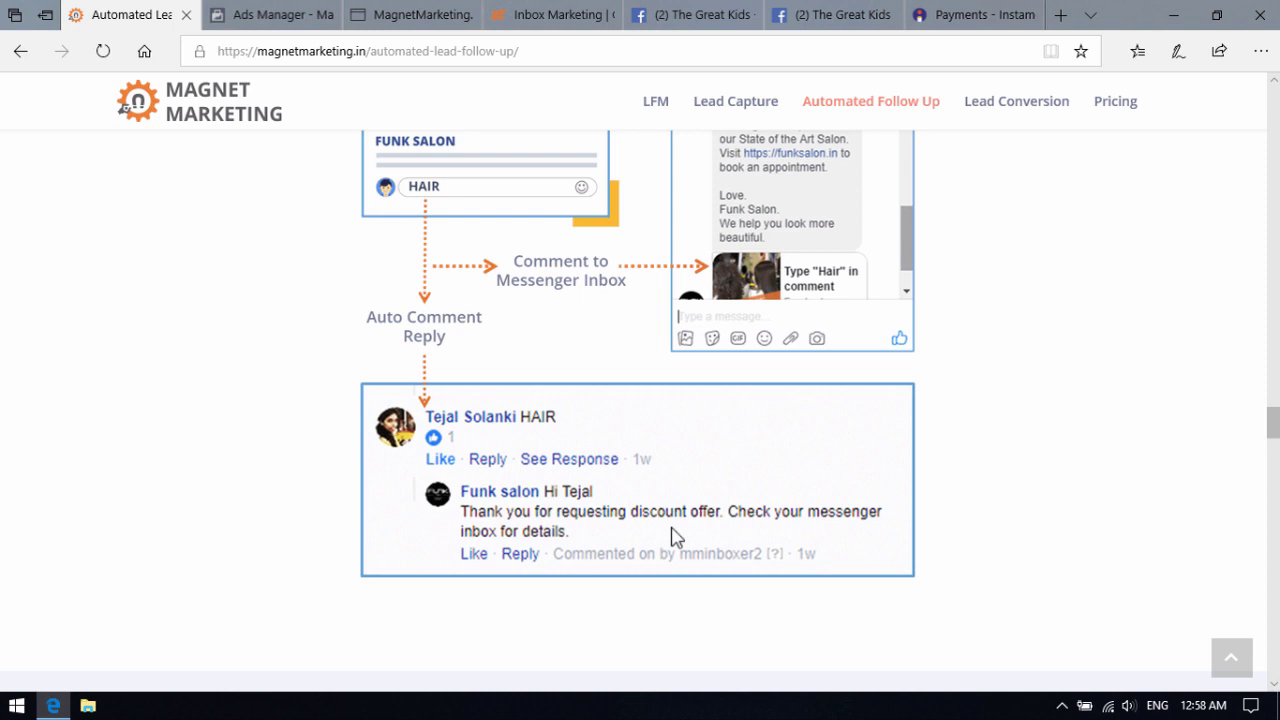
scroll(672, 537, "up", 5)
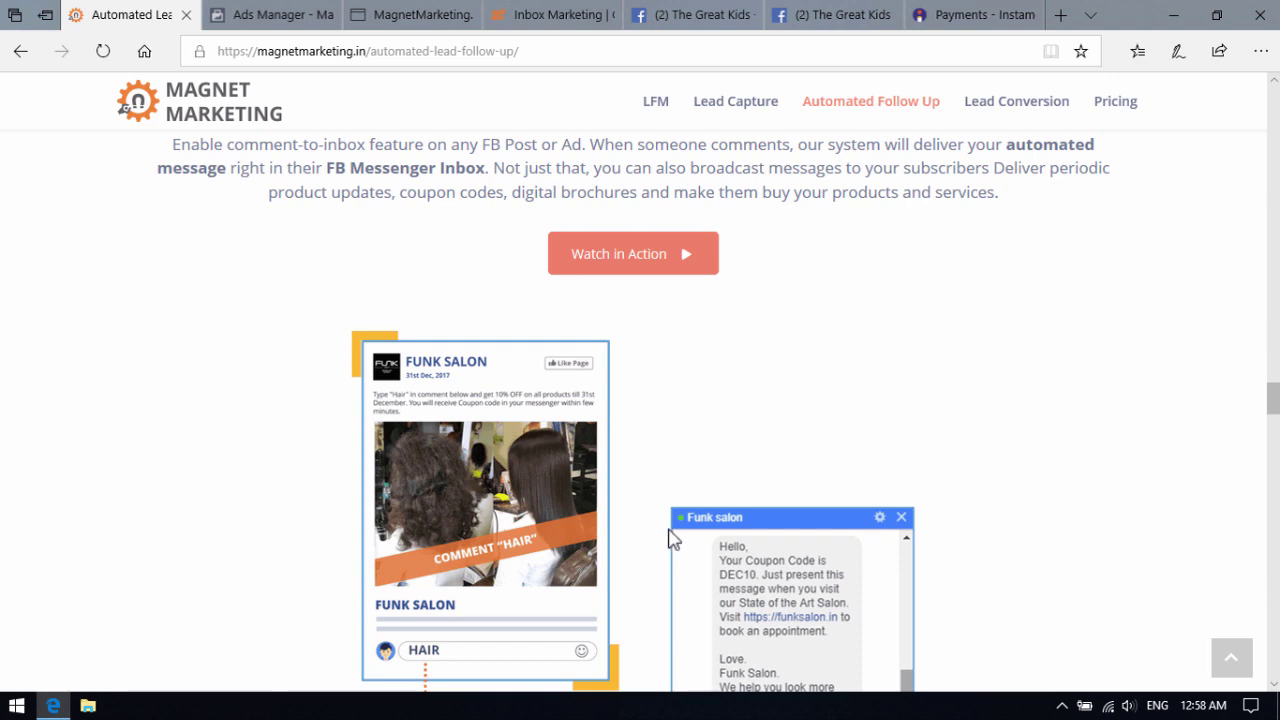
Switch to Inbox Marketing, start a new multi-page bulk message campaign, and choose all pages as its recipients.
left_click(558, 15)
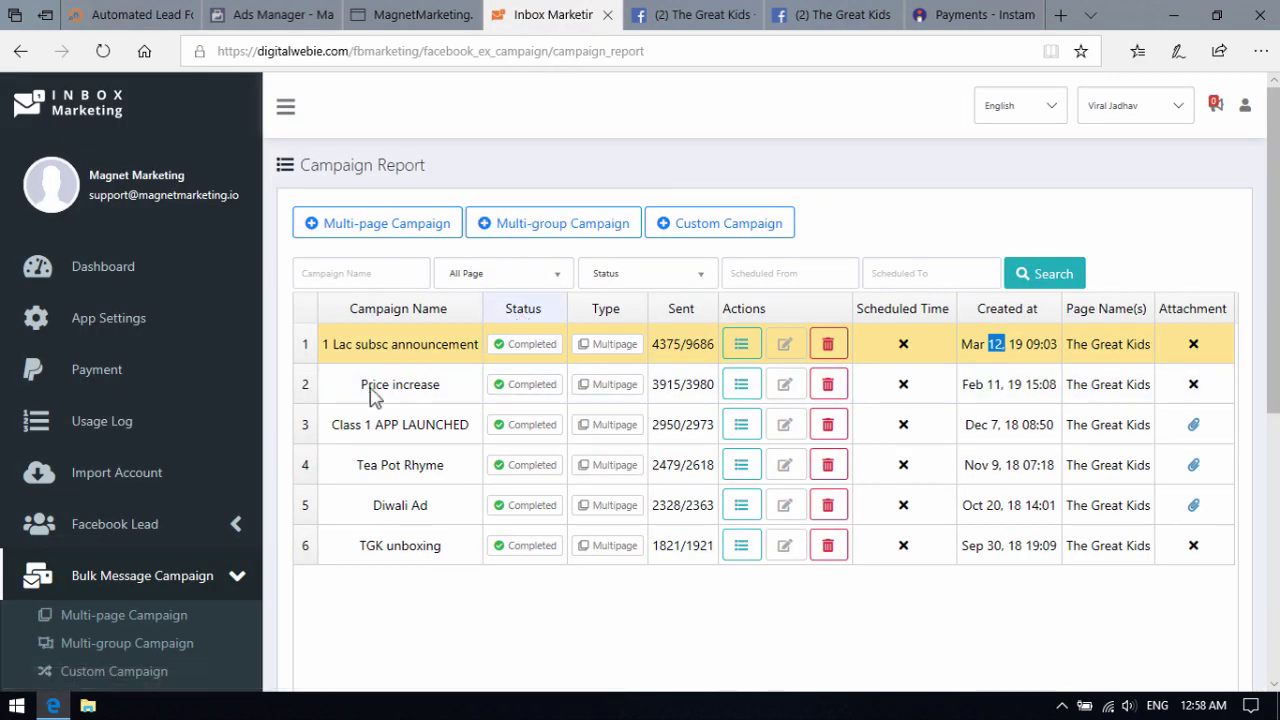
scroll(300, 470, "down", 3)
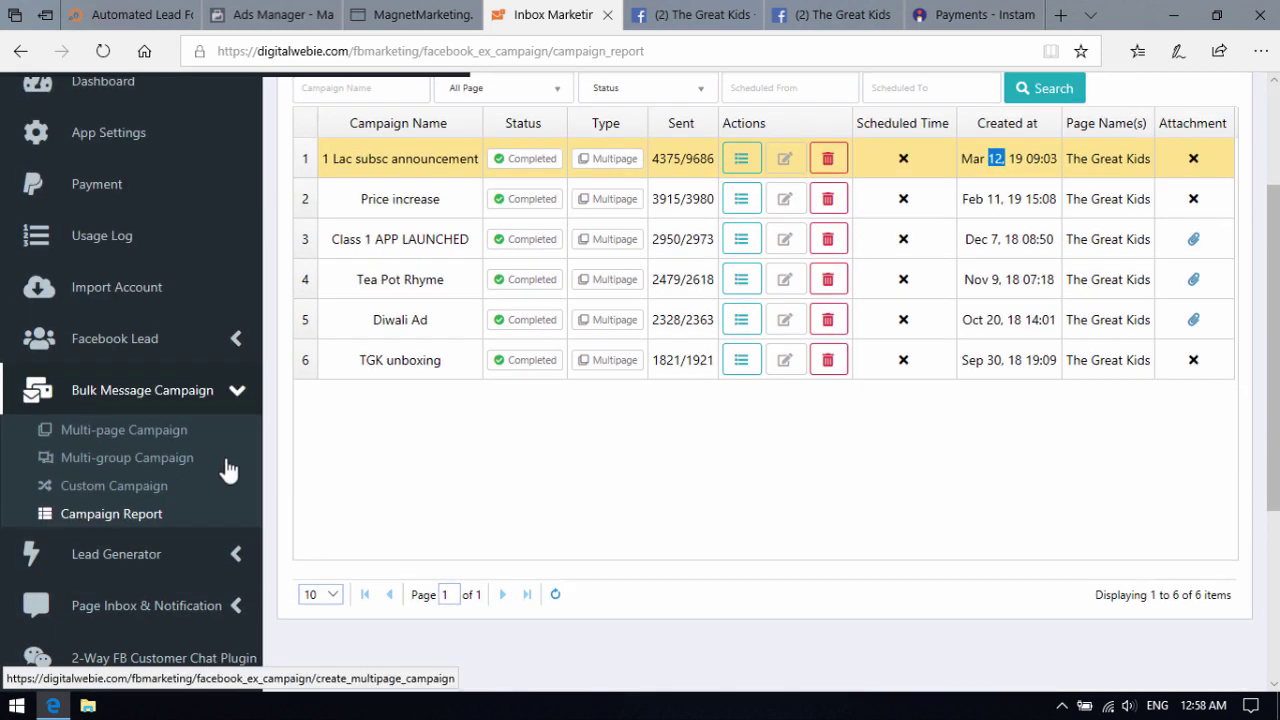
left_click(128, 431)
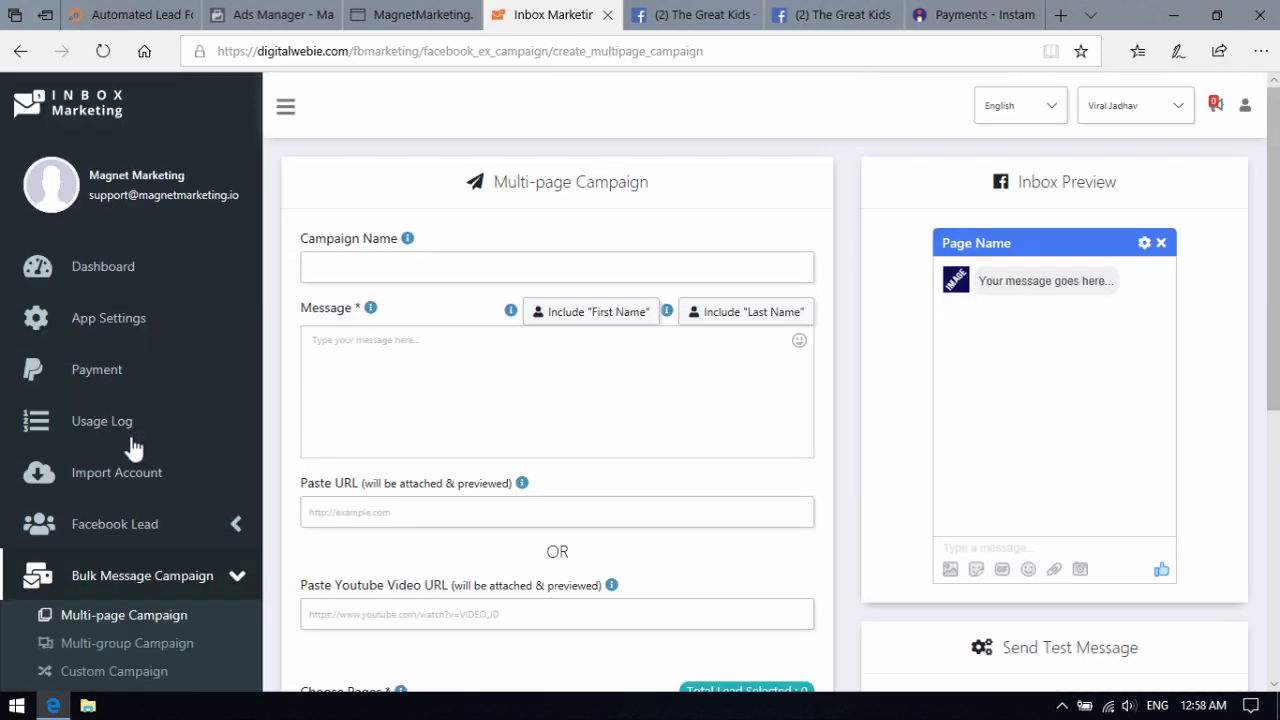
scroll(206, 503, "down", 4)
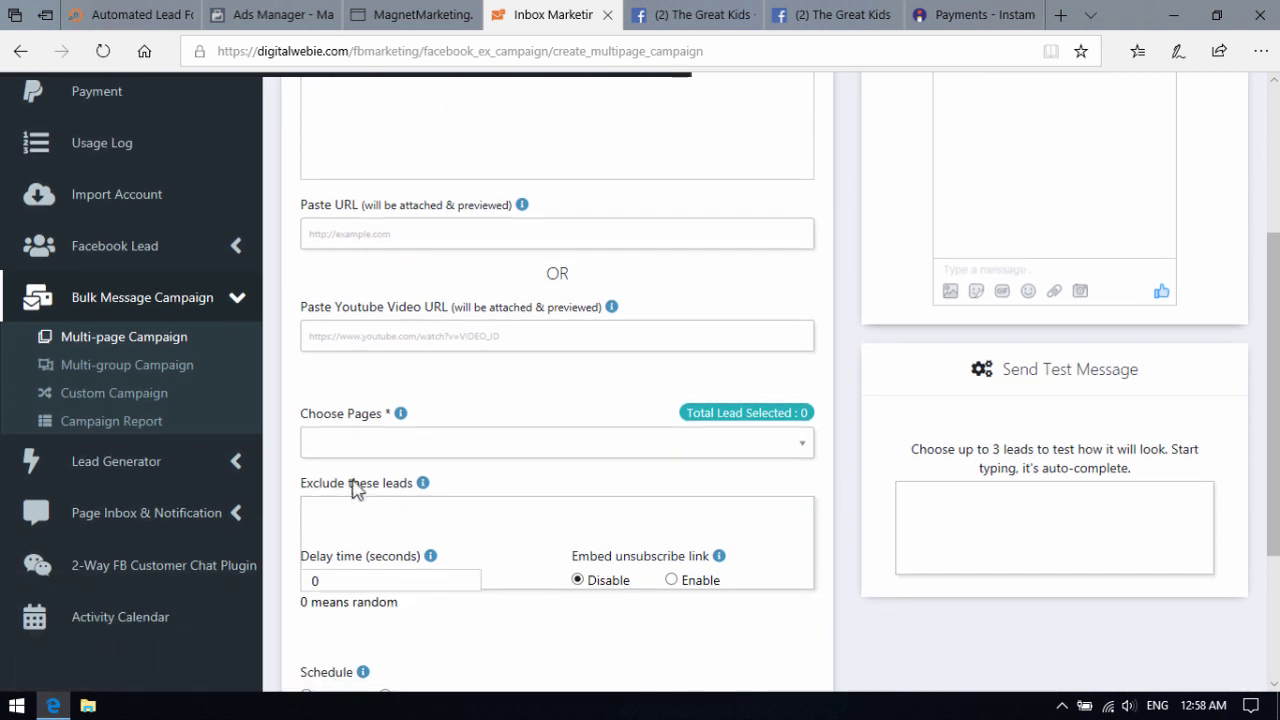
left_click(366, 450)
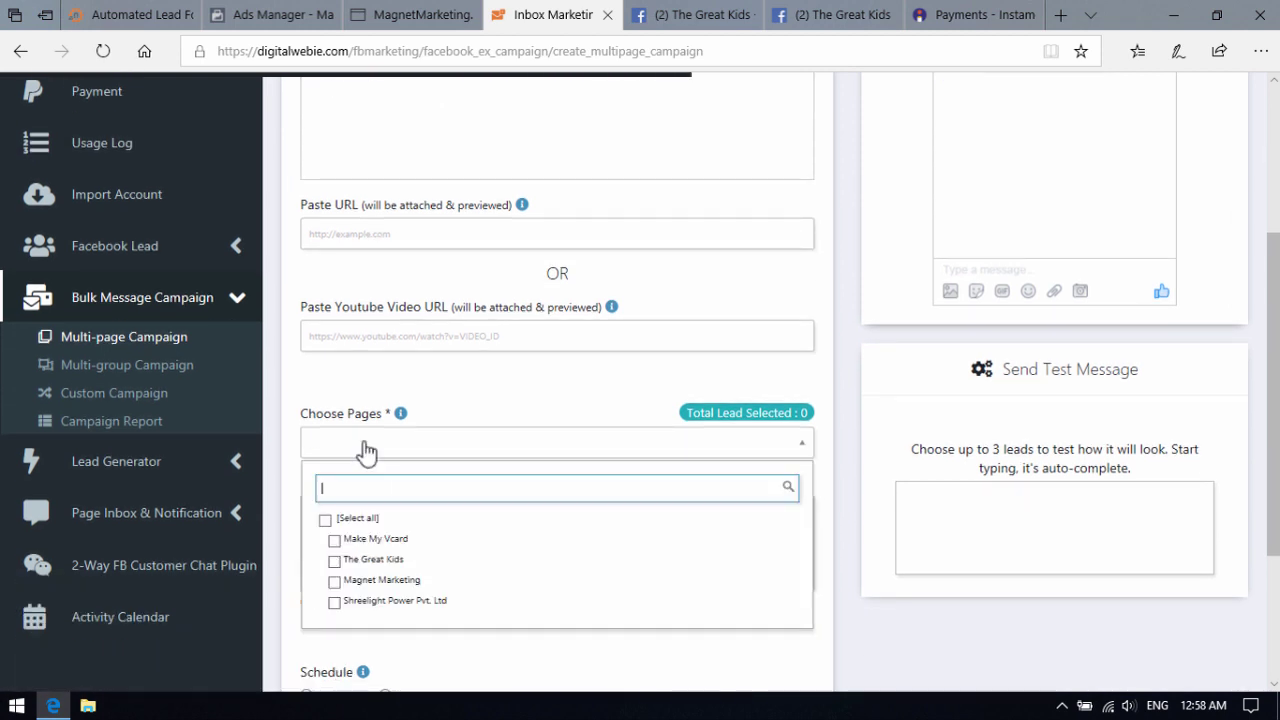
left_click(326, 520)
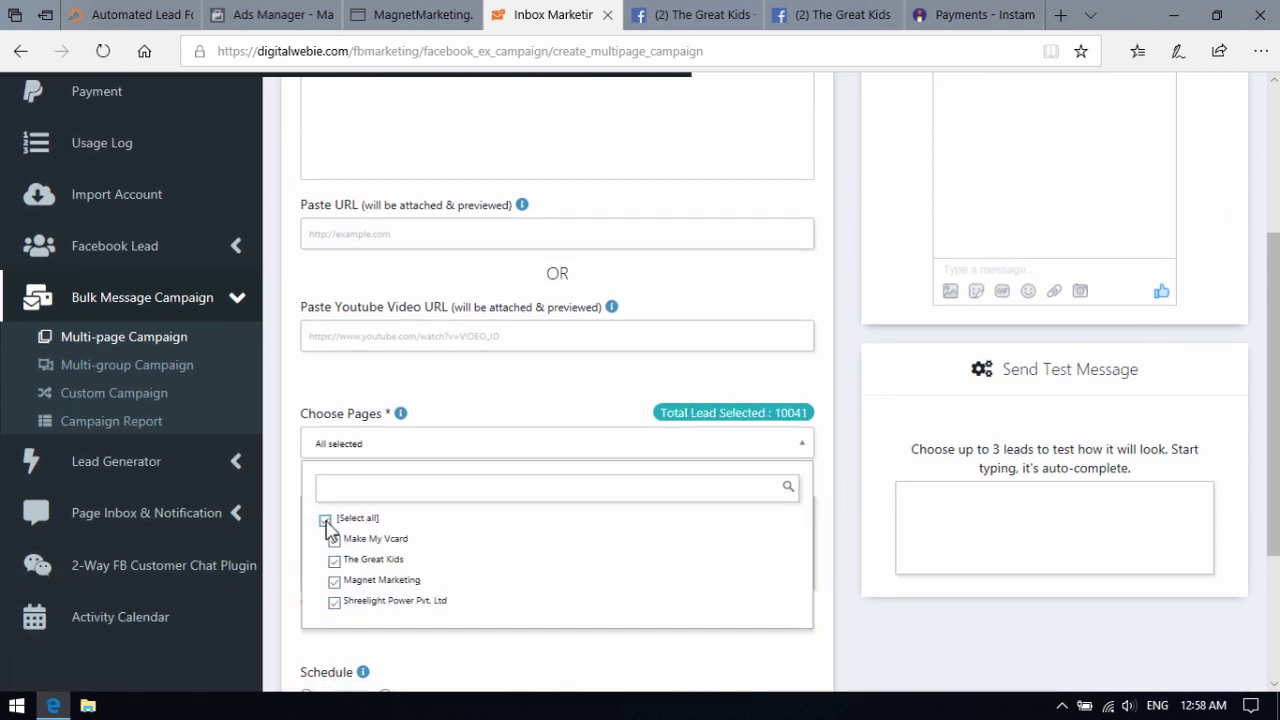
Switch to Ads Manager and highlight the total amount spent across all campaigns for Mar 11, 2019.
left_click(275, 14)
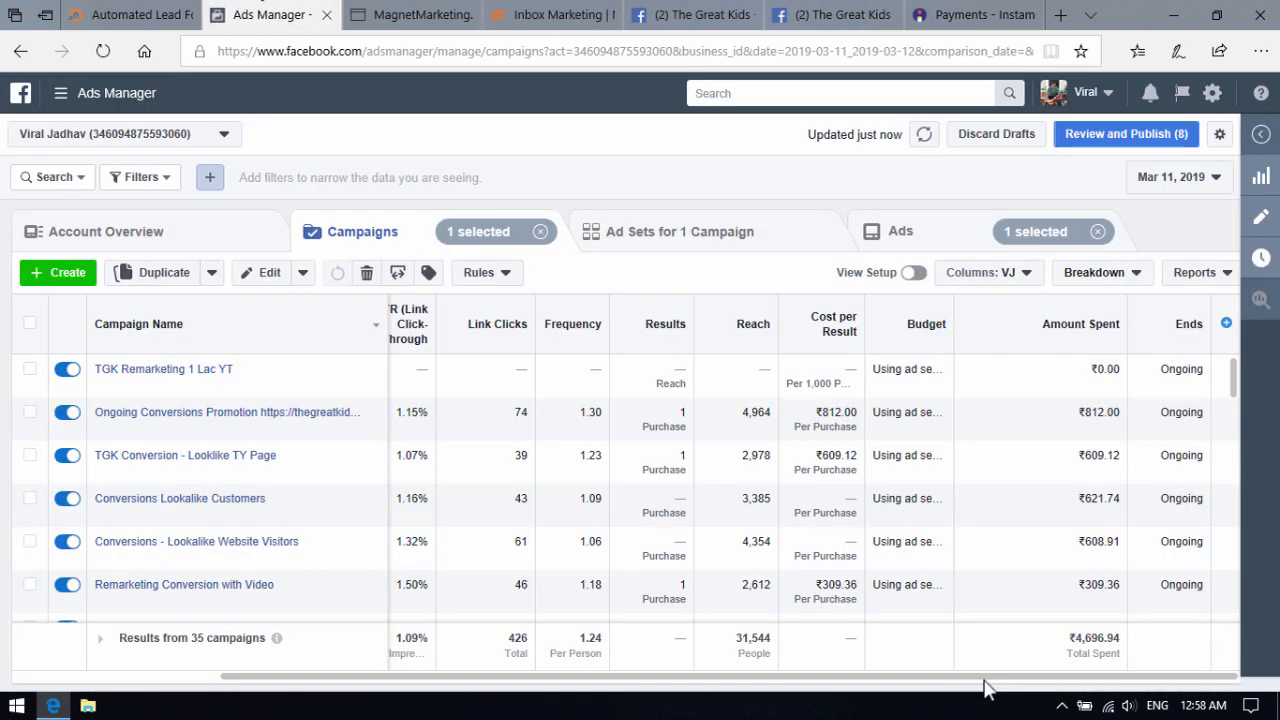
left_click_drag(1072, 638, 1120, 642)
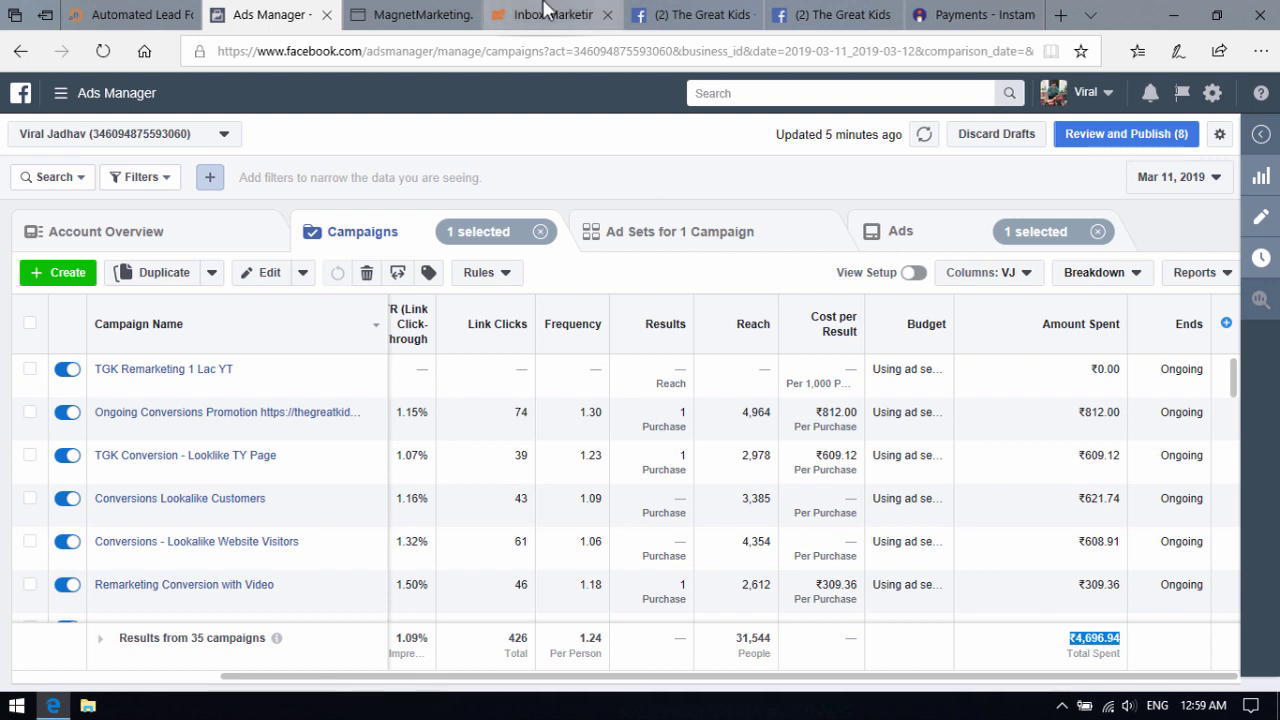
Browse The Great Kids page's Messenger inbox on Facebook and read the newest conversation's broadcast message from its beginning.
left_click(840, 12)
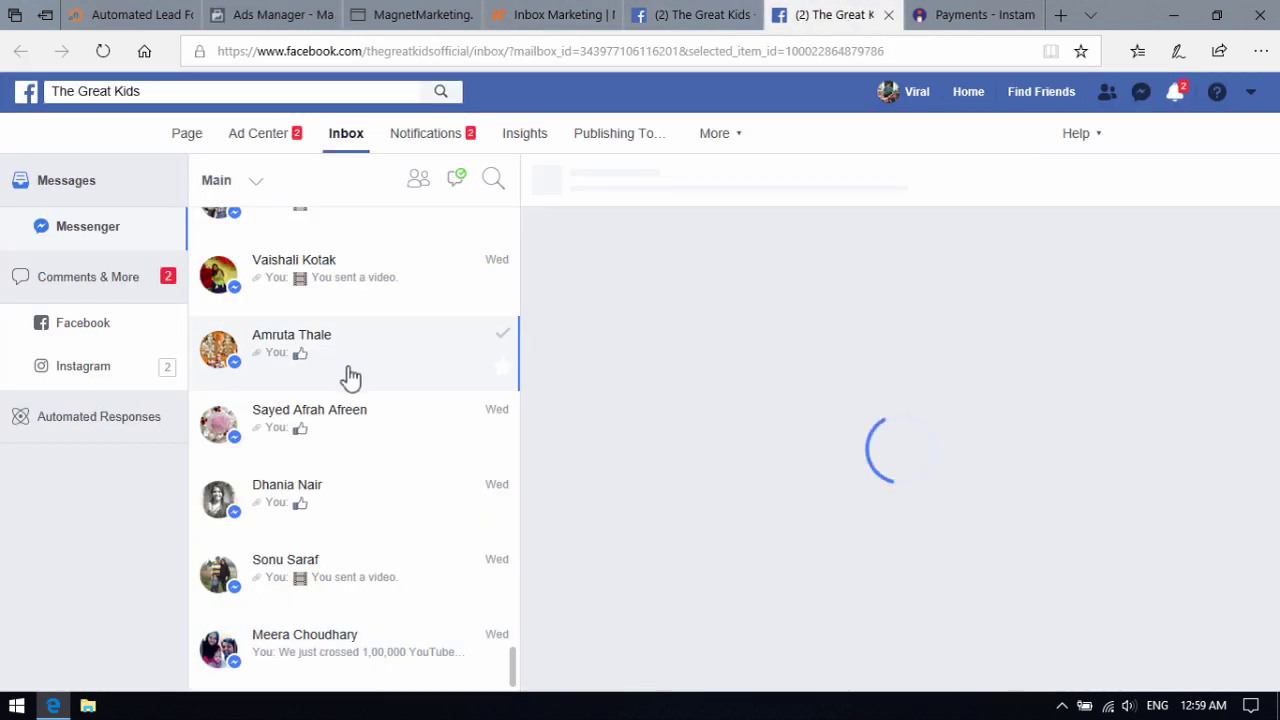
scroll(363, 394, "down", 10)
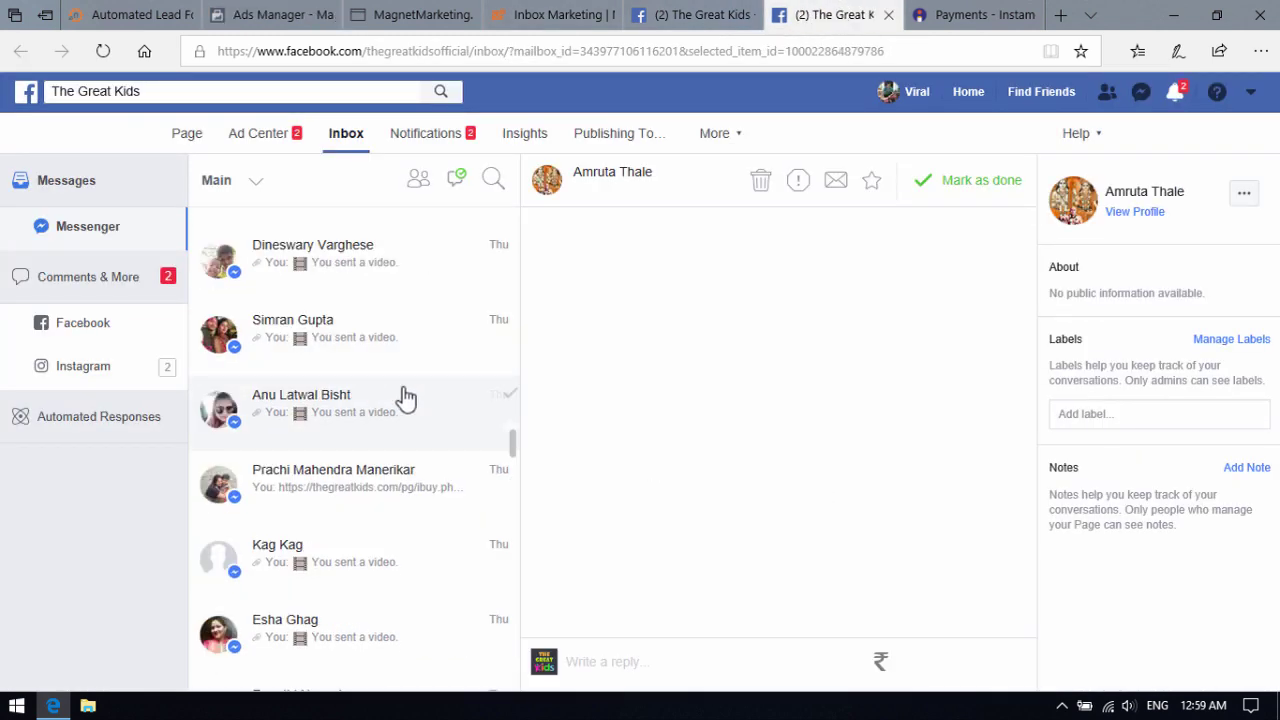
scroll(440, 338, "up", 10)
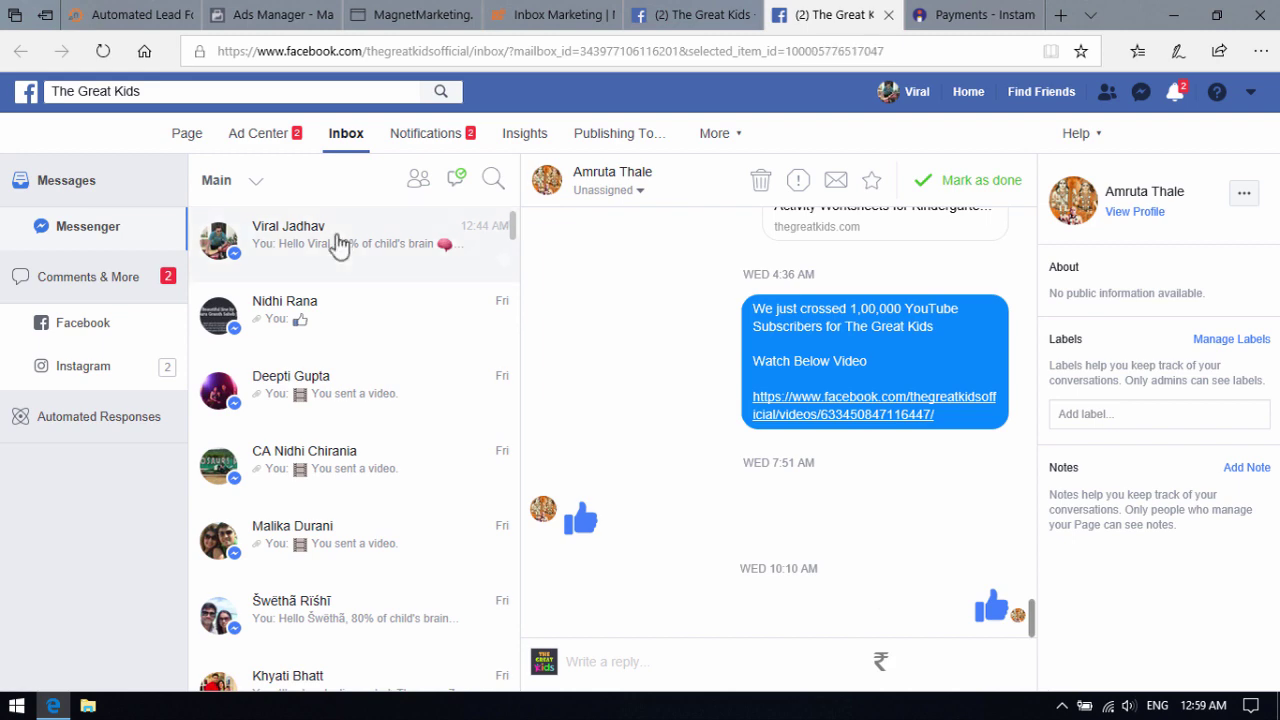
left_click(337, 243)
scroll(790, 370, "up", 6)
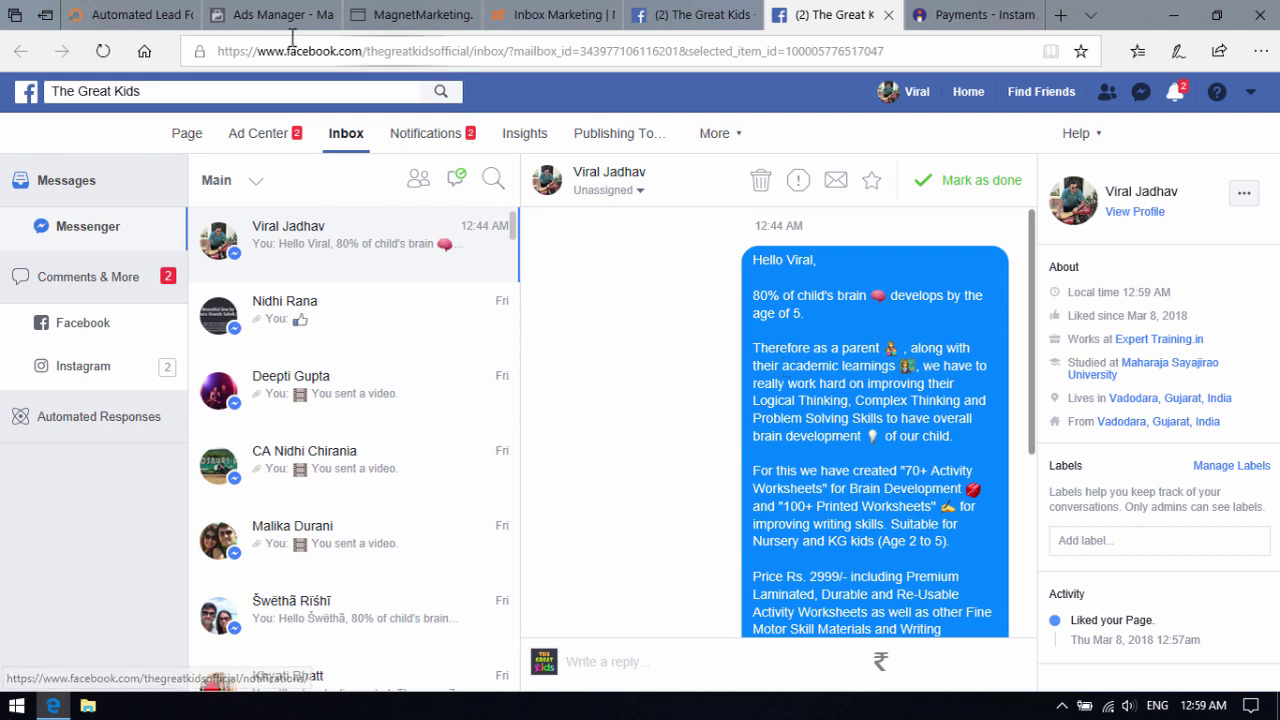
Return to the Magnet Marketing automated lead follow-up page and highlight the description of broadcasting messages to Messenger subscribers.
left_click(125, 14)
scroll(693, 440, "up", 1)
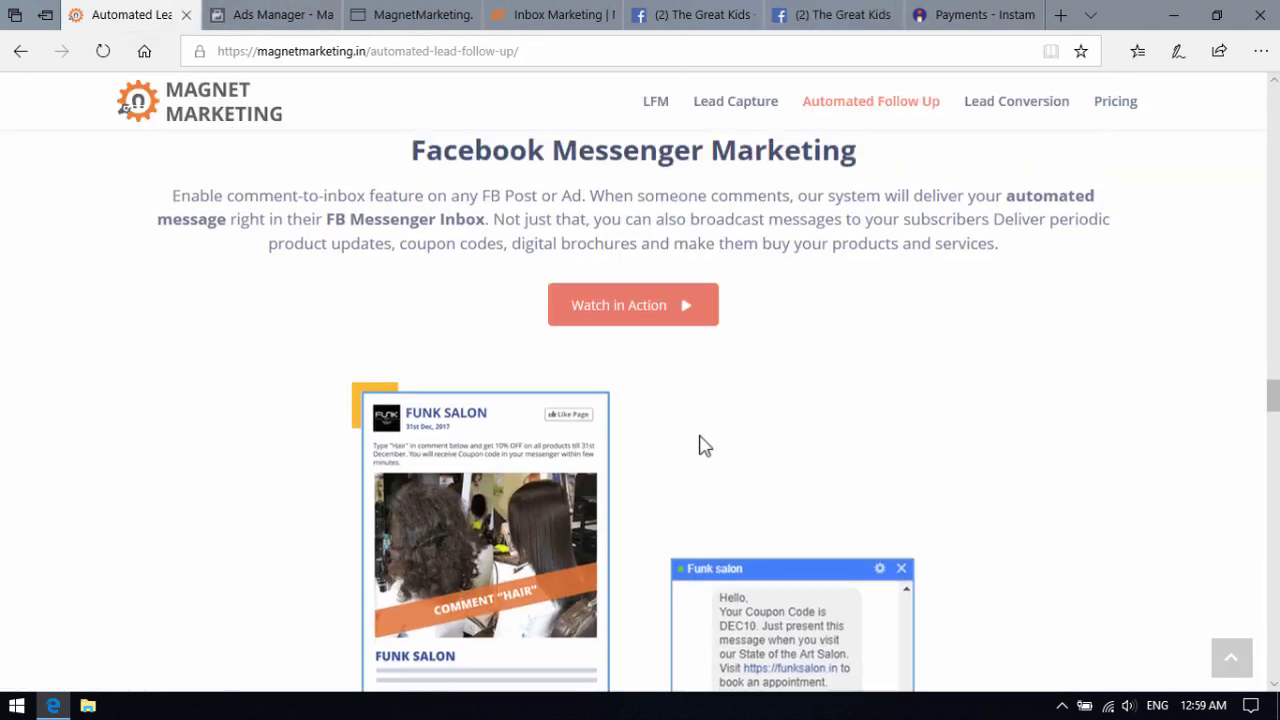
left_click_drag(522, 262, 951, 313)
left_click(951, 313)
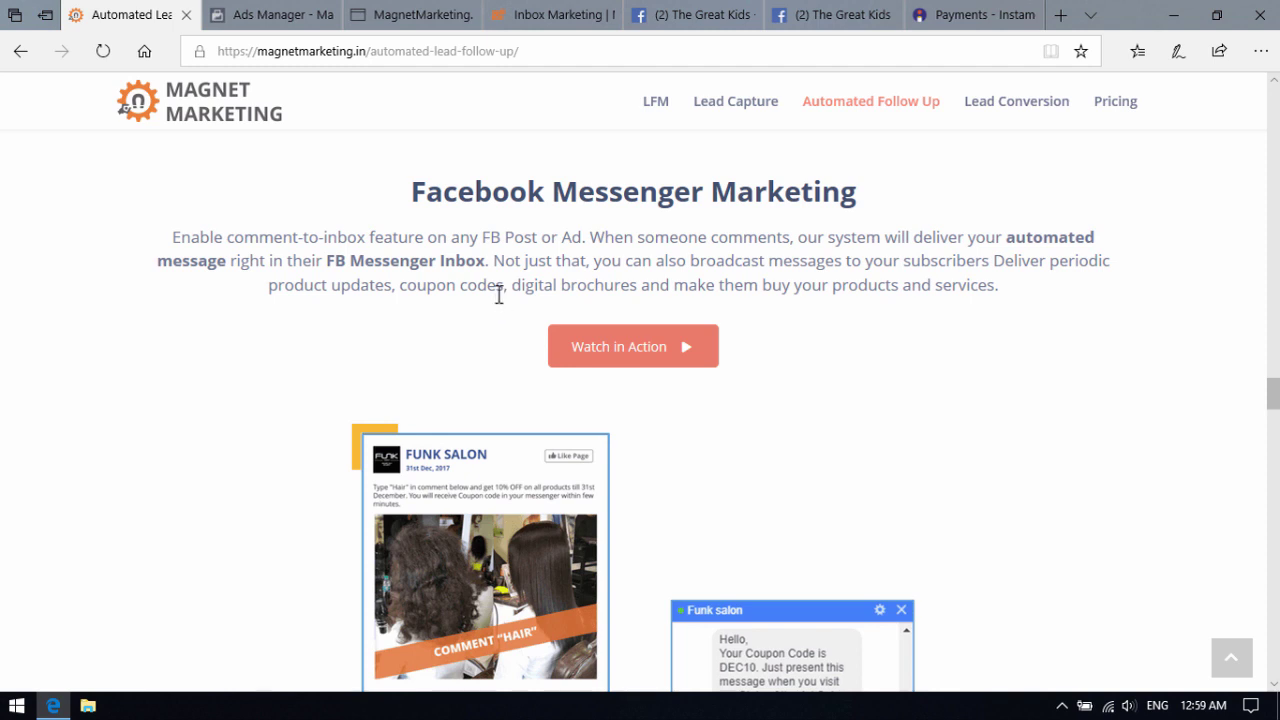
Examine the section on leads taking months to convert, including its segment chart and the bulk SMS, bulk email and Facebook Ad follow-ups.
scroll(500, 288, "up", 1)
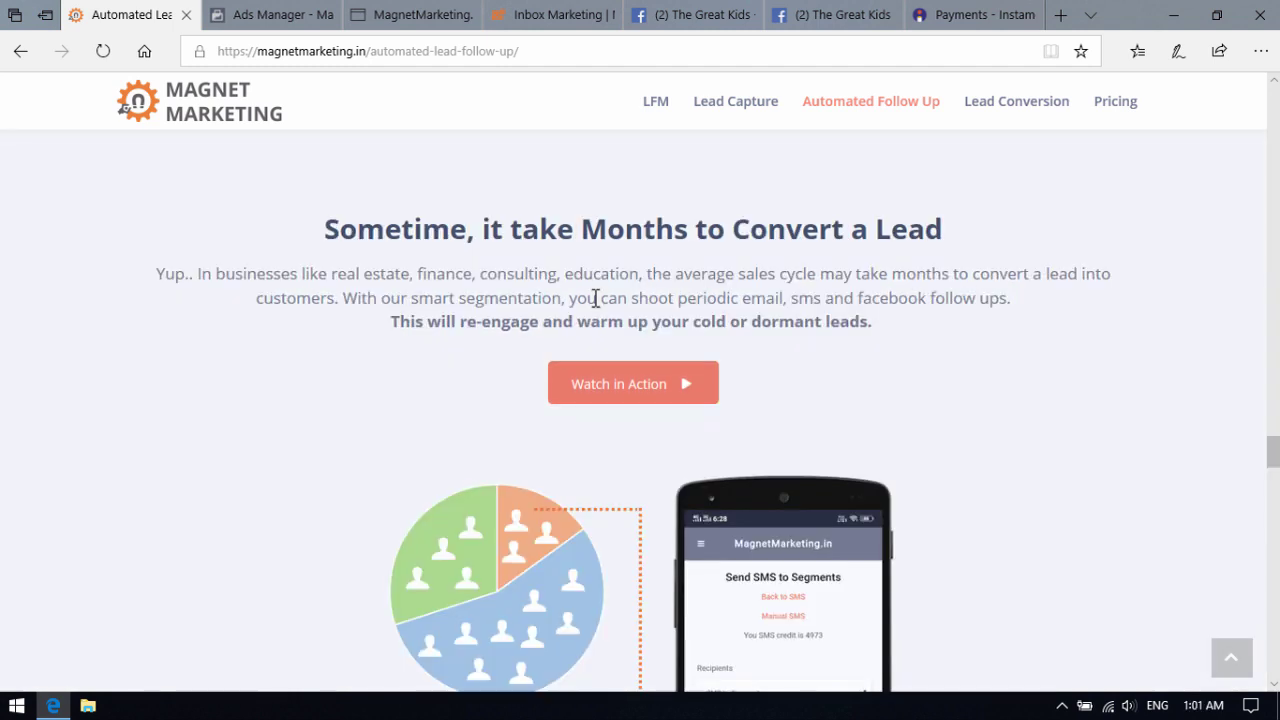
scroll(590, 305, "down", 2)
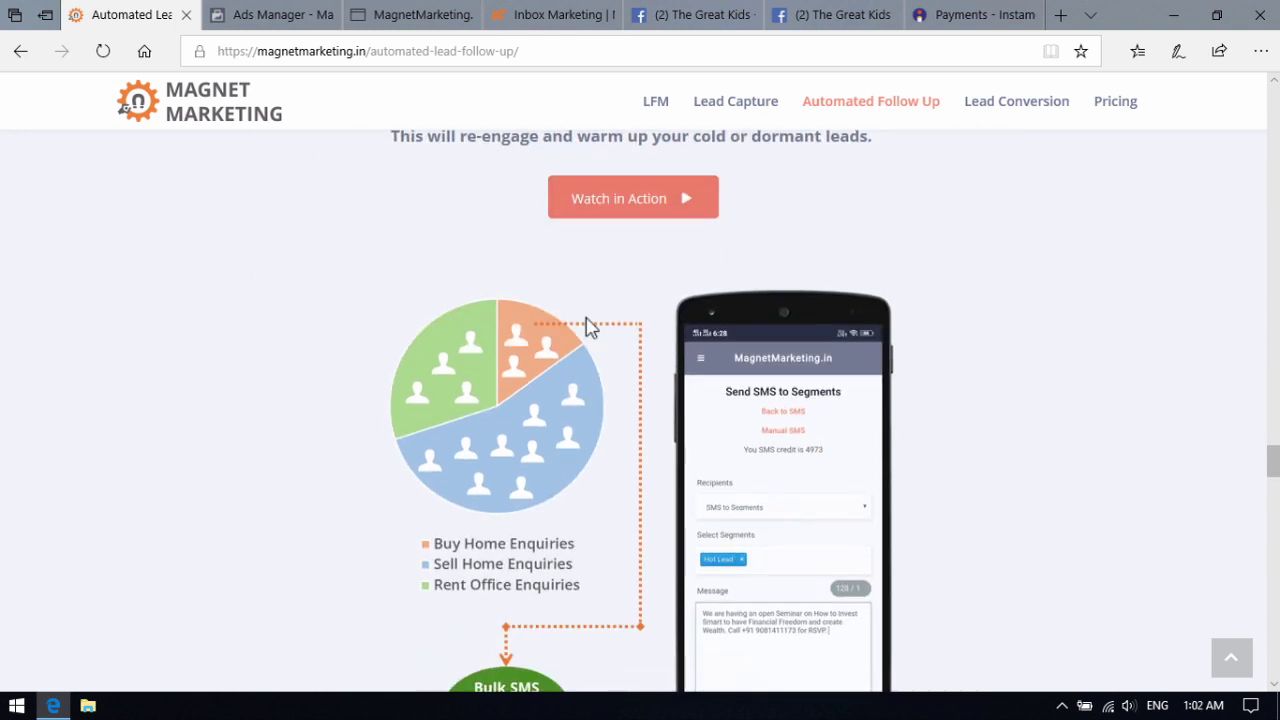
scroll(590, 323, "down", 2)
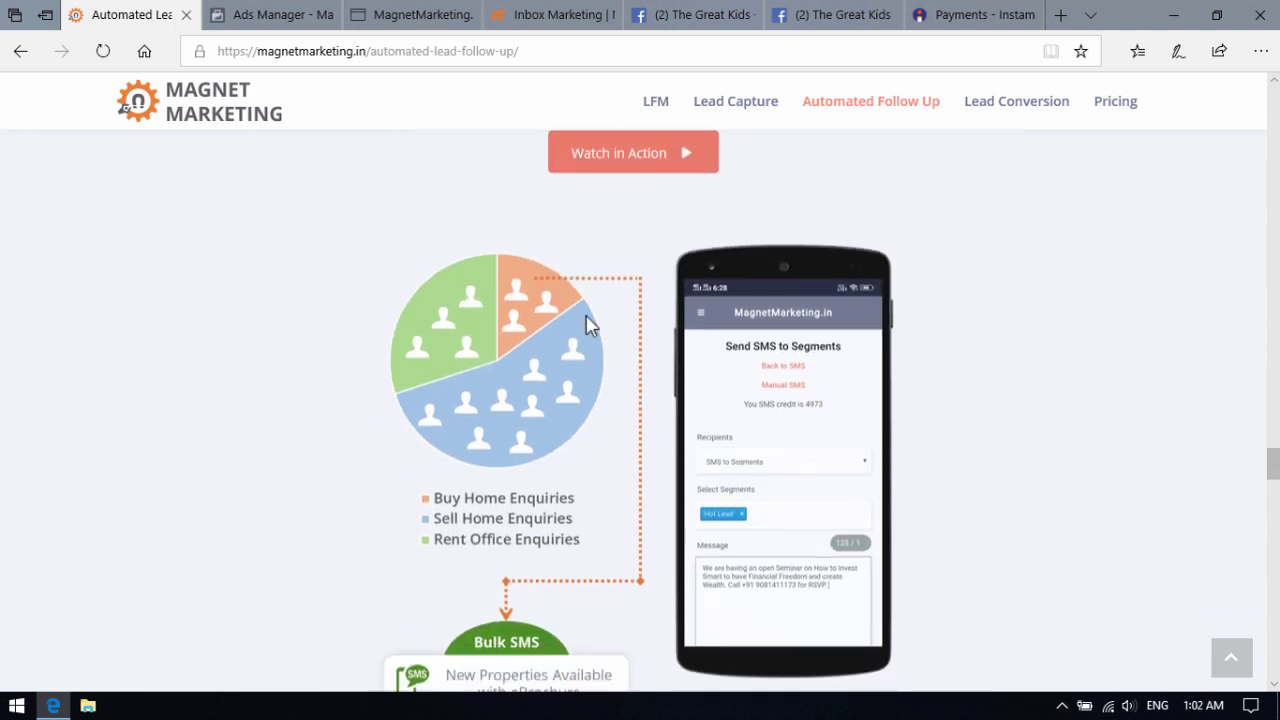
scroll(680, 293, "down", 2)
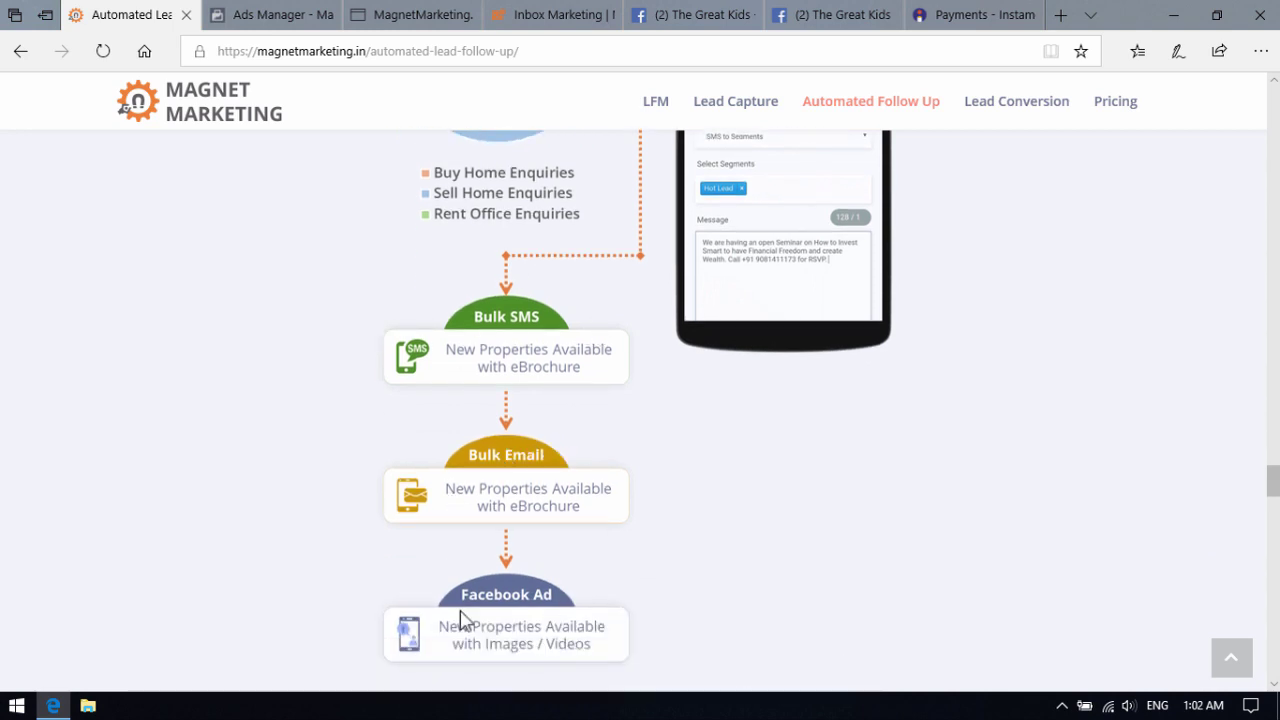
scroll(517, 390, "up", 4)
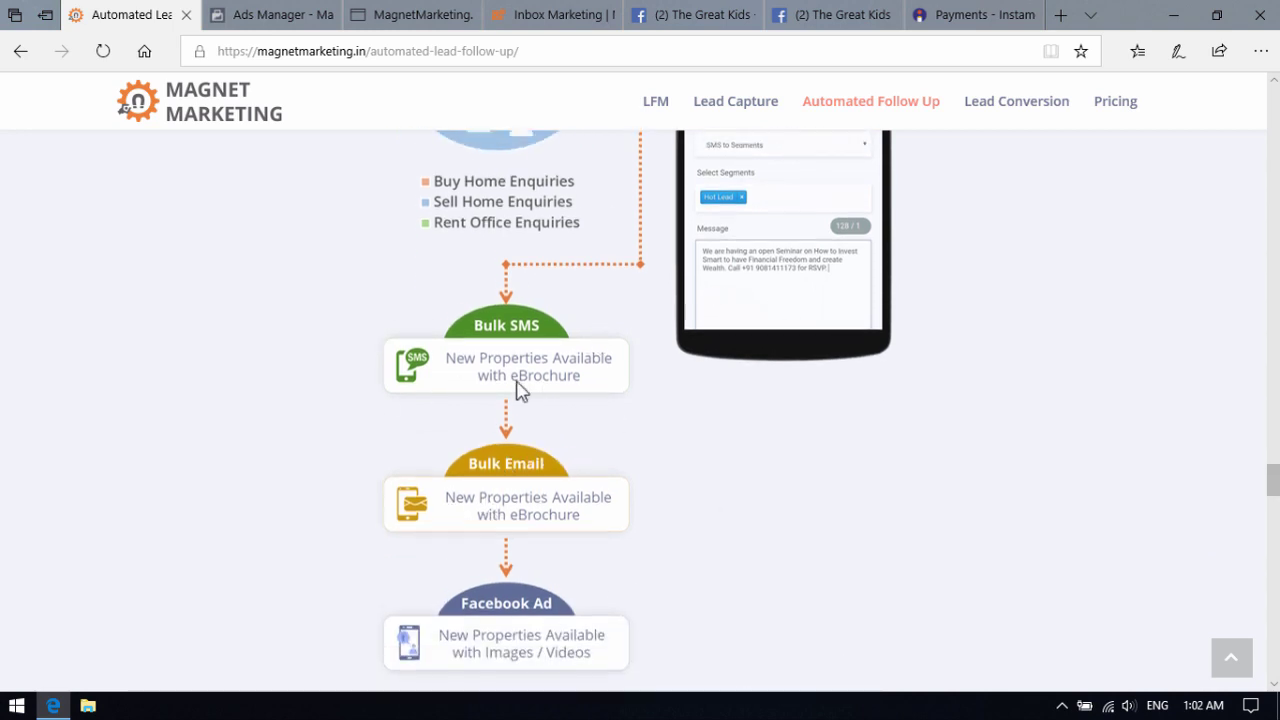
scroll(519, 397, "up", 2)
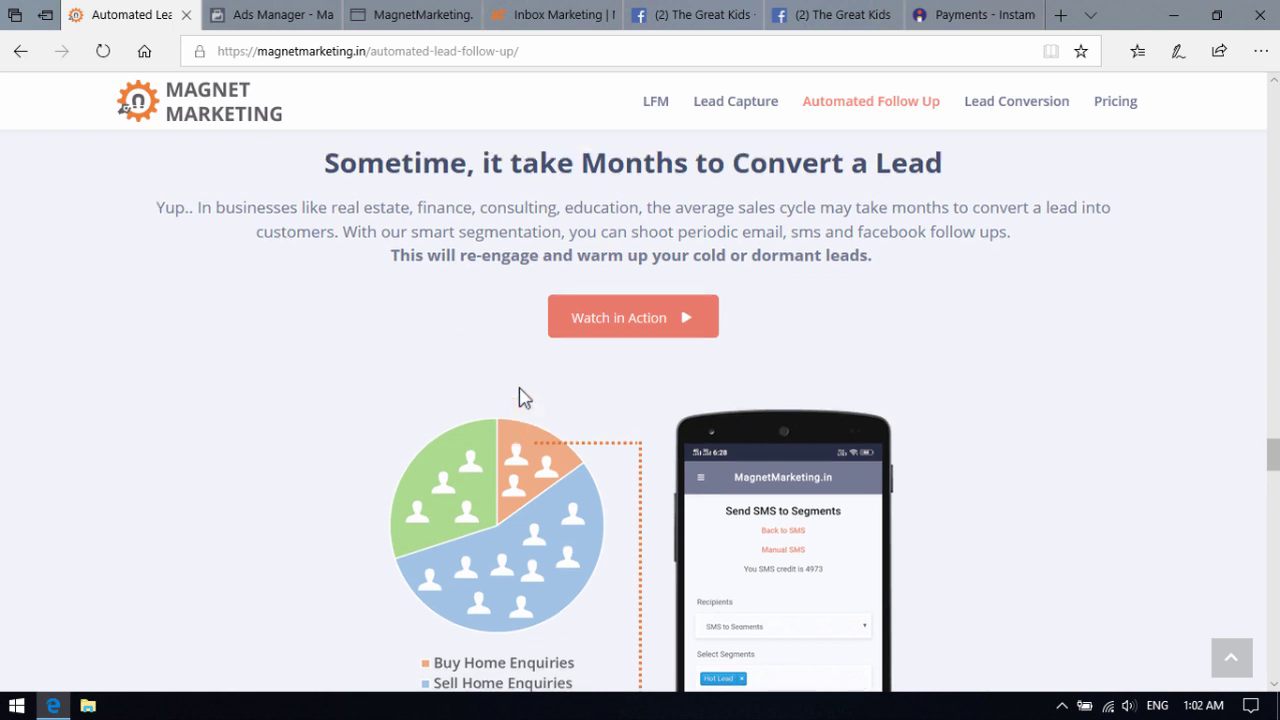
scroll(519, 397, "down", 1)
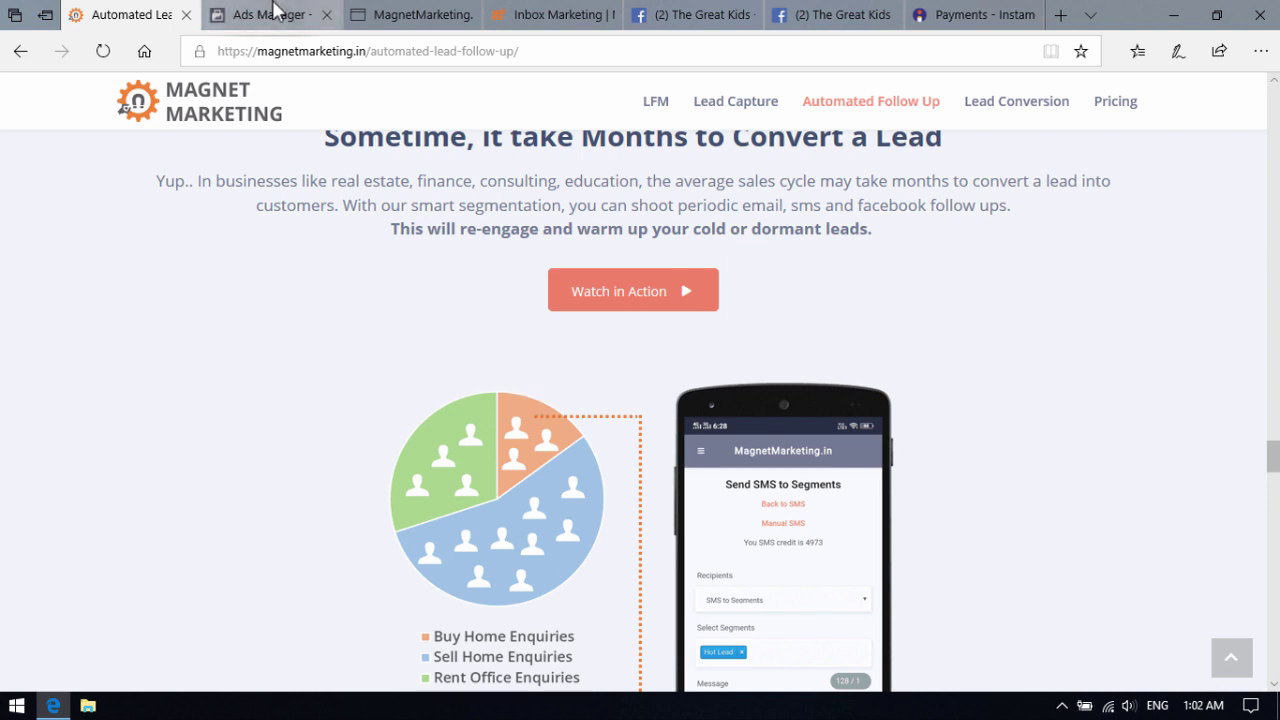
Check the campaign results in Ads Manager, and return to Magnet Marketing's bulk SMS, bulk email and Facebook Ad follow-up diagram.
left_click(272, 14)
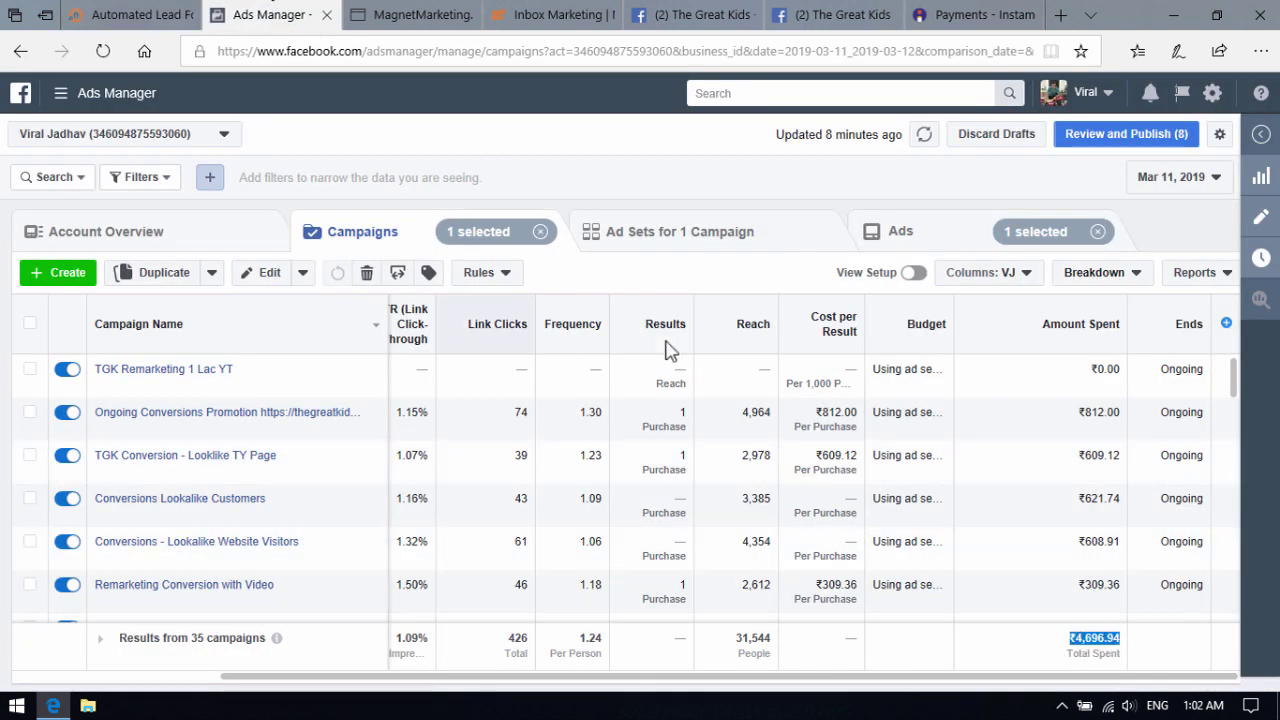
mouse_move(180, 18)
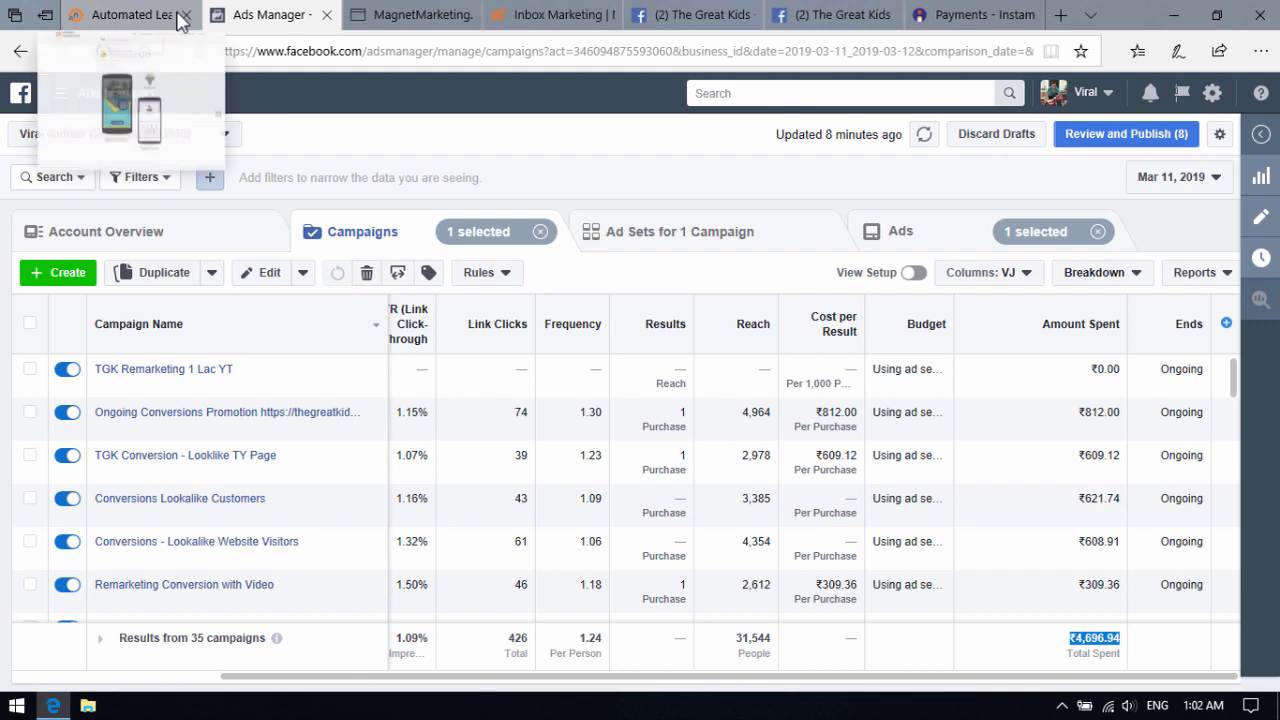
left_click(140, 14)
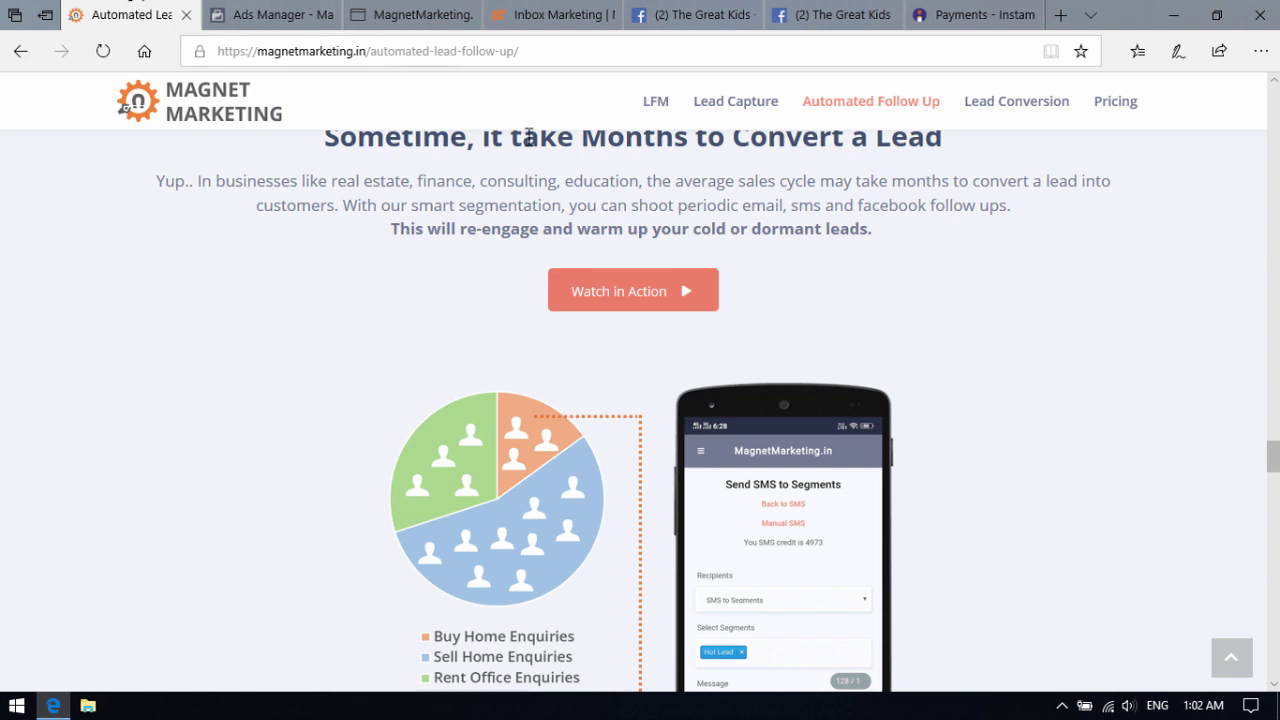
scroll(700, 306, "down", 1)
scroll(528, 408, "down", 4)
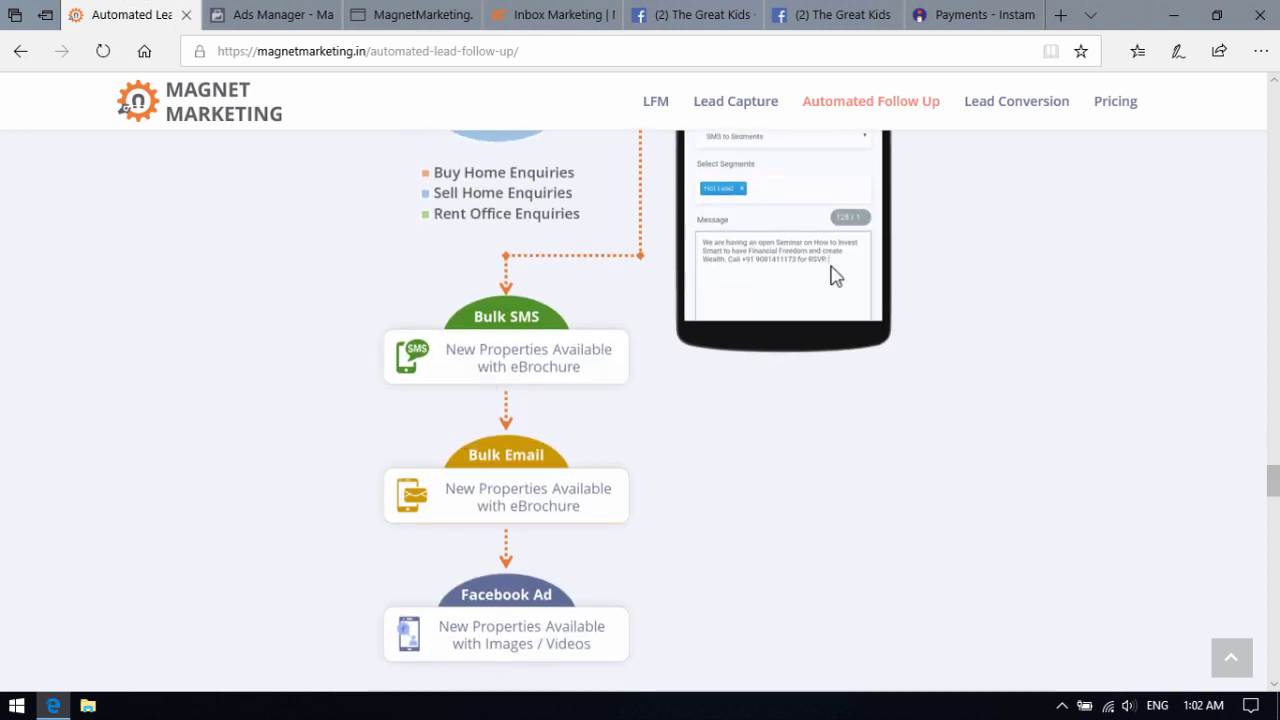
Switch to the Instamojo payments page and highlight the total earnings for 2019-02-12.
left_click(857, 14)
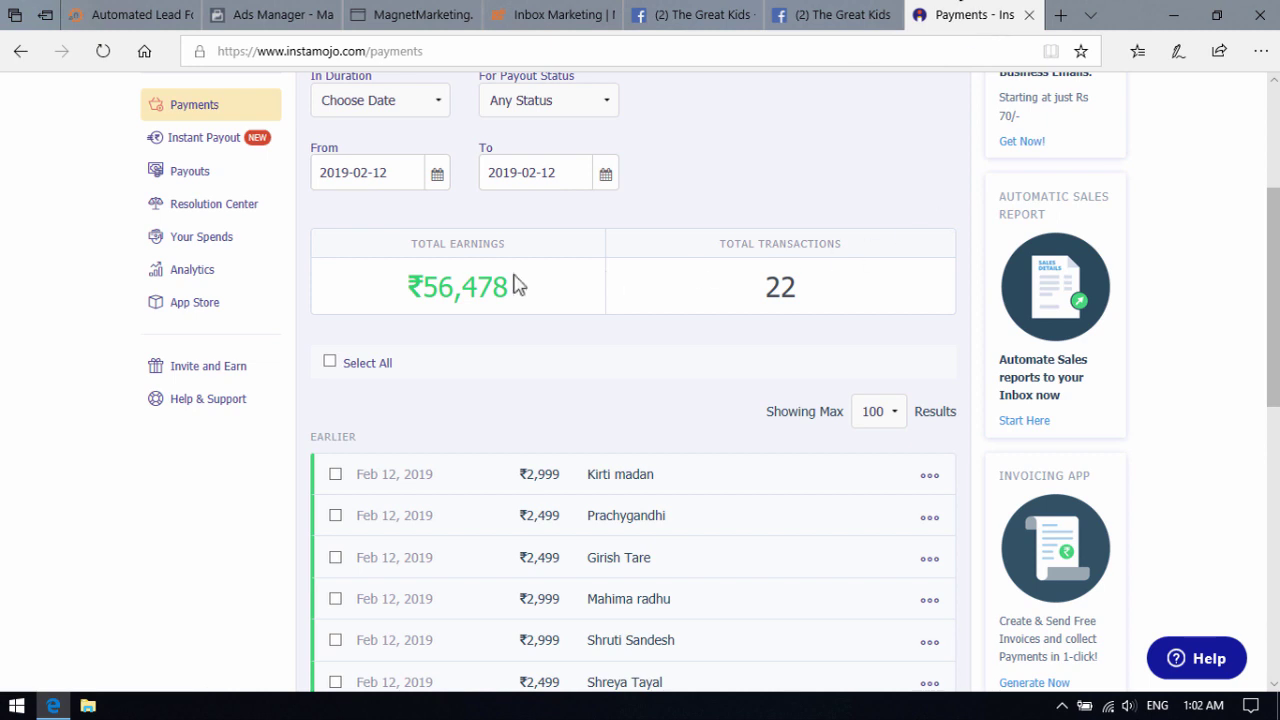
left_click_drag(421, 279, 519, 273)
left_click(519, 287)
left_click_drag(519, 287, 386, 280)
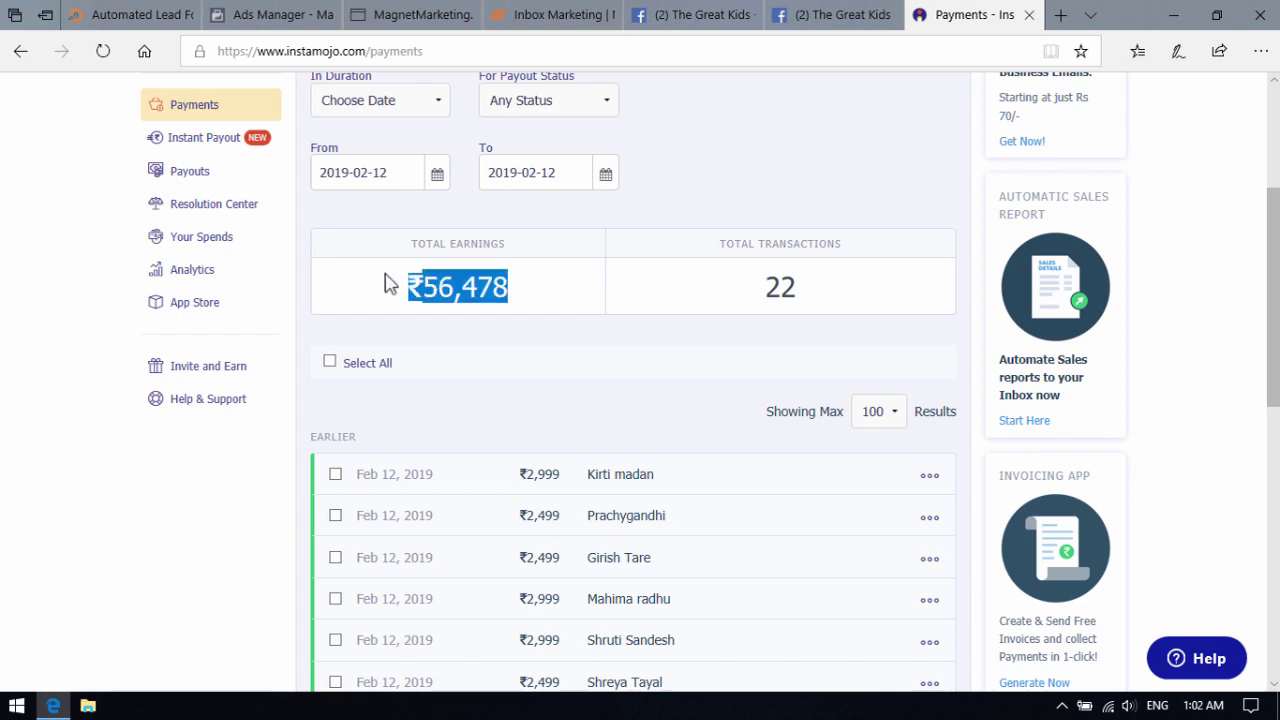
Go back to Magnet Marketing's Facebook Messenger Marketing section and highlight its description of the comment-to-inbox and broadcast features.
left_click(143, 10)
scroll(631, 357, "up", 5)
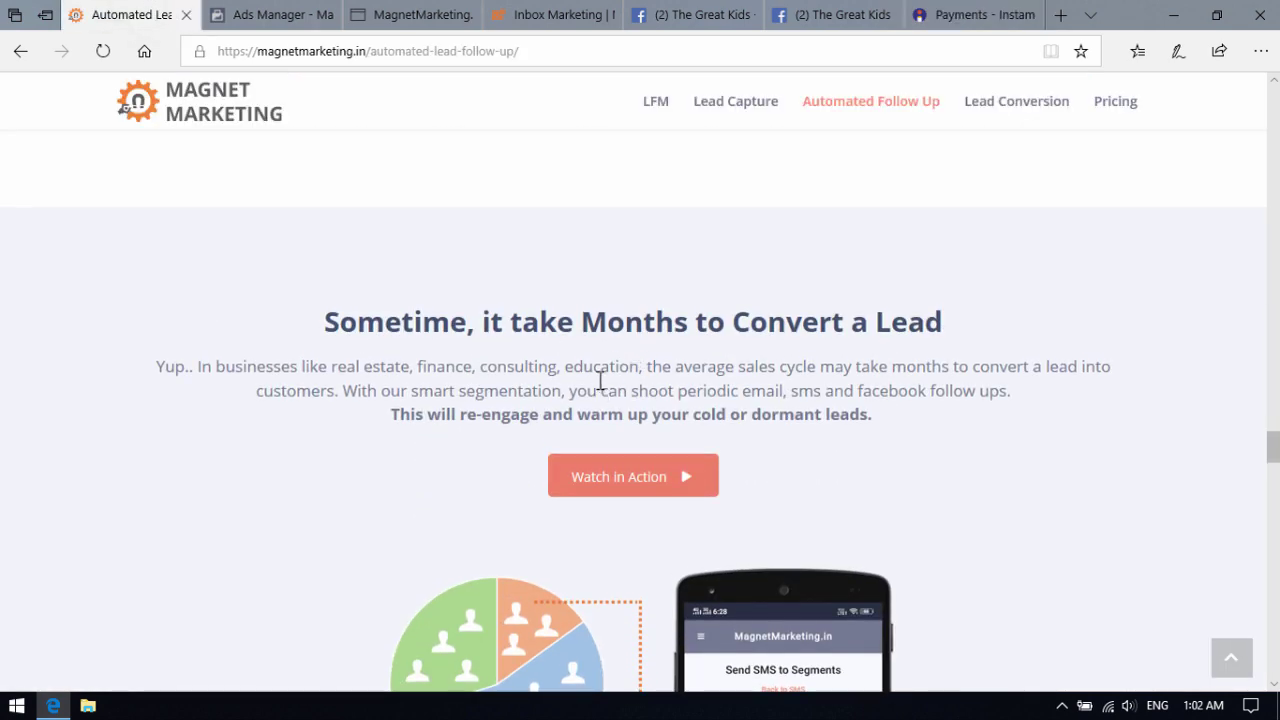
scroll(600, 382, "down", 8)
scroll(590, 360, "up", 3)
left_click_drag(454, 221, 986, 251)
left_click(1068, 322)
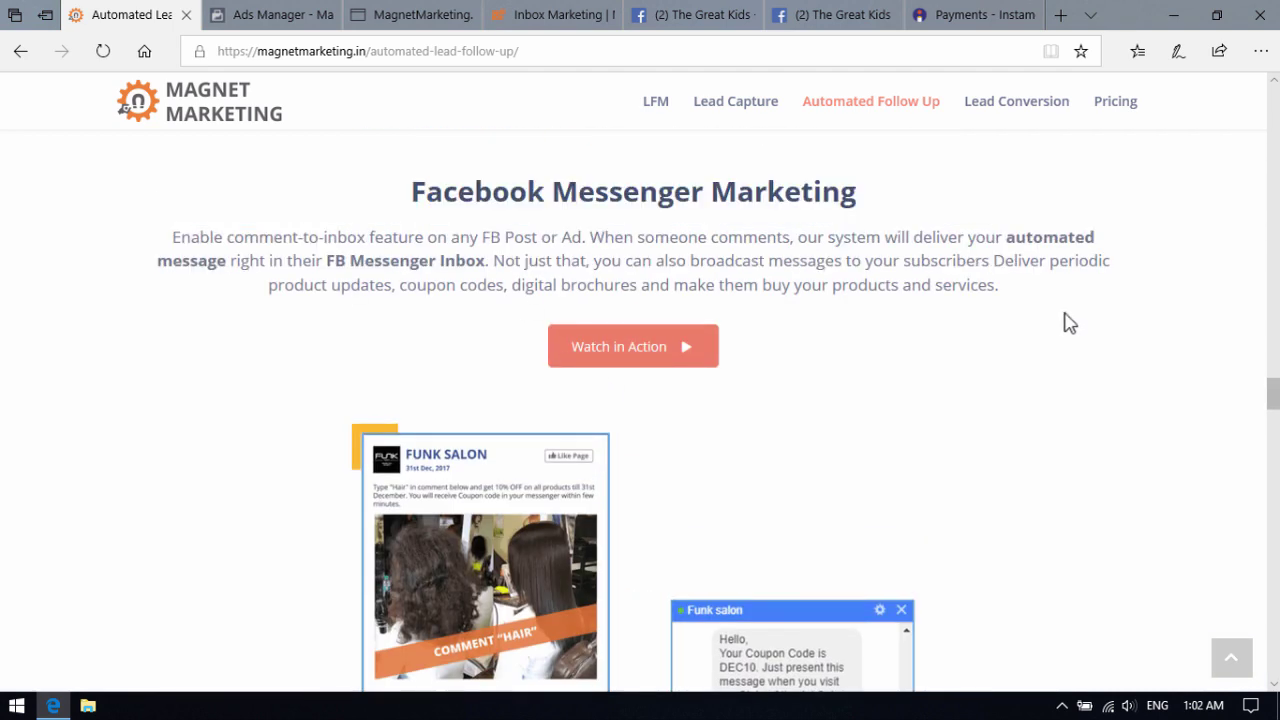